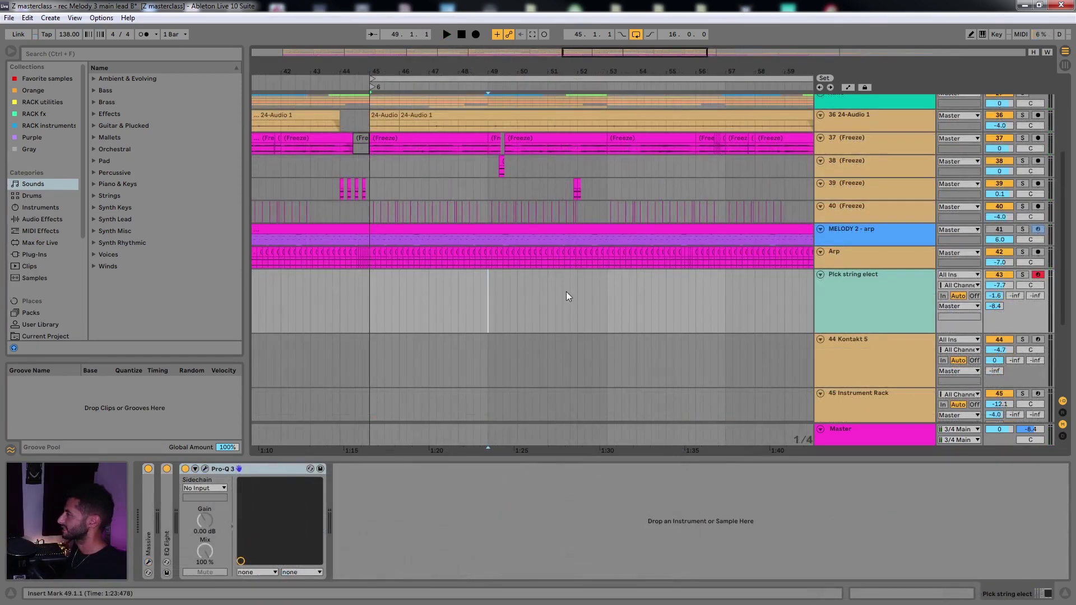
{"action": "left_click", "coordinate": [459, 311]}
{"action": "left_click_drag", "start_coordinate": [457, 309], "coordinate": [563, 290]}
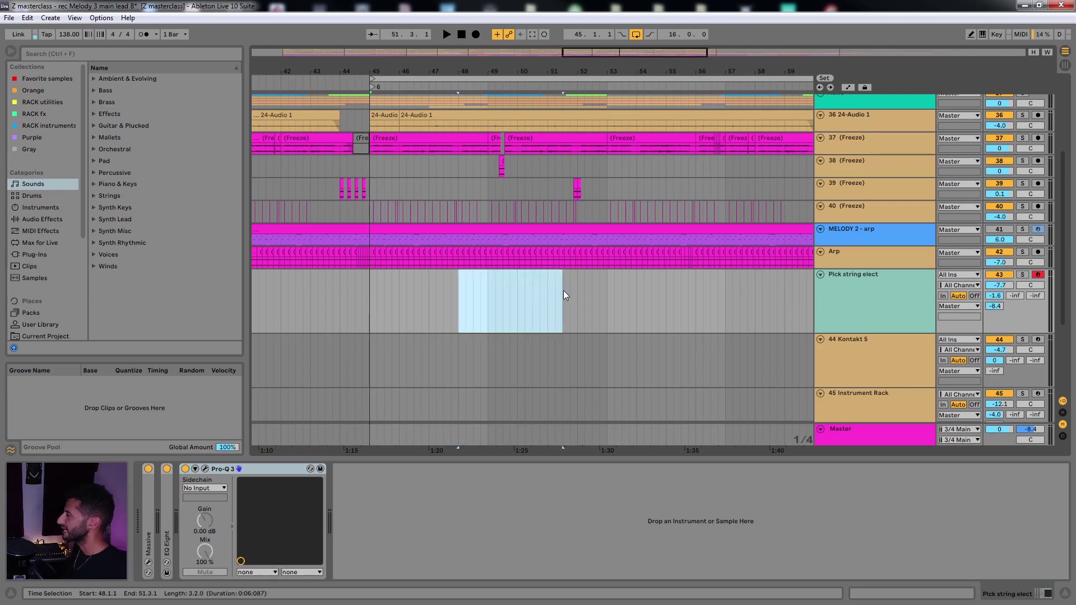
{"action": "left_click", "coordinate": [563, 290]}
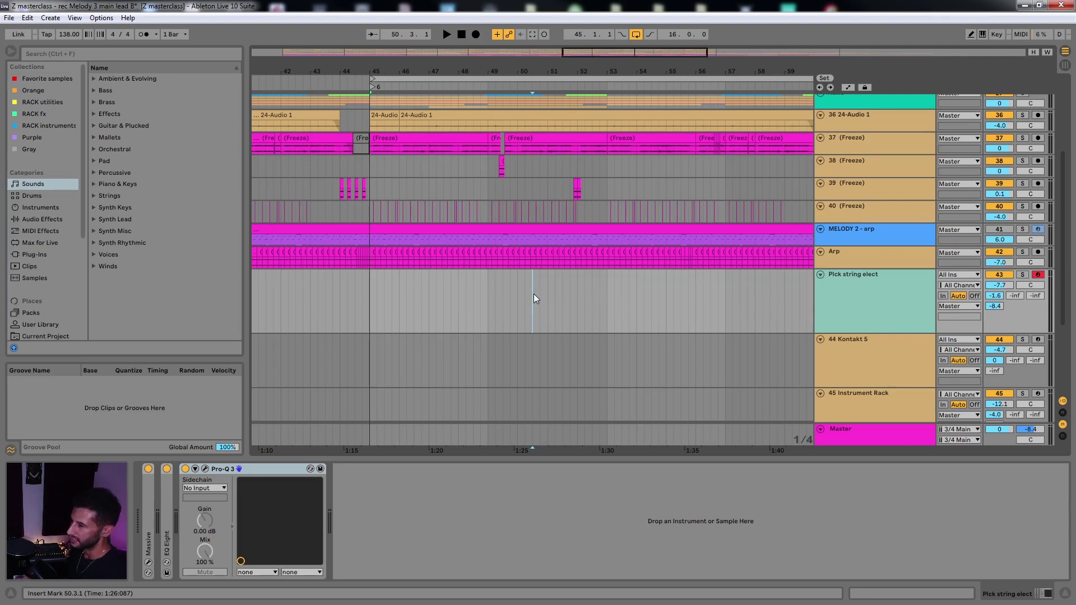
{"action": "key", "text": "Left"}
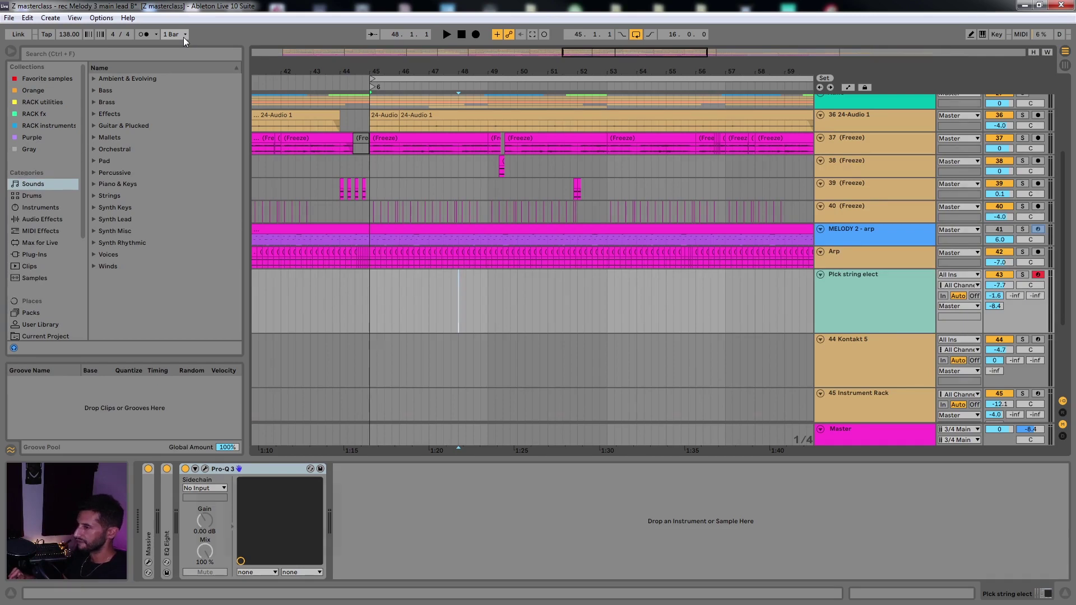
Audition the instruments on the 44 Kontakt 5, Pick string elect and 45 Instrument Rack tracks one after another
{"action": "left_click", "coordinate": [415, 360]}
{"action": "scroll", "coordinate": [415, 360], "scroll_direction": "down", "scroll_amount": 1}
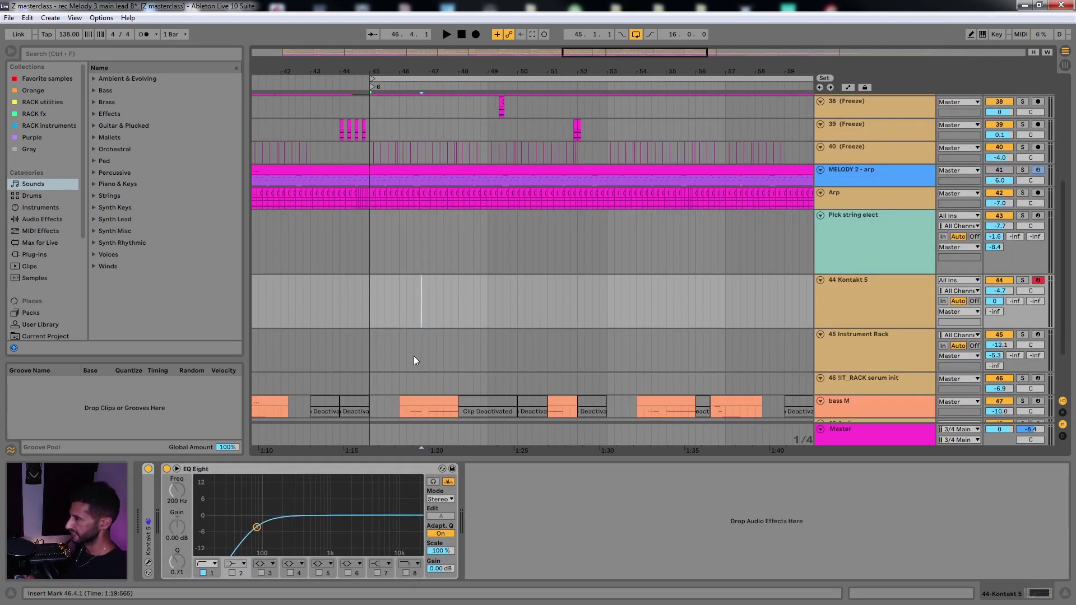
{"action": "key", "text": "Up"}
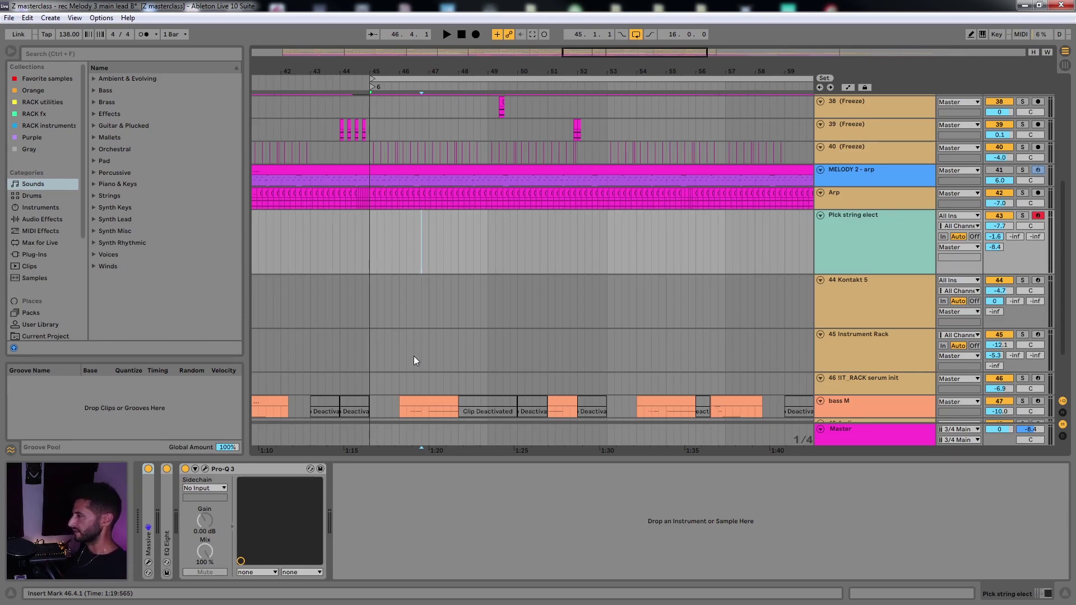
{"action": "key", "text": "Down"}
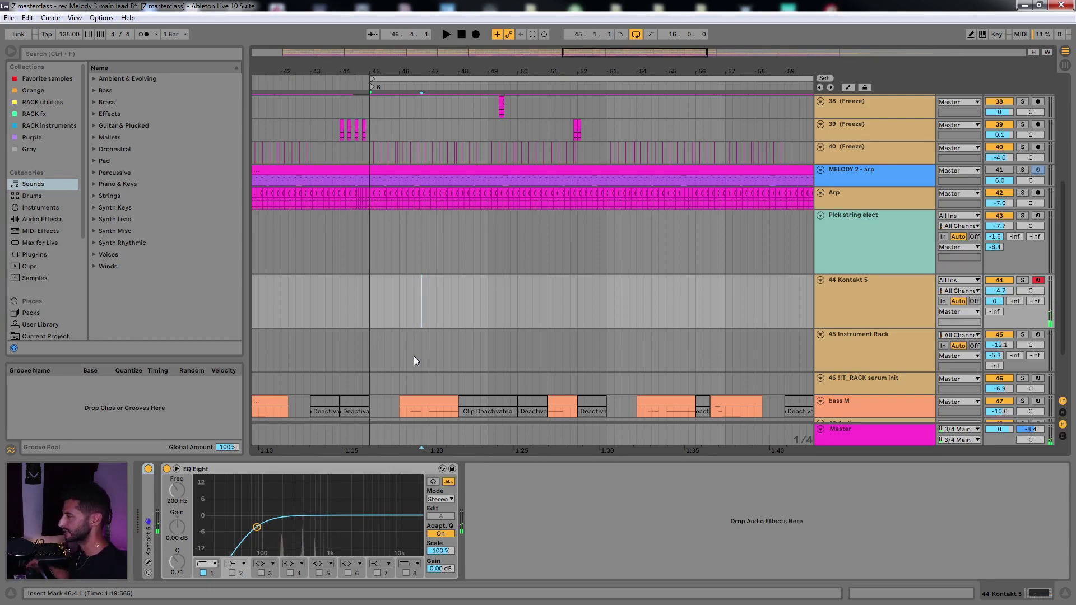
{"action": "left_click", "coordinate": [416, 360]}
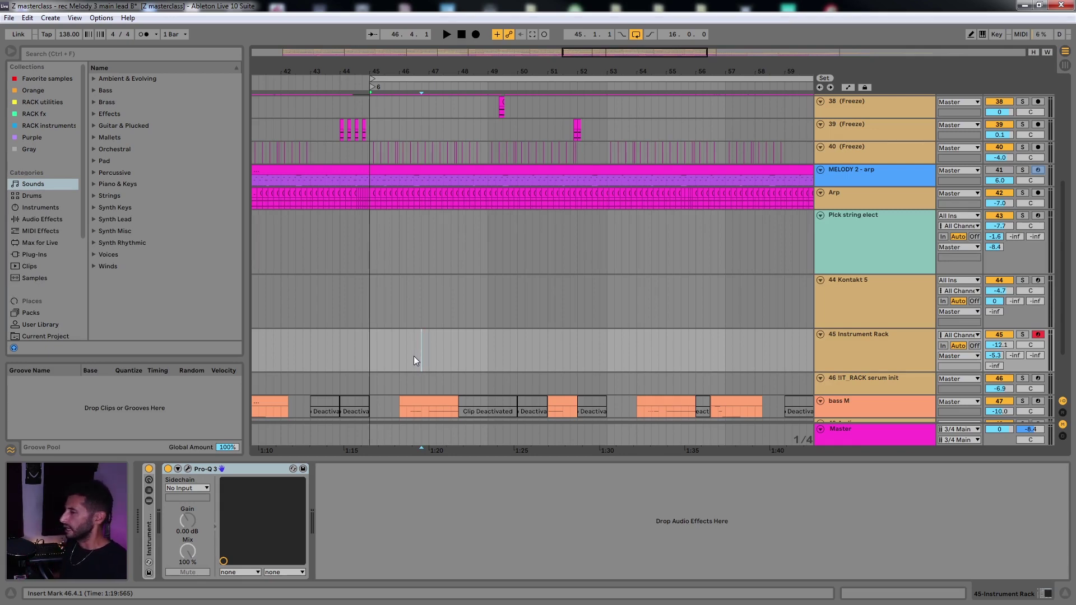
Record a 16-bar MIDI part onto the Pick string elect track from bar 45 to bar 61
{"action": "left_click", "coordinate": [482, 241]}
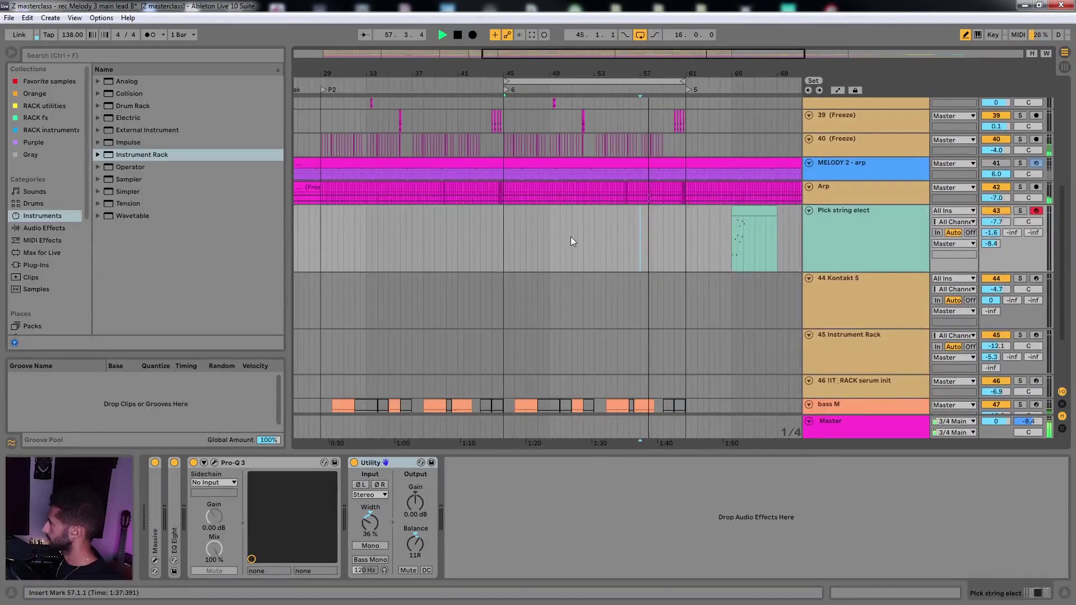
{"action": "scroll", "coordinate": [570, 241], "scroll_direction": "up", "scroll_amount": 5}
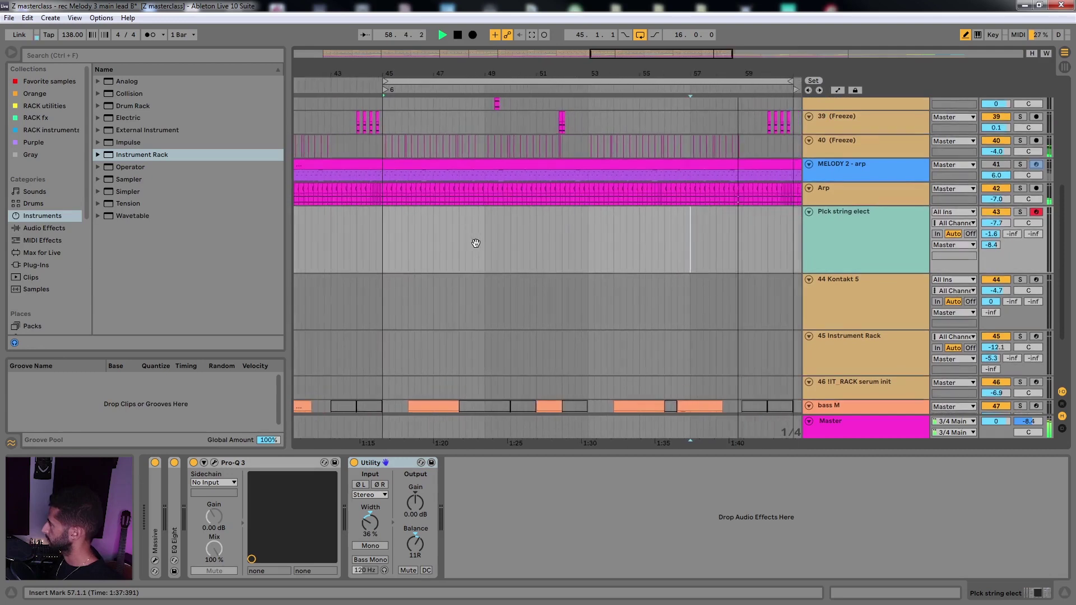
{"action": "left_click_drag", "start_coordinate": [476, 243], "coordinate": [455, 260]}
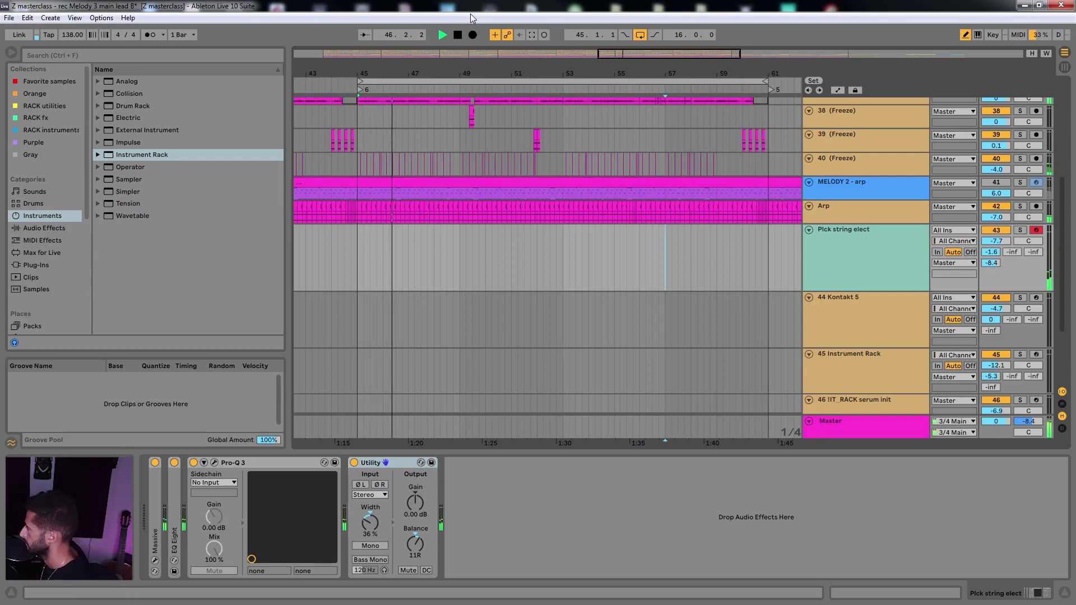
{"action": "key", "text": "space"}
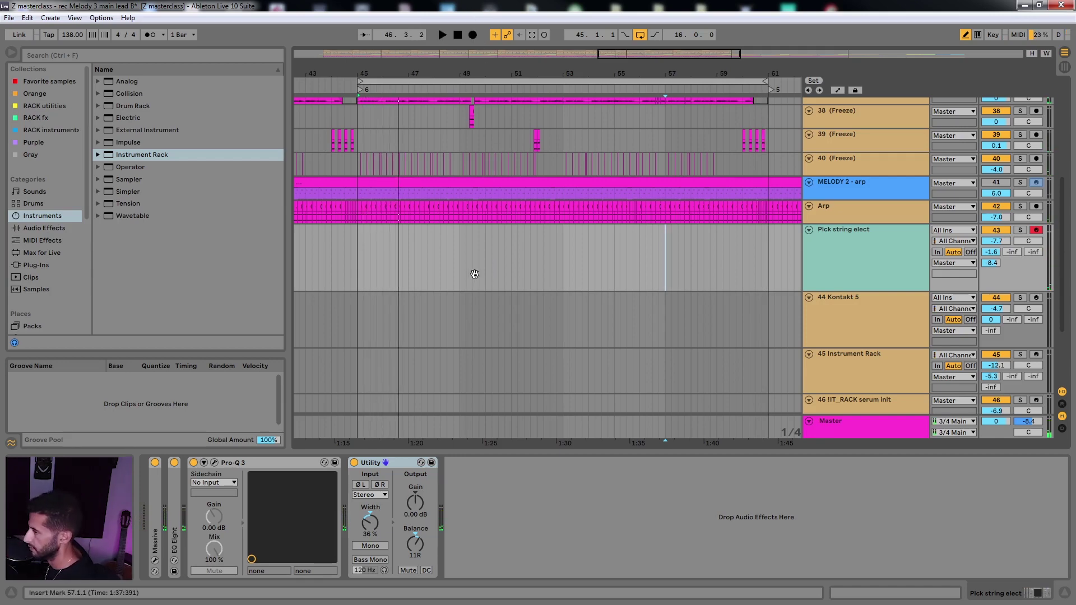
{"action": "left_click_drag", "start_coordinate": [467, 269], "coordinate": [472, 271]}
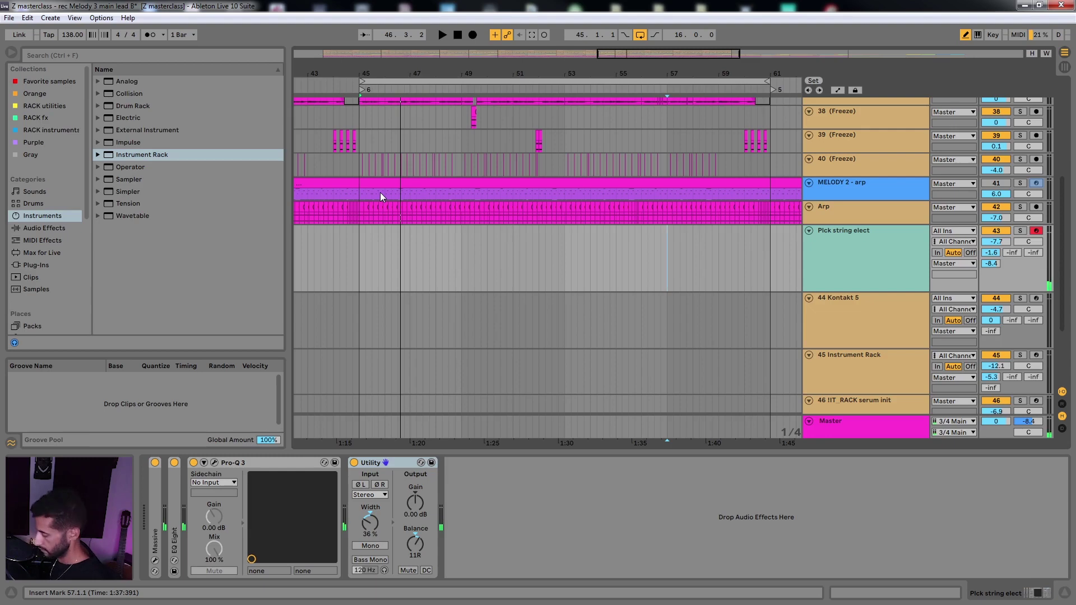
{"action": "key", "text": "F9"}
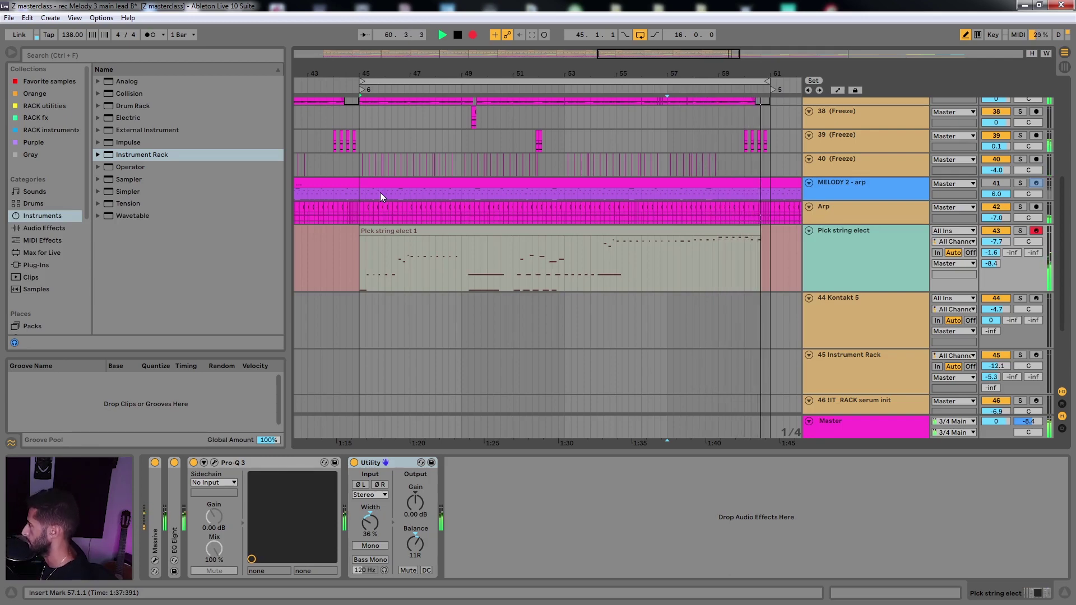
{"action": "key", "text": "F9"}
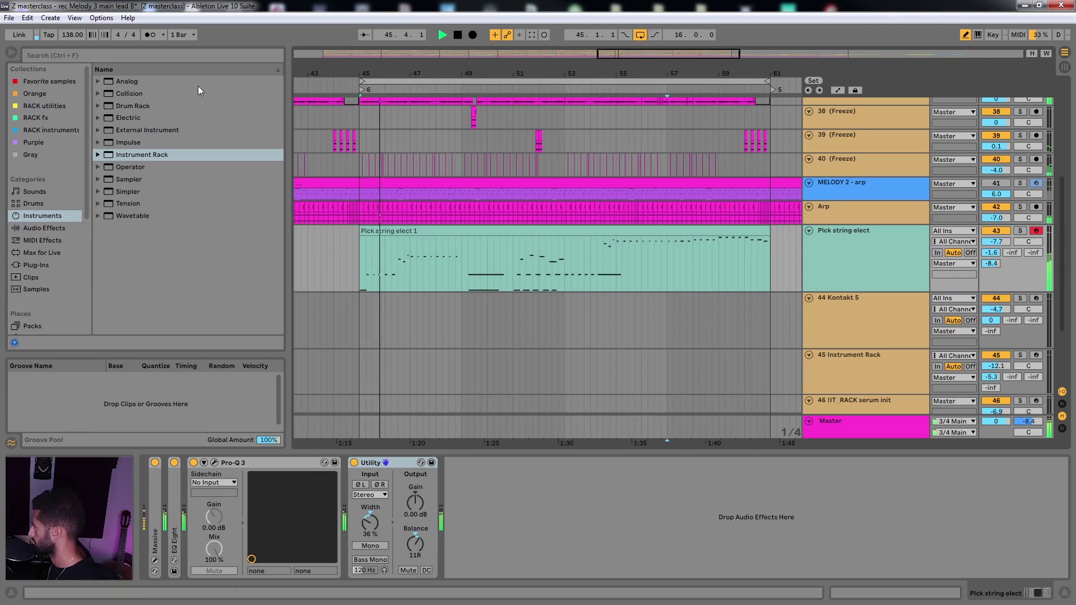
Solo the Pick string elect track and open its recorded clip in an enlarged note editor
{"action": "left_click", "coordinate": [444, 259]}
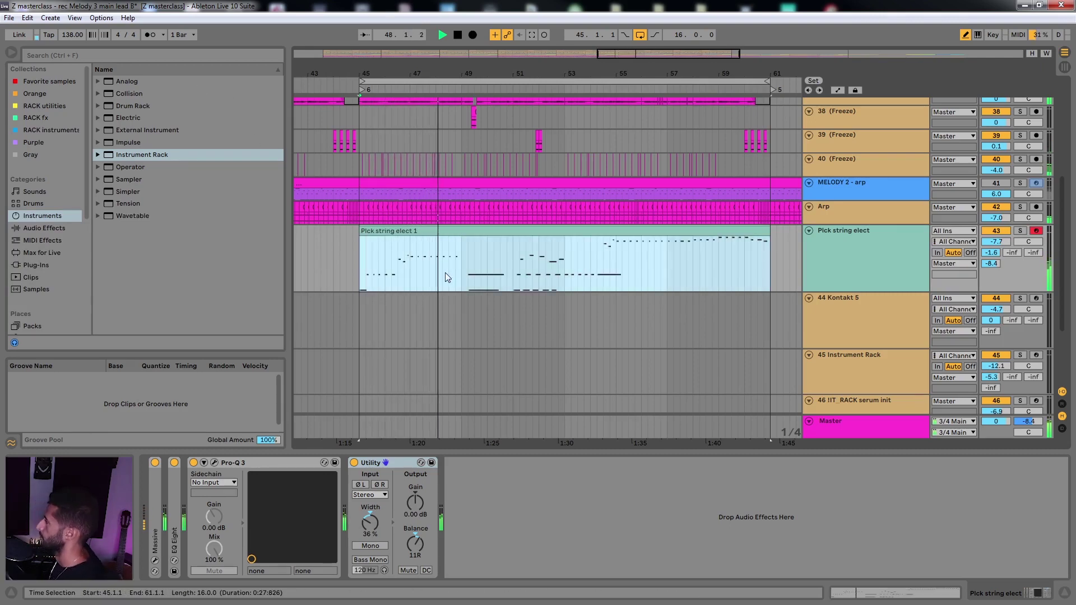
{"action": "key", "text": "alt+plus"}
{"action": "key", "text": "s"}
{"action": "double_click", "coordinate": [421, 267]}
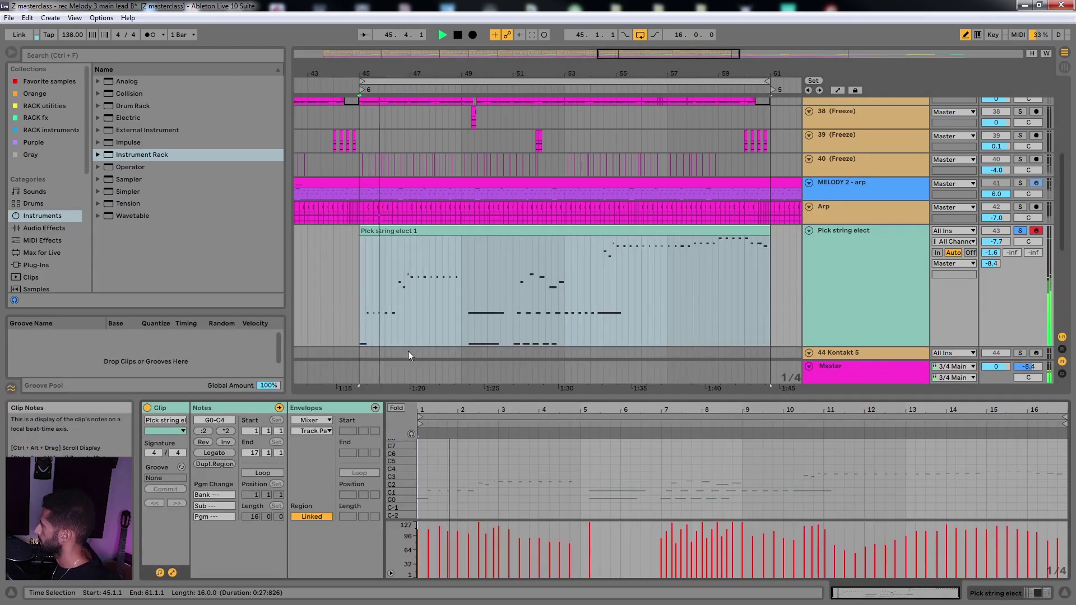
{"action": "left_click_drag", "start_coordinate": [466, 384], "coordinate": [465, 223]}
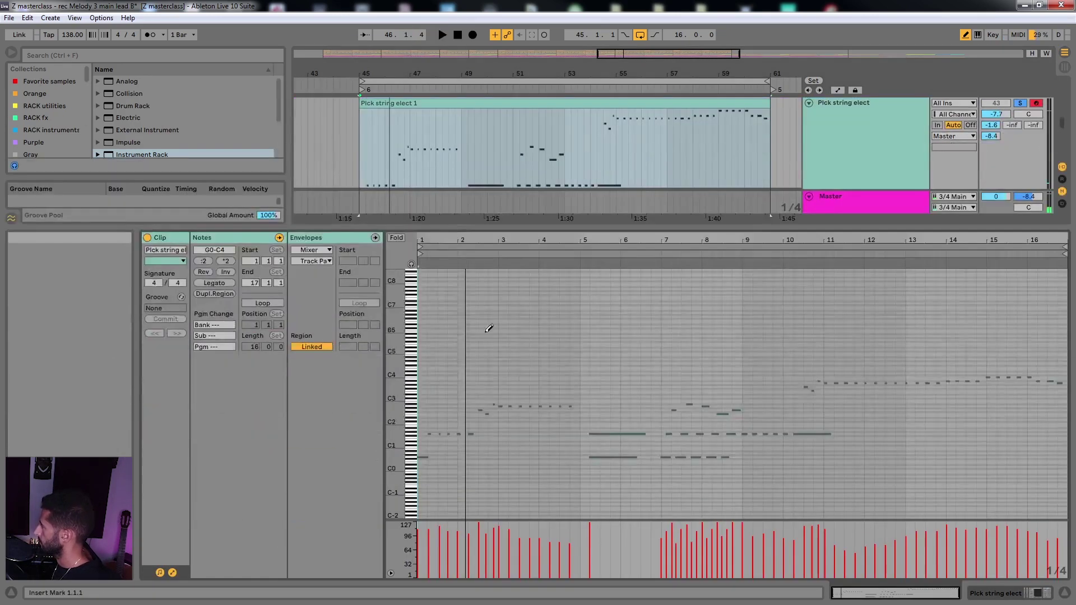
Hide the clip's Envelopes box while keeping its Notes box displayed
{"action": "scroll", "coordinate": [435, 397], "scroll_direction": "up", "scroll_amount": 5}
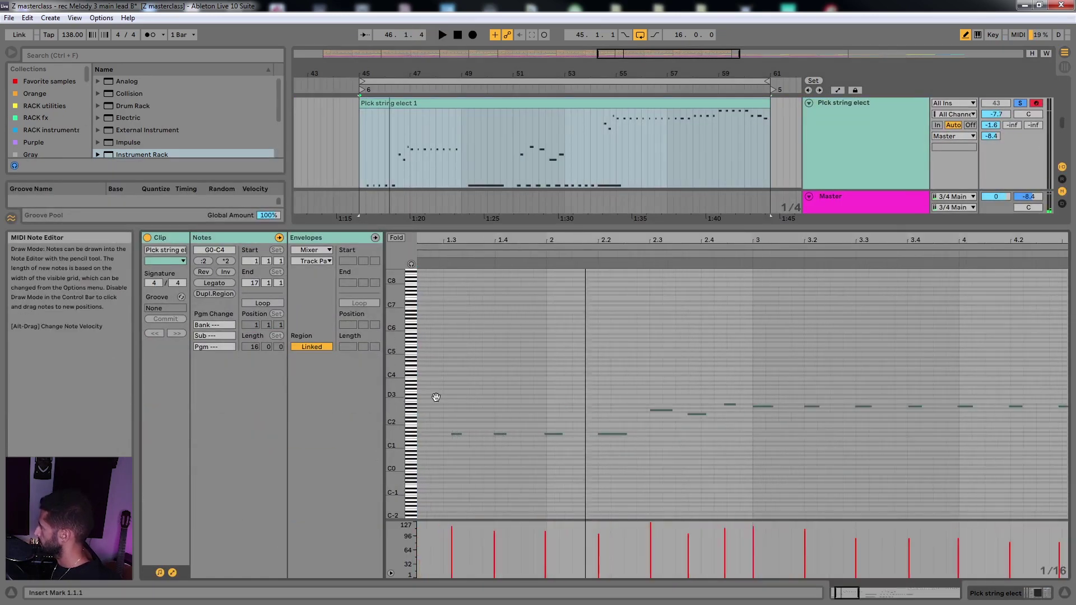
{"action": "right_click", "coordinate": [604, 385]}
{"action": "left_click", "coordinate": [575, 337]}
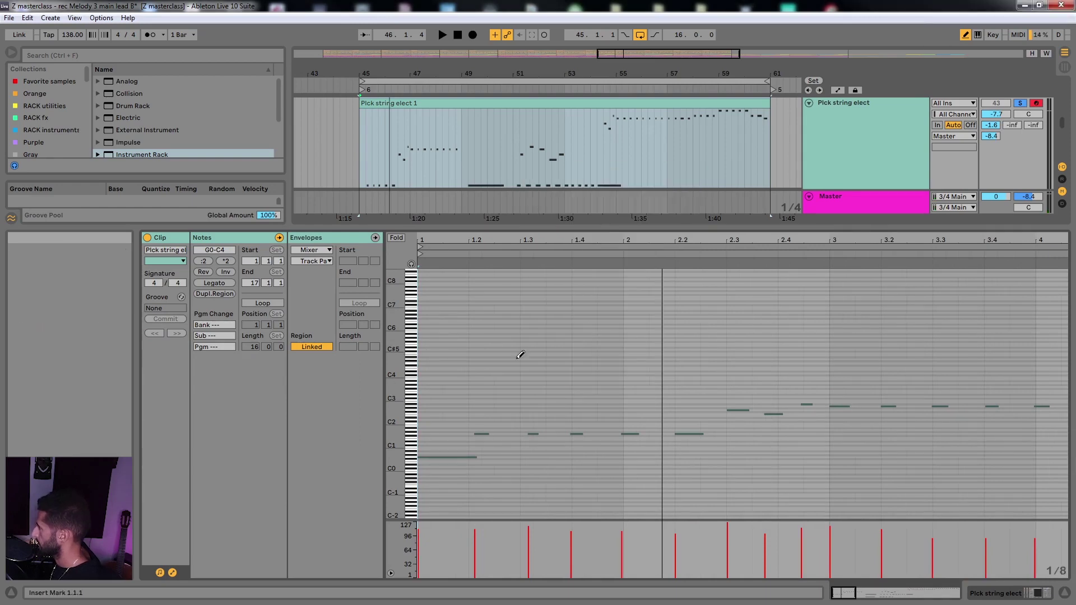
{"action": "left_click", "coordinate": [159, 571]}
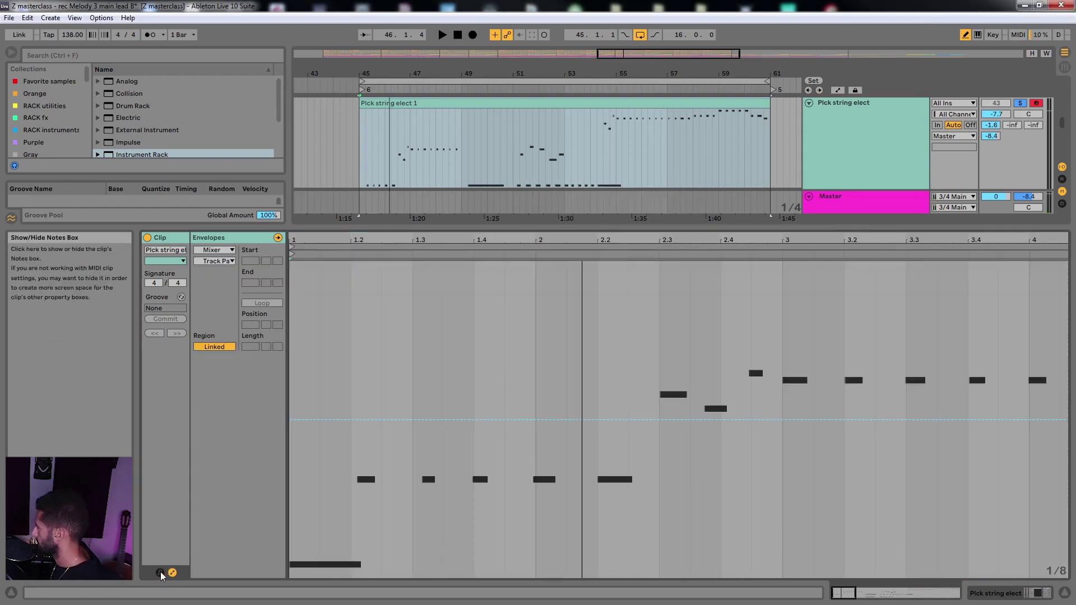
{"action": "left_click", "coordinate": [172, 572]}
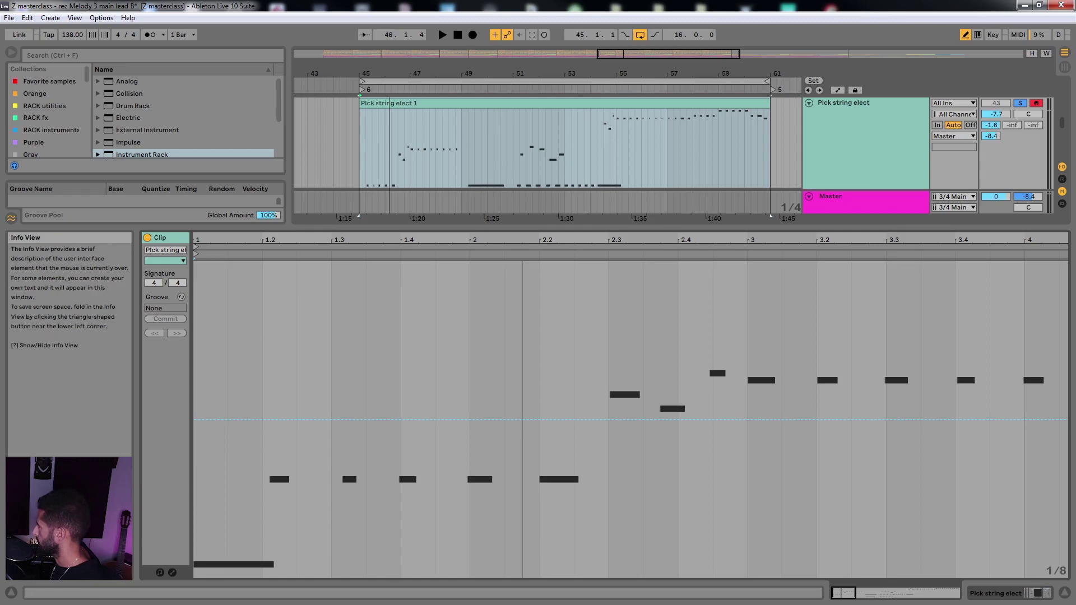
{"action": "left_click", "coordinate": [160, 572]}
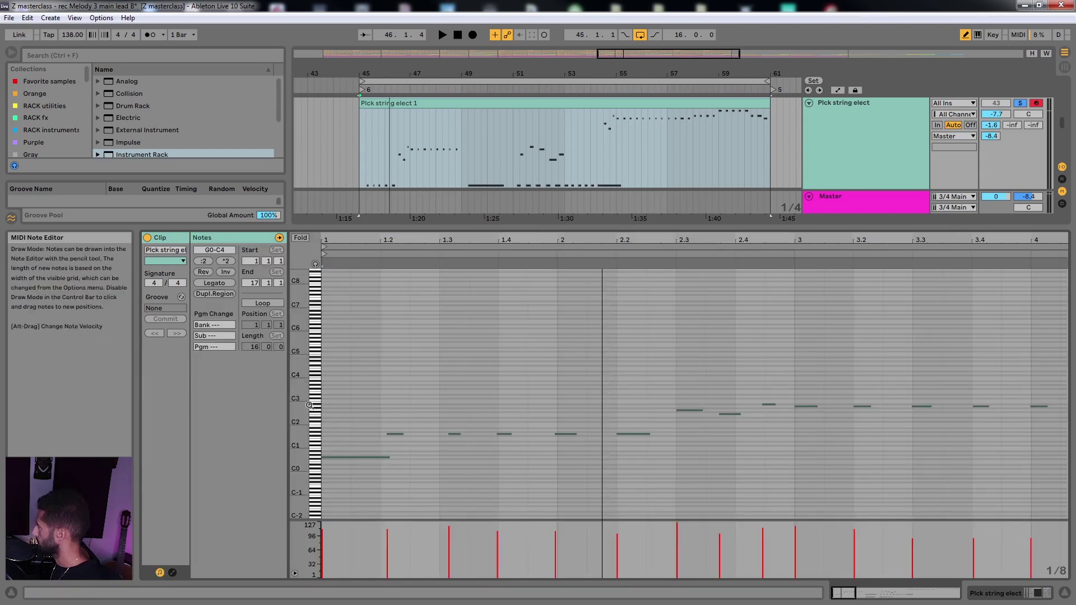
Fit the note editor to the clip's used key range and turn off Draw Mode
{"action": "double_click", "coordinate": [294, 415]}
{"action": "scroll", "coordinate": [350, 391], "scroll_direction": "down", "scroll_amount": 6}
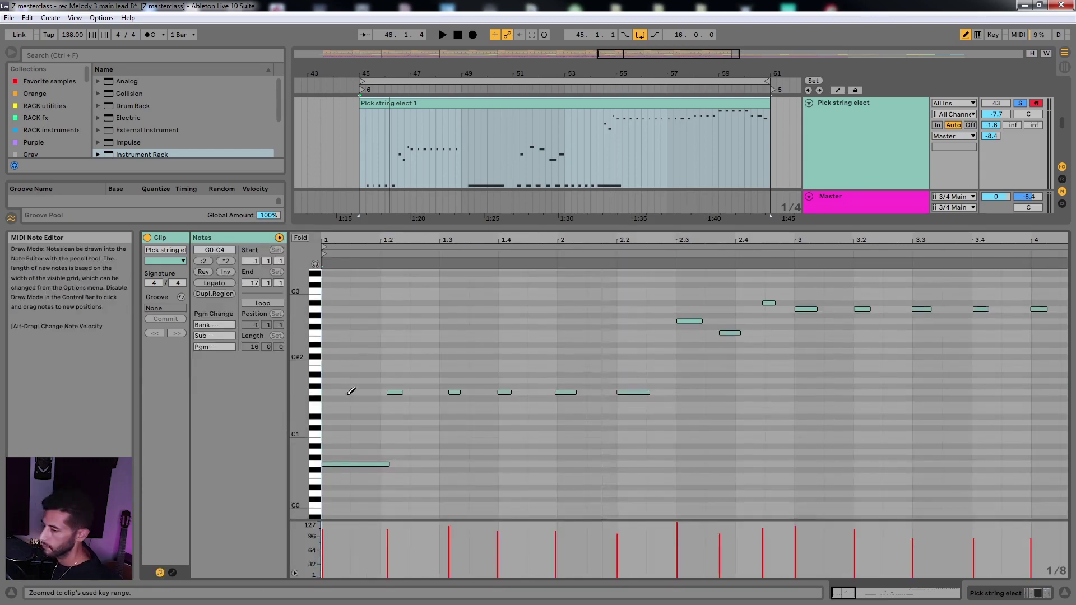
{"action": "key", "text": "b"}
{"action": "scroll", "coordinate": [368, 386], "scroll_direction": "down", "scroll_amount": 1}
{"action": "scroll", "coordinate": [368, 383], "scroll_direction": "up", "scroll_amount": 2}
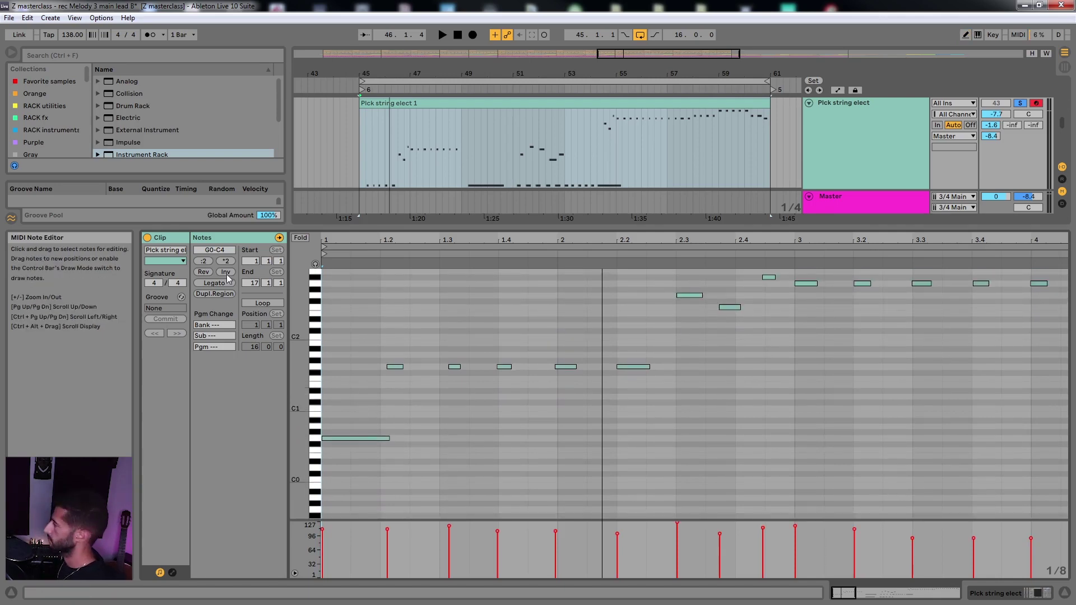
Listen to the start of the clip, quantize all of its notes and check the result by playback
{"action": "key", "text": "space"}
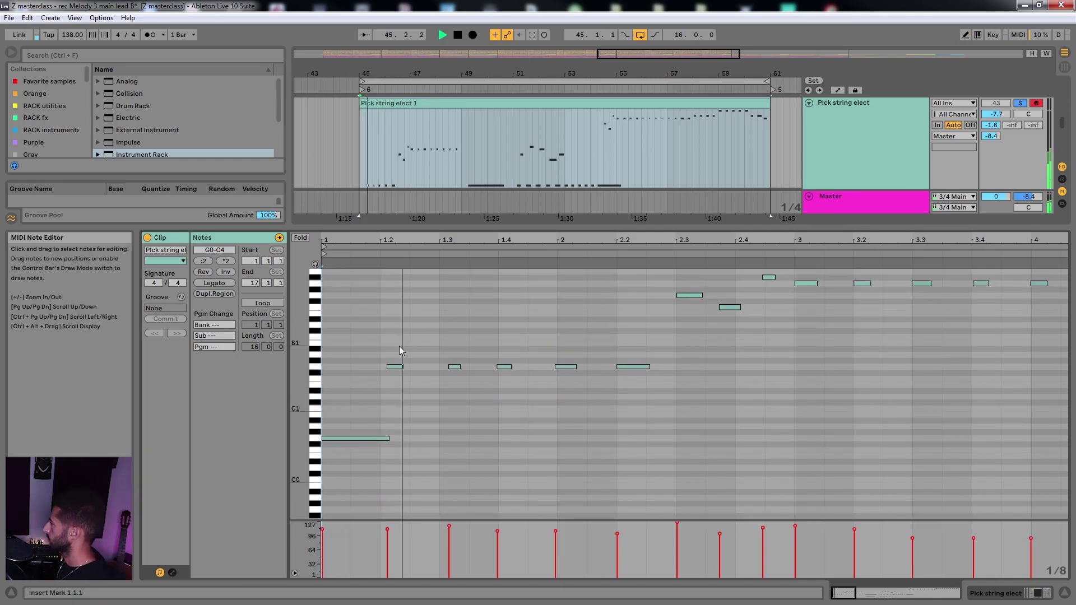
{"action": "key", "text": "space"}
{"action": "left_click", "coordinate": [410, 336]}
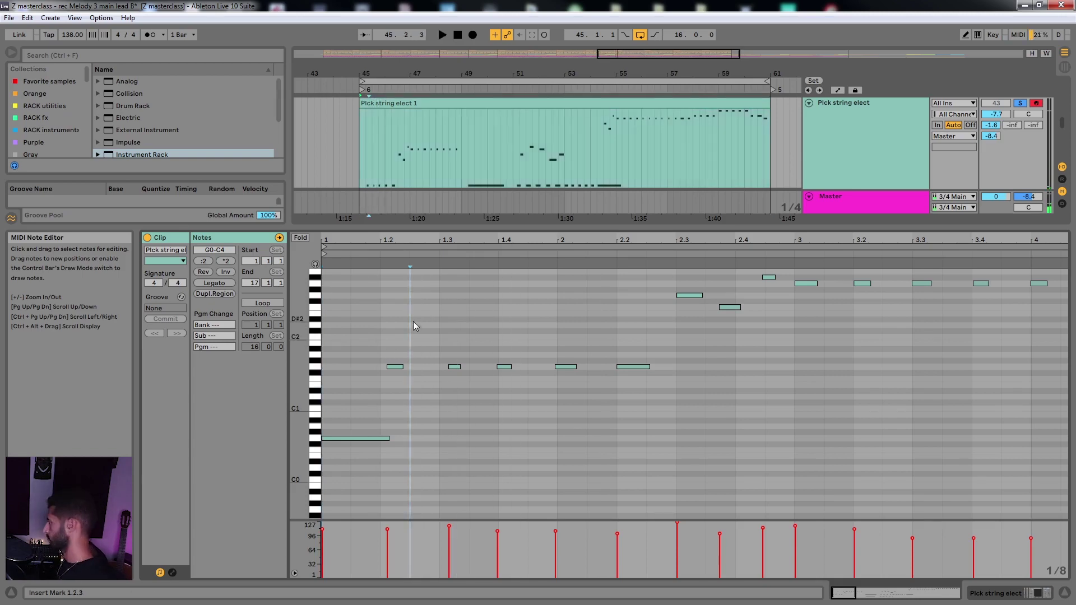
{"action": "key", "text": "ctrl+a"}
{"action": "key", "text": "ctrl+u"}
{"action": "key", "text": "space"}
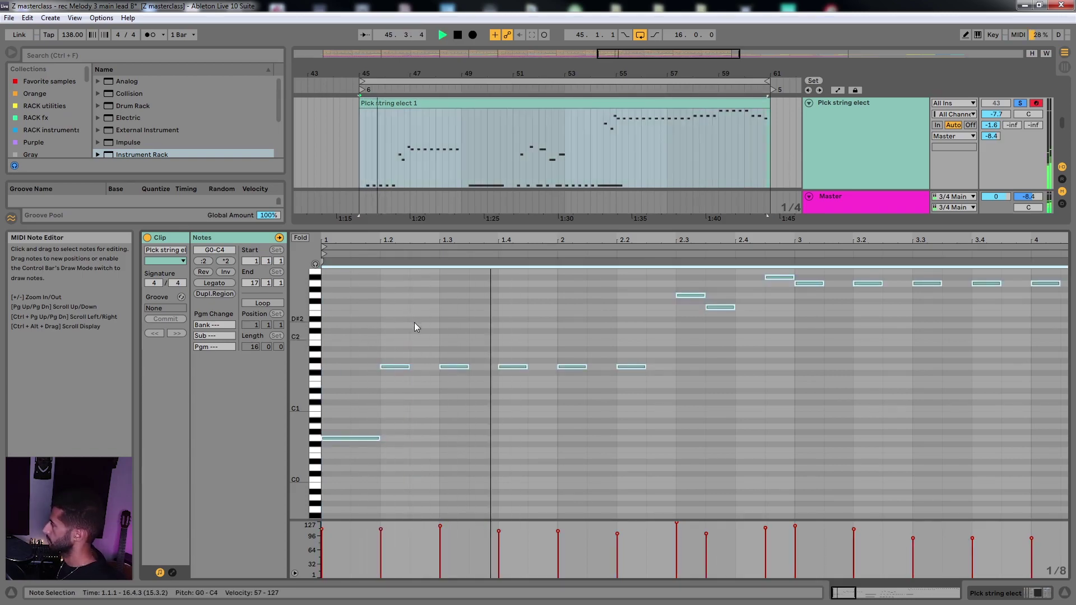
{"action": "key", "text": "space"}
Ramp the velocities of the five repeated G1 notes from 1.2 to 2.2 downward from 111 to 64
{"action": "left_click_drag", "start_coordinate": [392, 334], "coordinate": [672, 402]}
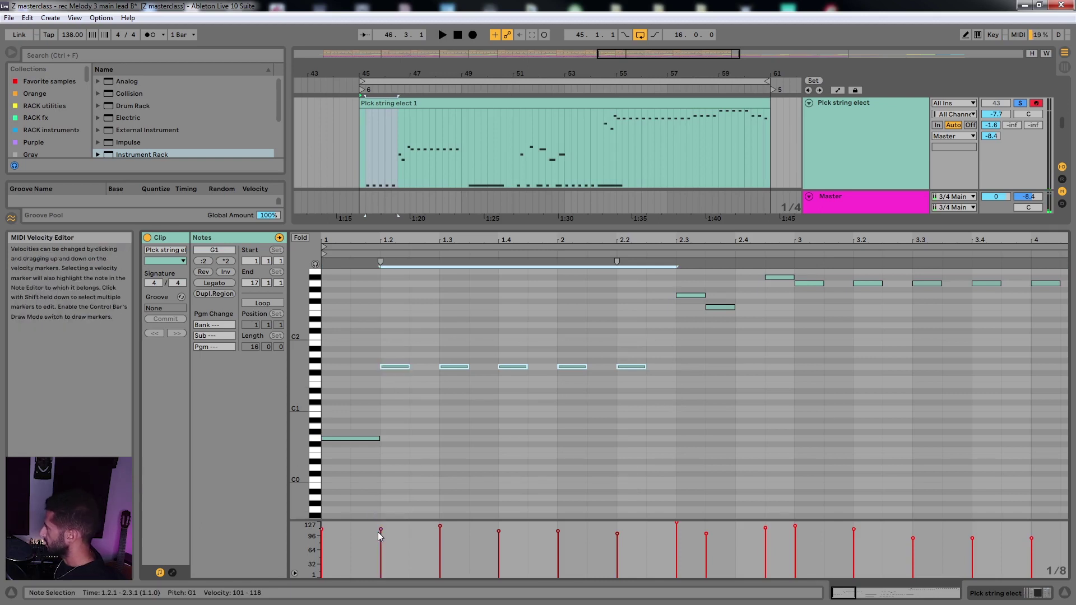
{"action": "left_click_drag", "start_coordinate": [376, 529], "coordinate": [639, 545]}
{"action": "key", "text": "ctrl+l"}
{"action": "key", "text": "space"}
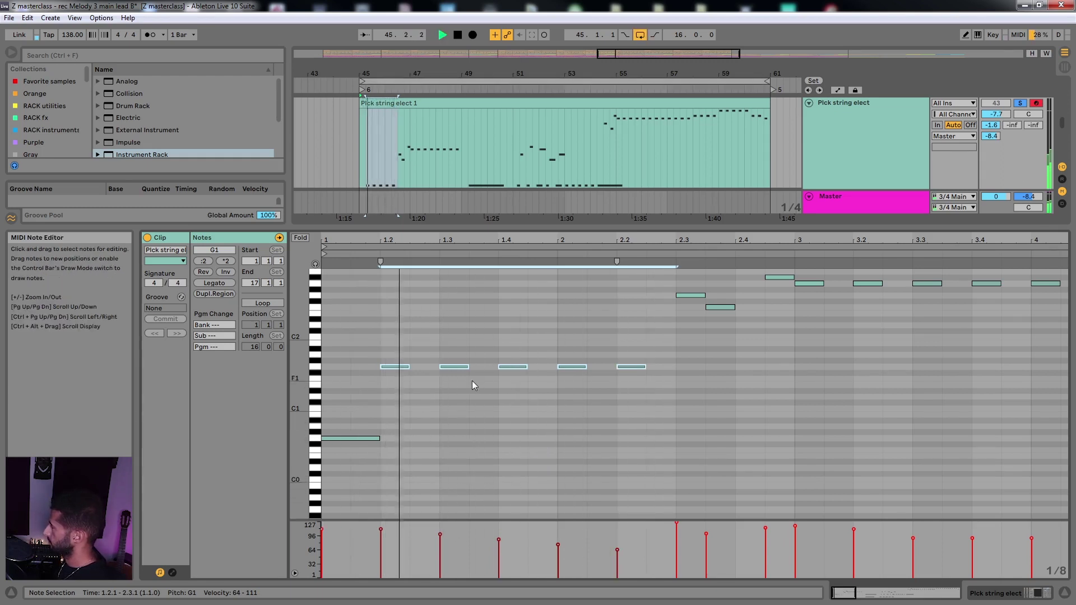
Add a one-beat G1 note at the start of the clip with a velocity of 111
{"action": "double_click", "coordinate": [335, 368]}
{"action": "key", "text": "space"}
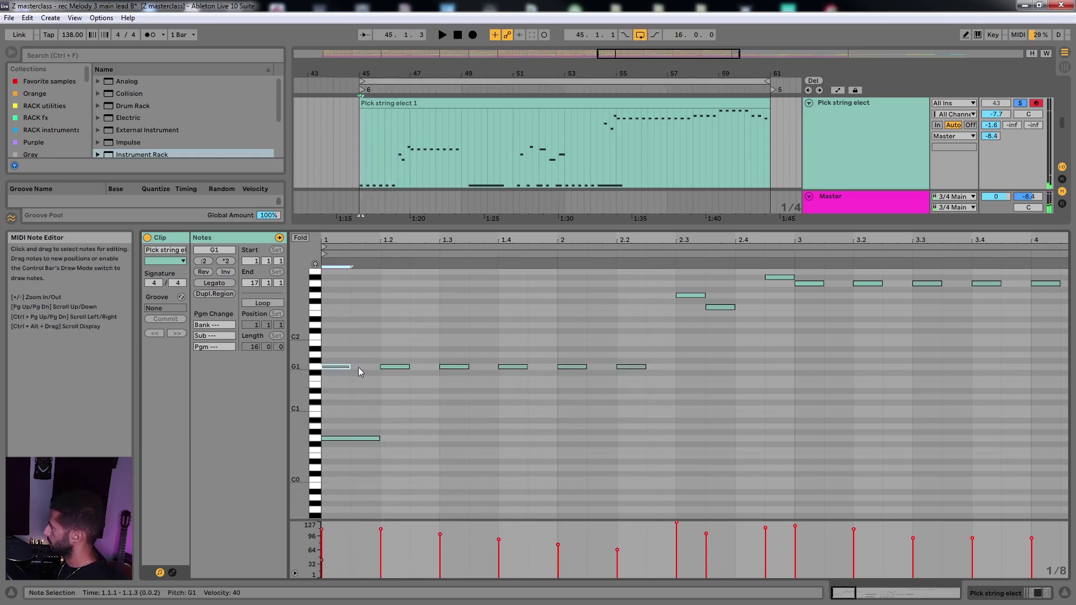
{"action": "key", "text": "shift+Right"}
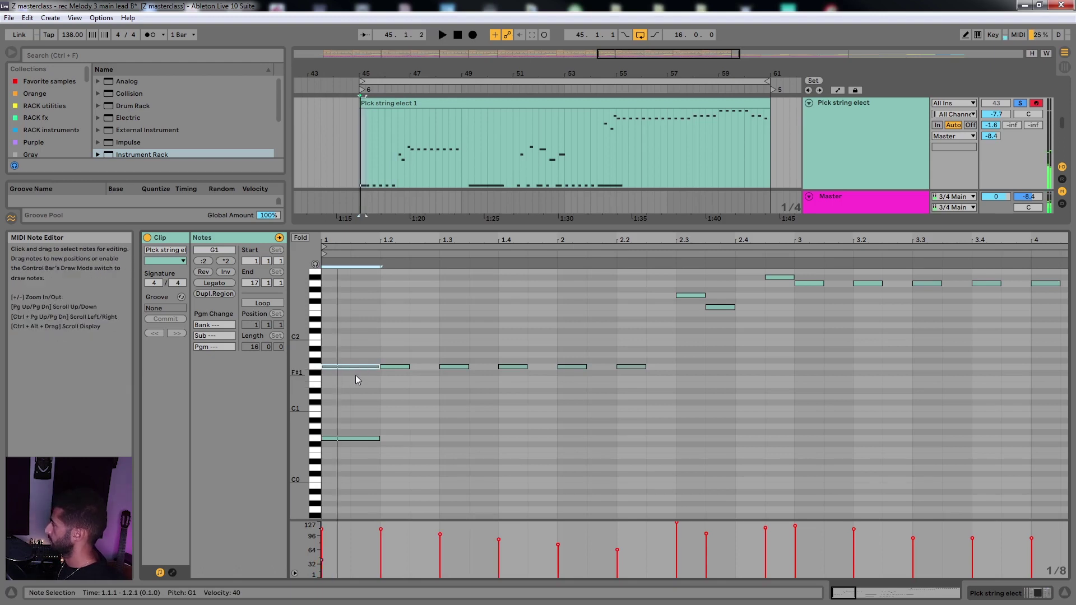
{"action": "key", "text": "space"}
{"action": "left_click_drag", "start_coordinate": [359, 367], "coordinate": [358, 366], "text": "alt"}
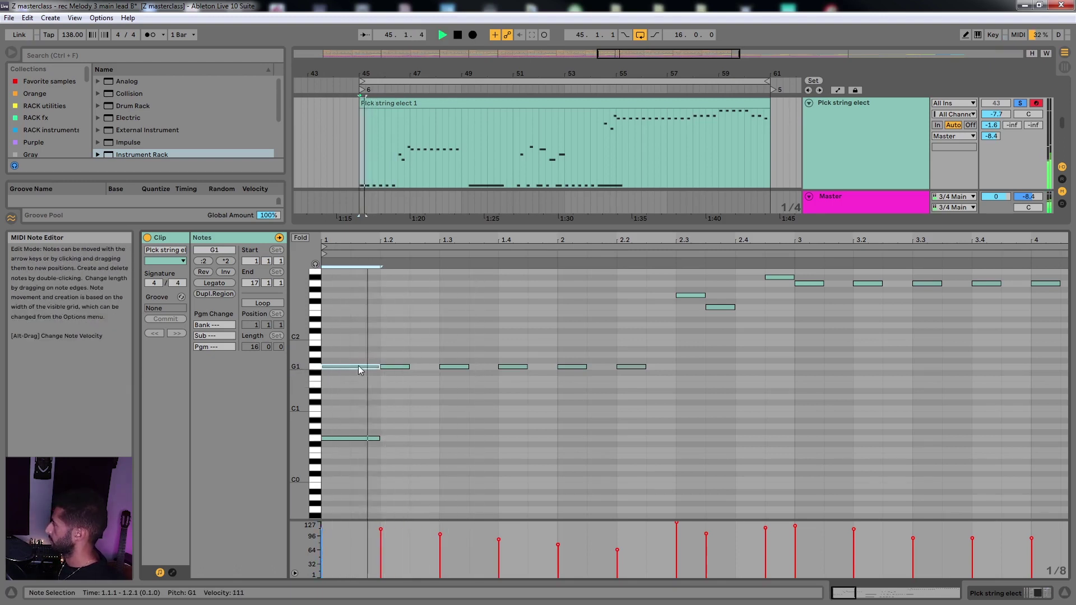
{"action": "left_click", "coordinate": [325, 325]}
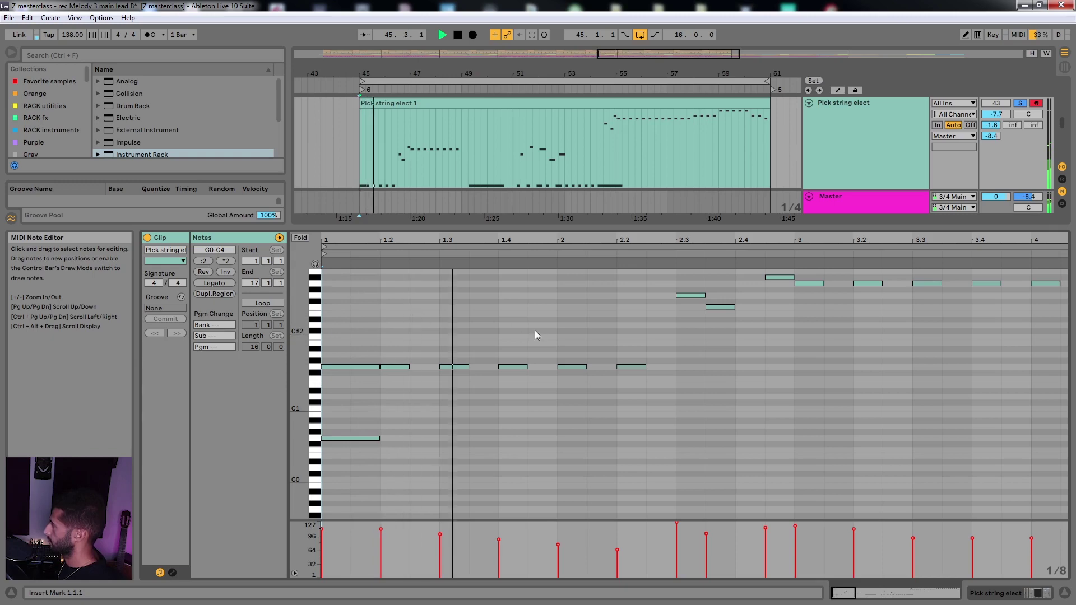
Add an eighth-note G0 at 2.2.3, directly after the last repeated G1 note
{"action": "left_click_drag", "start_coordinate": [573, 319], "coordinate": [442, 338], "text": "ctrl+alt"}
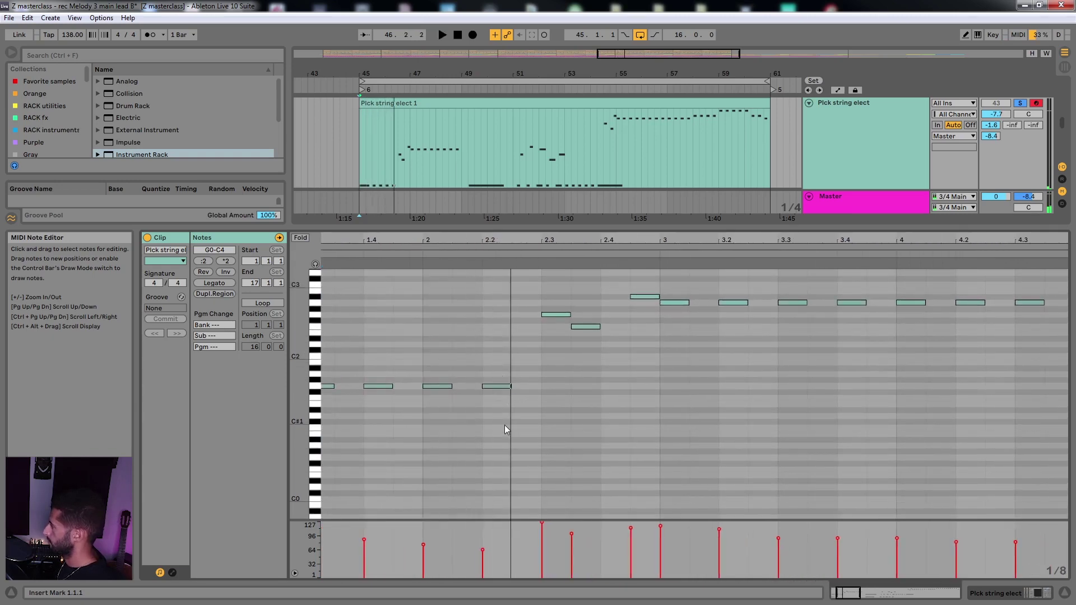
{"action": "double_click", "coordinate": [518, 458]}
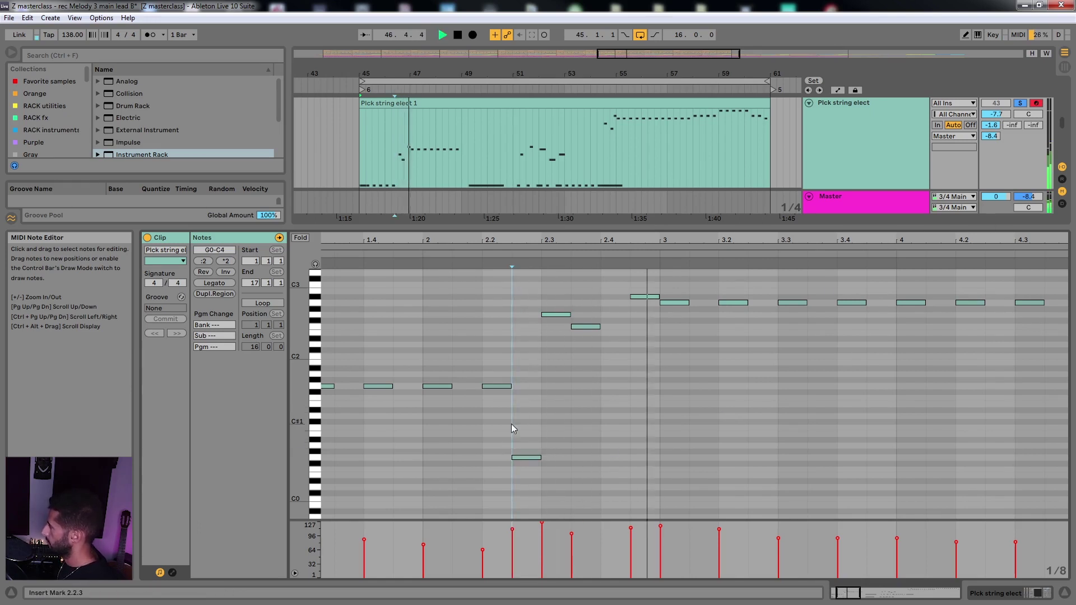
Shift the F2 note at 2.3.3 one sixteenth later to 2.3.4 and listen to the passage from 2.1.4
{"action": "left_click_drag", "start_coordinate": [560, 364], "coordinate": [592, 335]}
{"action": "left_click", "coordinate": [566, 336]}
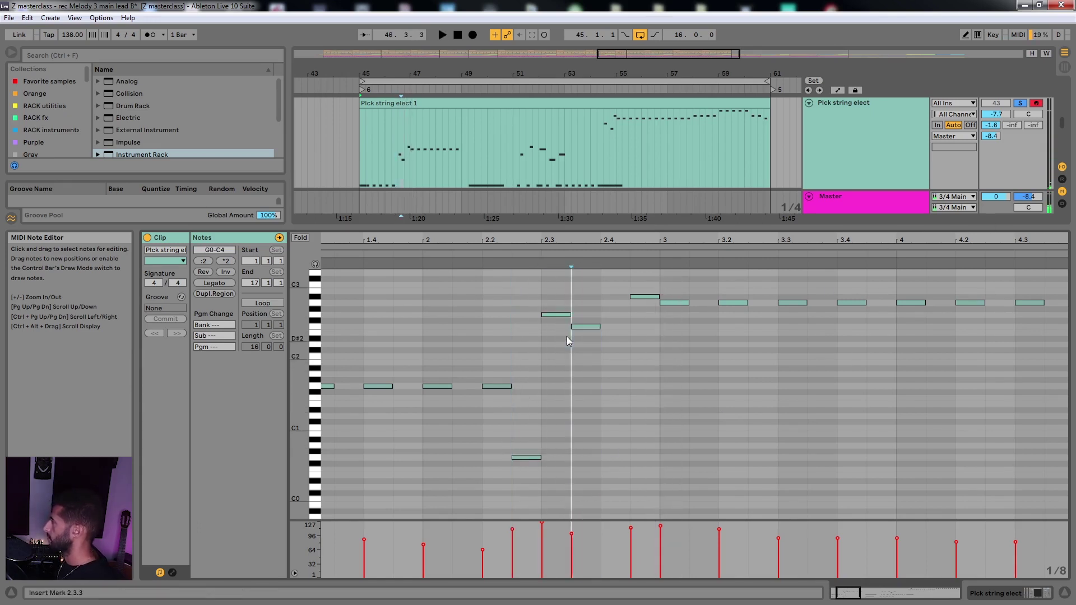
{"action": "key", "text": "Right"}
{"action": "scroll", "coordinate": [566, 336], "scroll_direction": "up", "scroll_amount": 3}
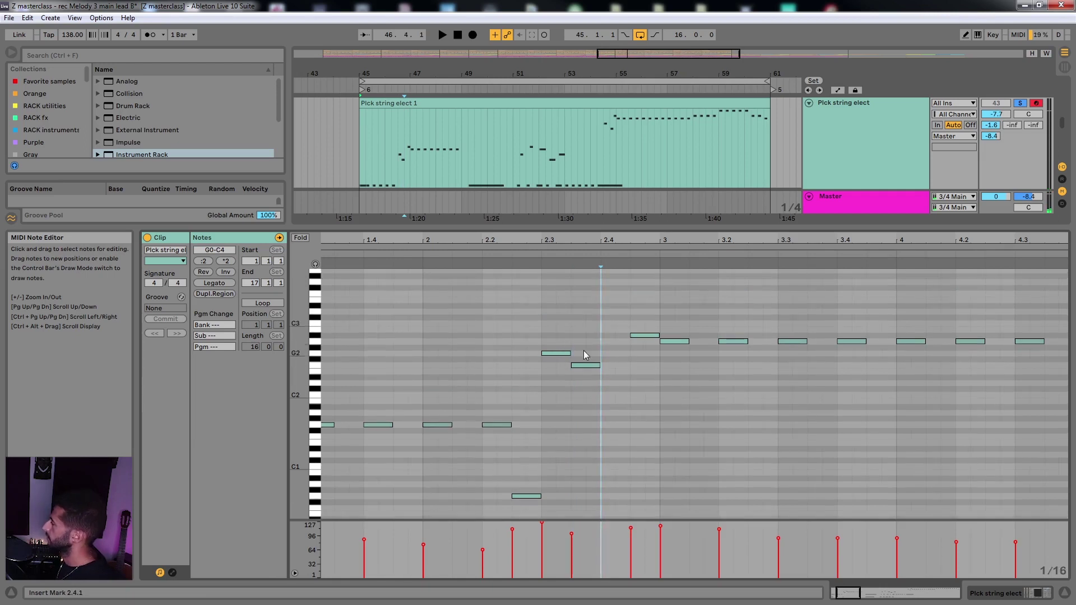
{"action": "left_click", "coordinate": [586, 364]}
{"action": "key", "text": "Right"}
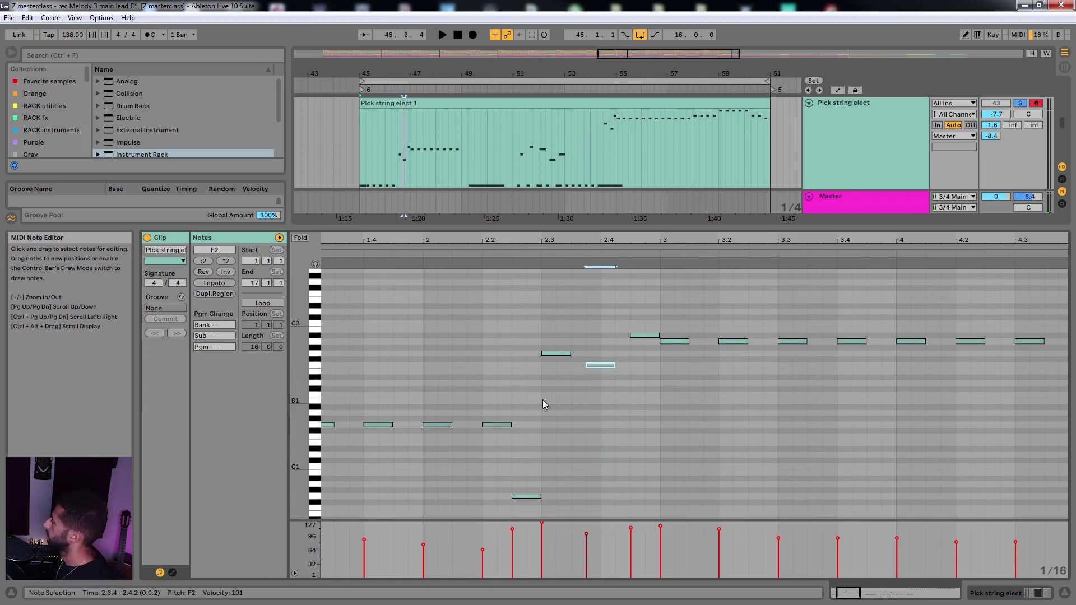
{"action": "left_click", "coordinate": [467, 375]}
{"action": "key", "text": "space"}
{"action": "scroll", "coordinate": [560, 359], "scroll_direction": "up", "scroll_amount": 2}
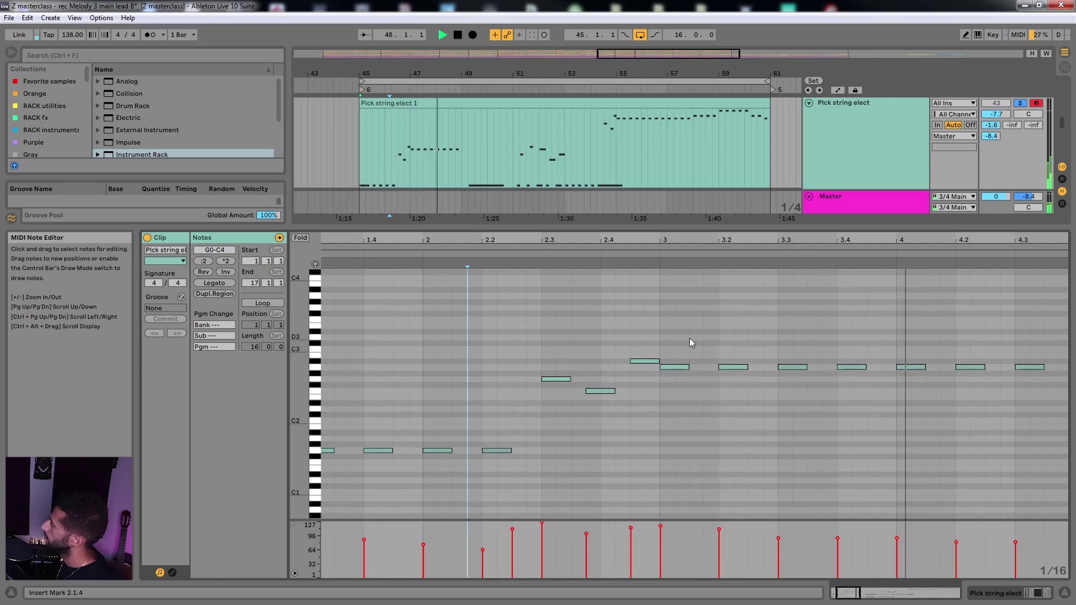
{"action": "scroll", "coordinate": [695, 338], "scroll_direction": "down", "scroll_amount": 3}
{"action": "scroll", "coordinate": [622, 368], "scroll_direction": "down", "scroll_amount": 3}
{"action": "key", "text": "space"}
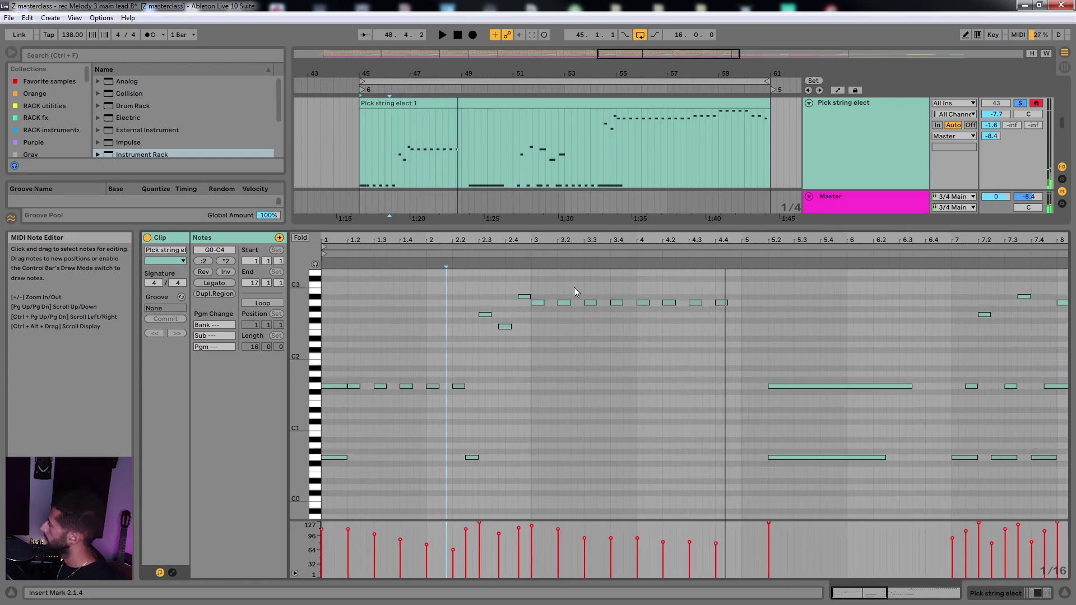
Copy the last six repeated A2 notes and place the copies an octave lower on A1, starting at 3.3.1
{"action": "left_click_drag", "start_coordinate": [574, 292], "coordinate": [735, 335]}
{"action": "scroll", "coordinate": [603, 370], "scroll_direction": "down", "scroll_amount": 2}
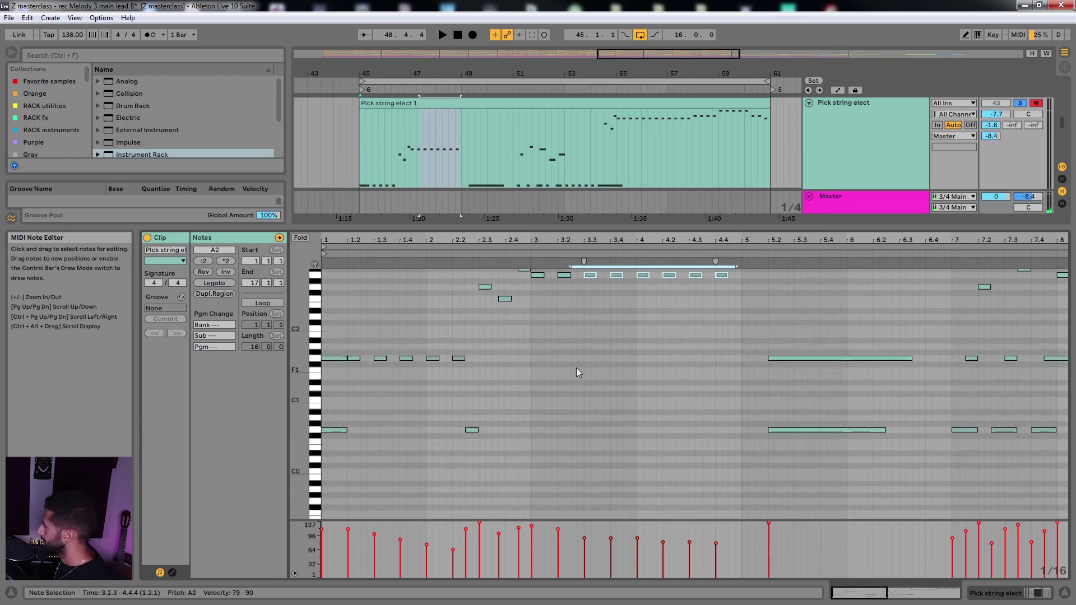
{"action": "scroll", "coordinate": [583, 365], "scroll_direction": "up", "scroll_amount": 1}
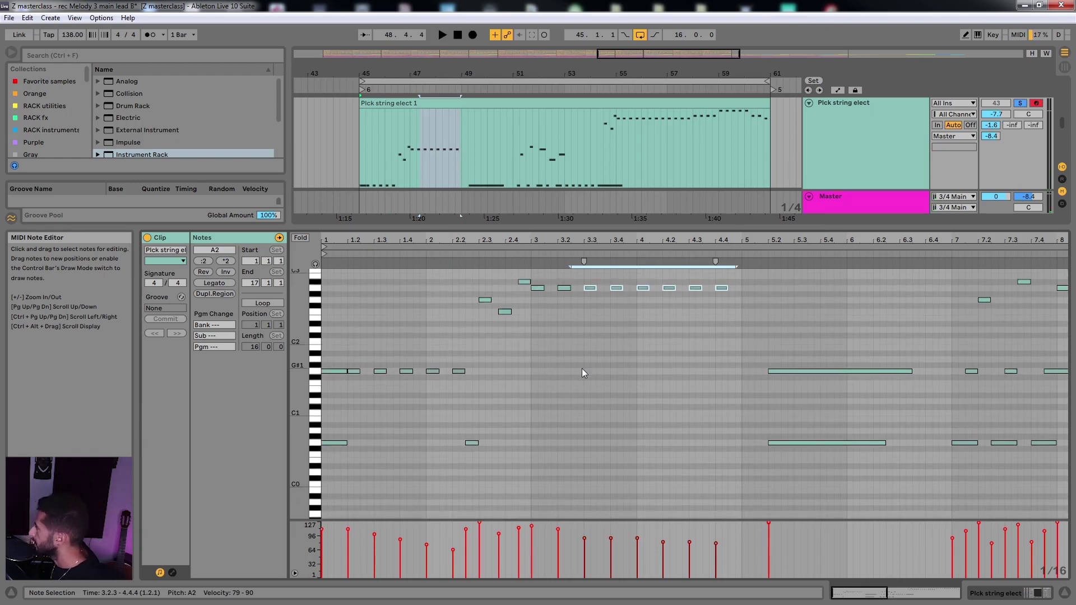
{"action": "left_click", "coordinate": [581, 369]}
{"action": "key", "text": "ctrl+v"}
{"action": "key", "text": "Left"}
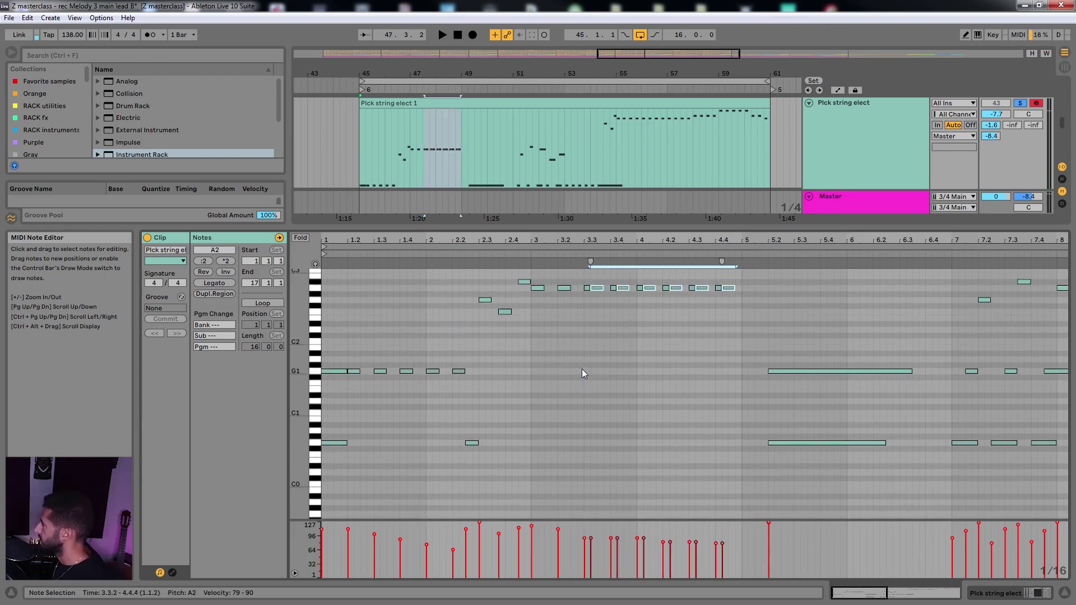
{"action": "key", "text": "shift+Down"}
{"action": "key", "text": "Left"}
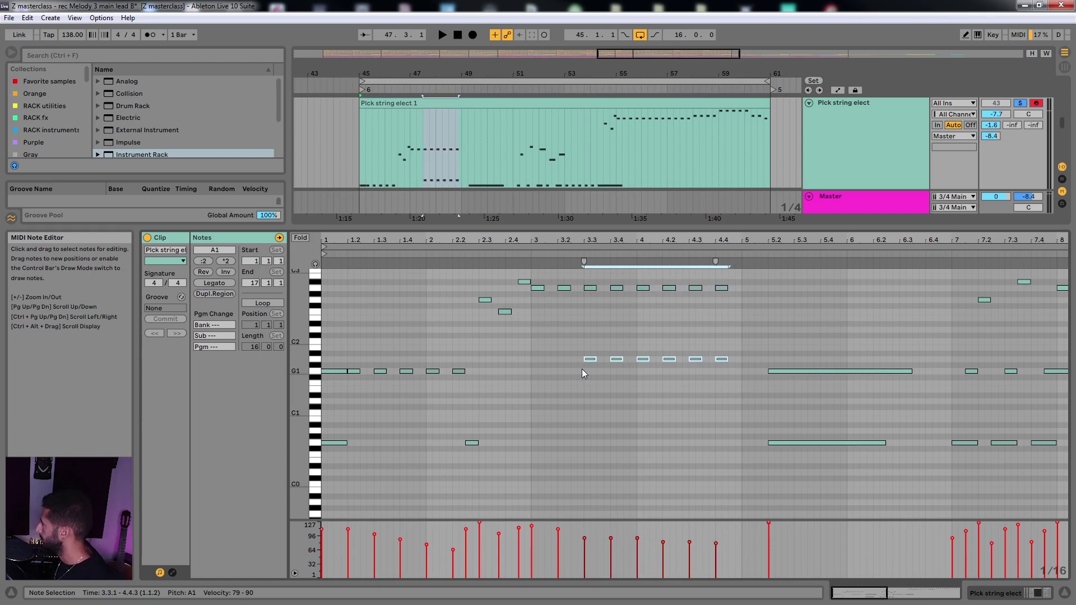
Try the copied lower notes on G1 and at the original octave, comparing them with A1 by playback
{"action": "key", "text": "Down"}
{"action": "key", "text": "Down"}
{"action": "scroll", "coordinate": [582, 372], "scroll_direction": "up", "scroll_amount": 2}
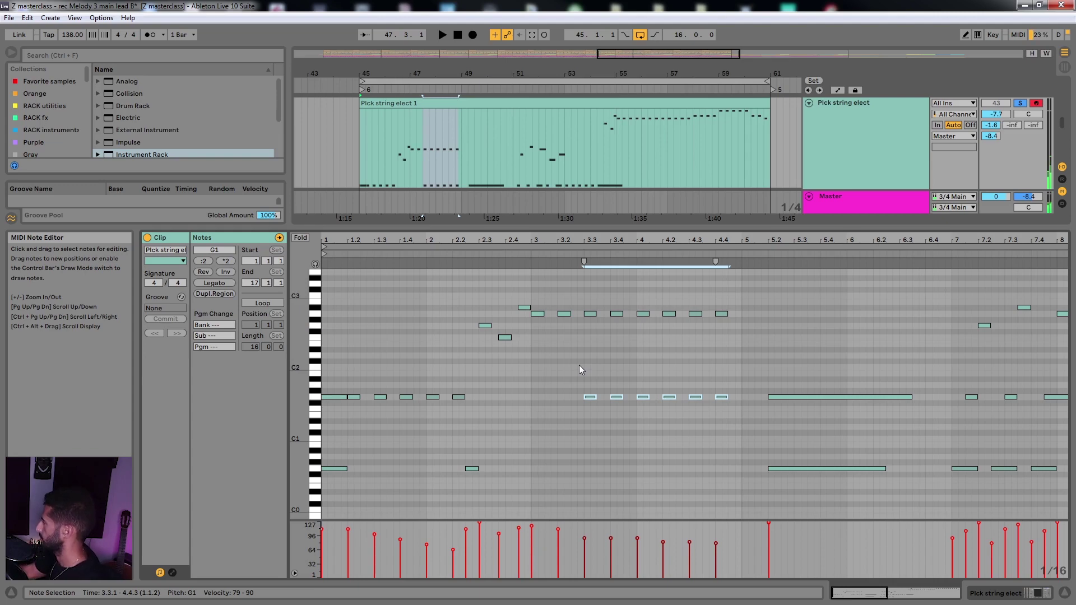
{"action": "key", "text": "Up"}
{"action": "key", "text": "Up"}
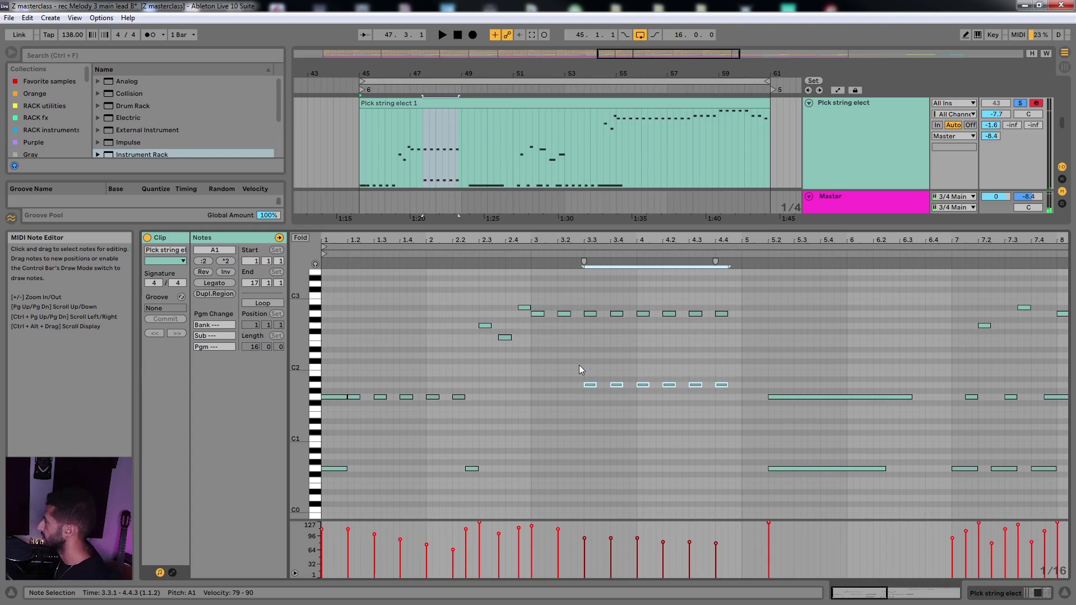
{"action": "key", "text": "space"}
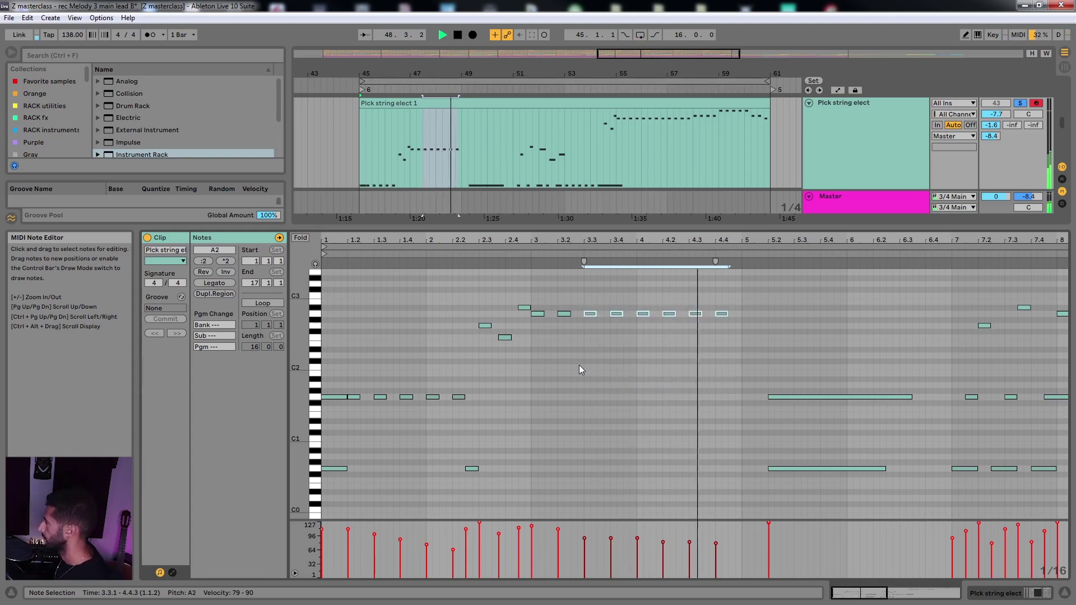
{"action": "key", "text": "shift+Down"}
{"action": "key", "text": "shift+Up"}
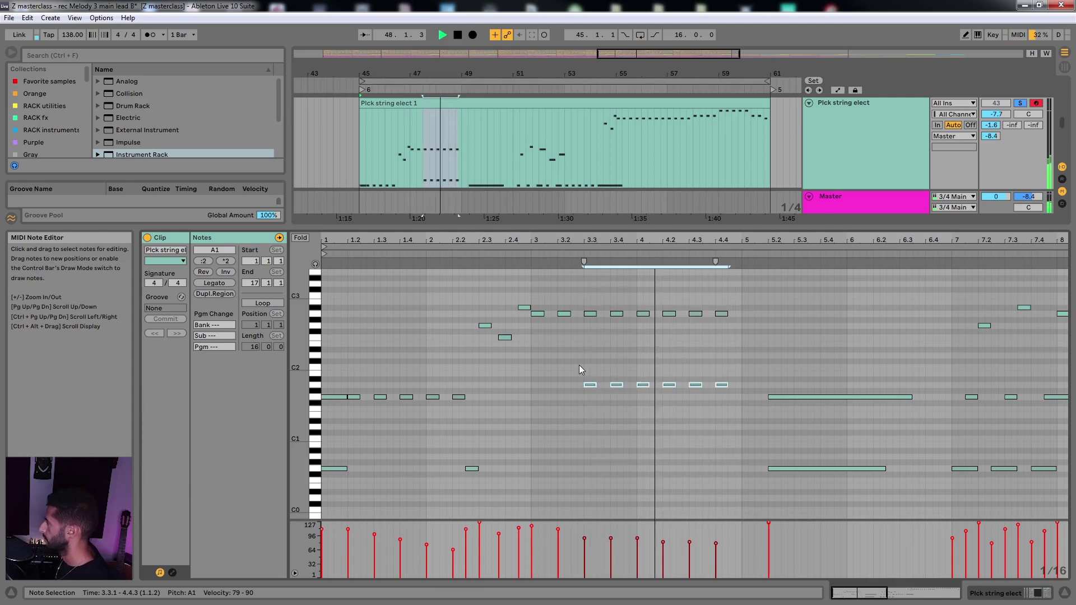
{"action": "key", "text": "space"}
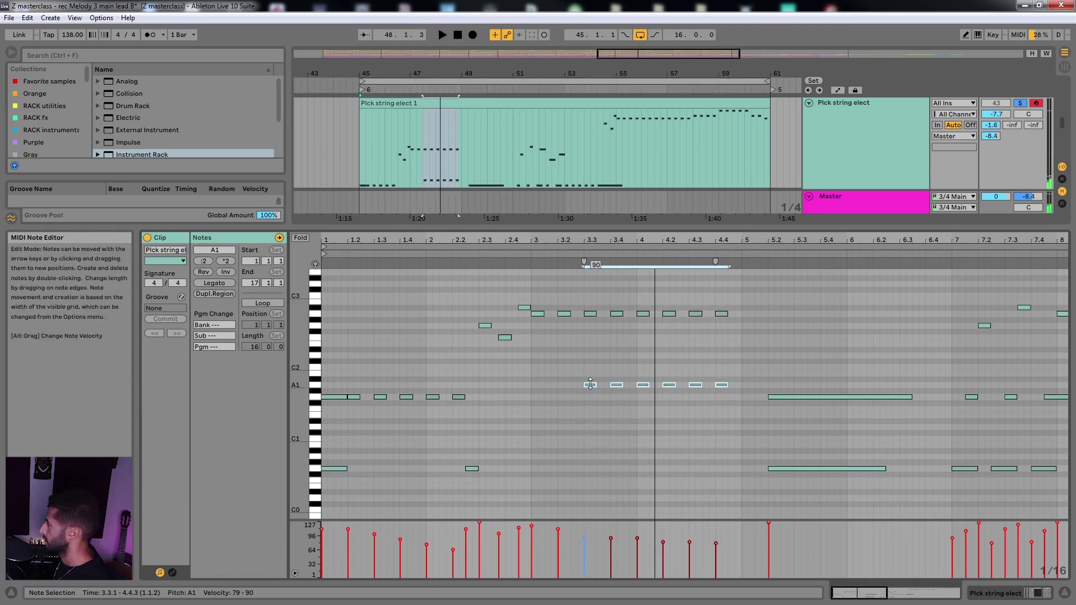
Lower the velocities of the six A1 notes to 53–61 and listen to the clip from its start
{"action": "key", "text": "space"}
{"action": "left_click_drag", "start_coordinate": [590, 385], "coordinate": [595, 389]}
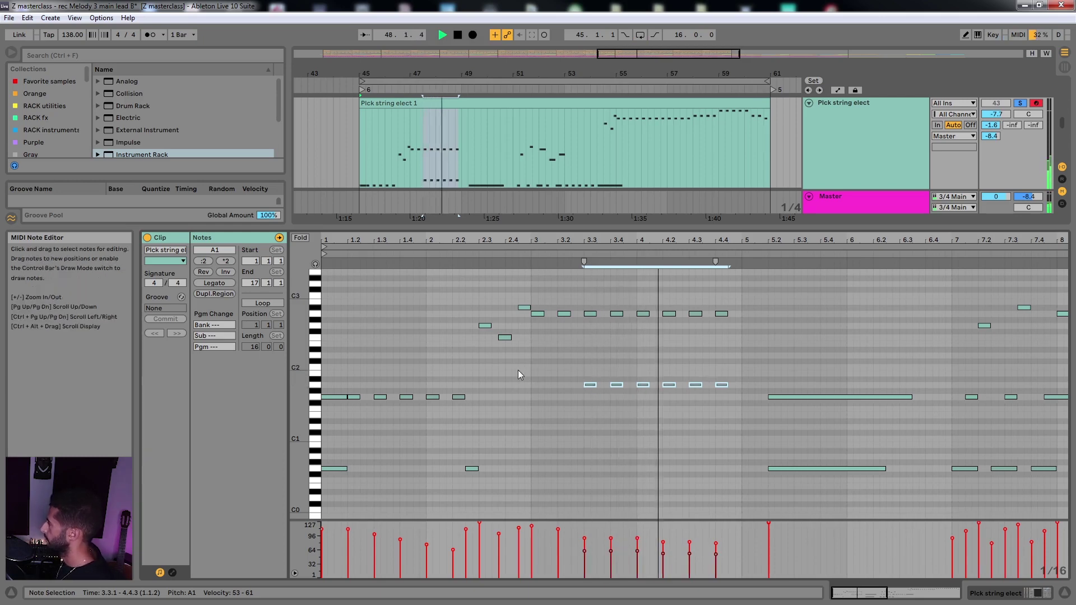
{"action": "key", "text": "space"}
{"action": "scroll", "coordinate": [568, 367], "scroll_direction": "up", "scroll_amount": 1}
{"action": "left_click", "coordinate": [324, 349]}
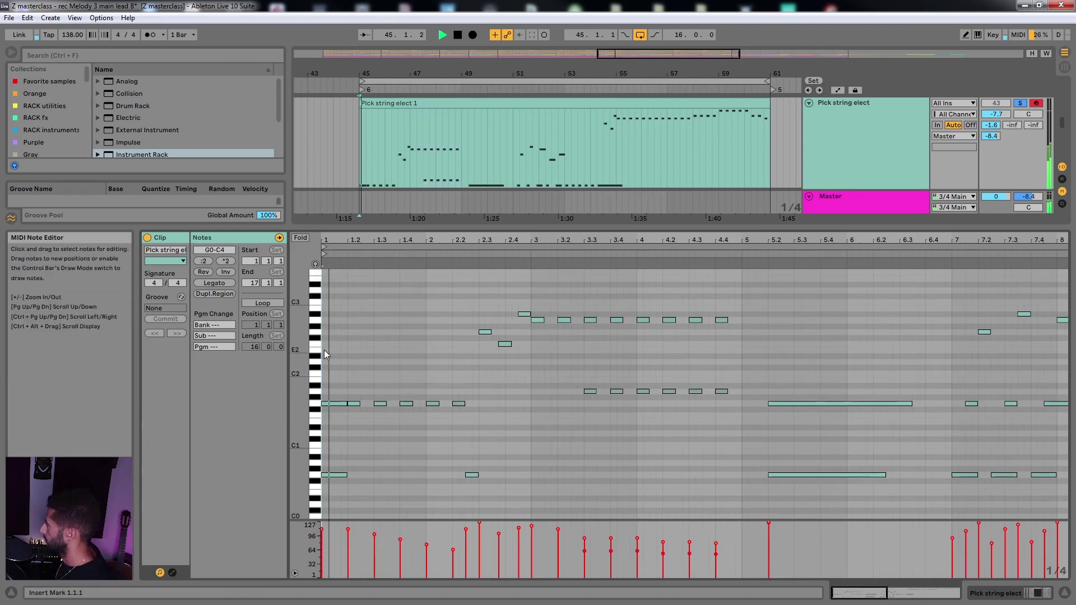
{"action": "key", "text": "space"}
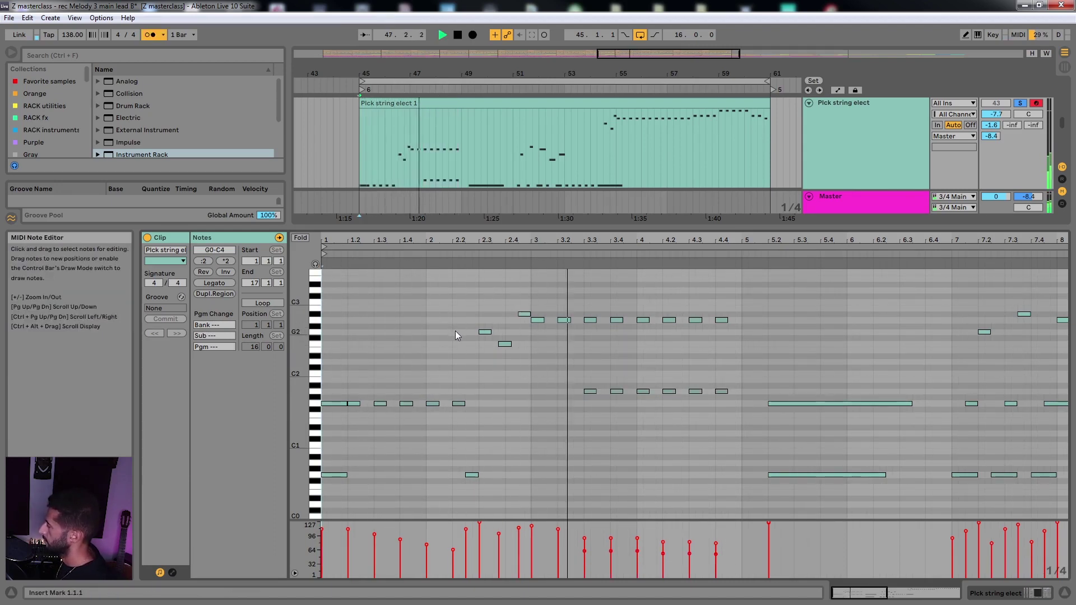
{"action": "key", "text": "m"}
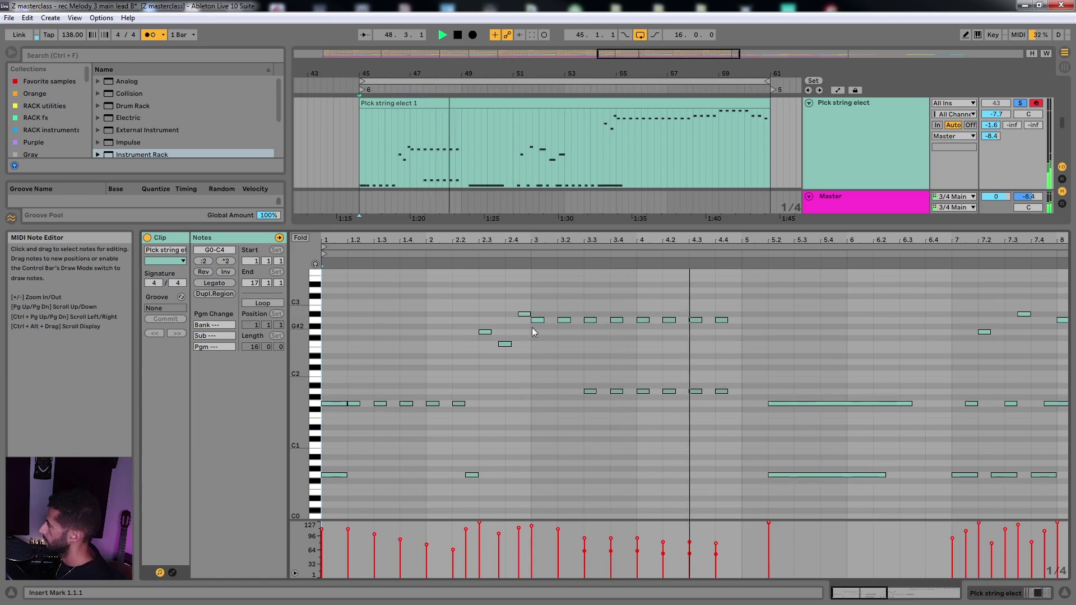
{"action": "scroll", "coordinate": [643, 325], "scroll_direction": "down", "scroll_amount": 2}
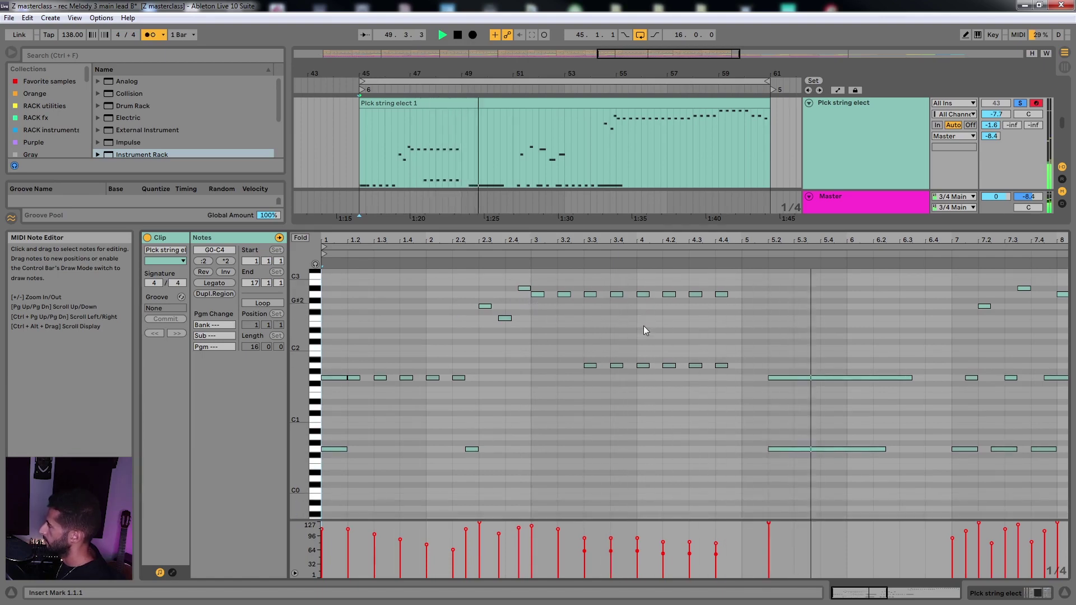
Duplicate the last pair of A2 and A1 notes to 5.1.1 and check the transition by playback
{"action": "left_click_drag", "start_coordinate": [728, 275], "coordinate": [722, 372]}
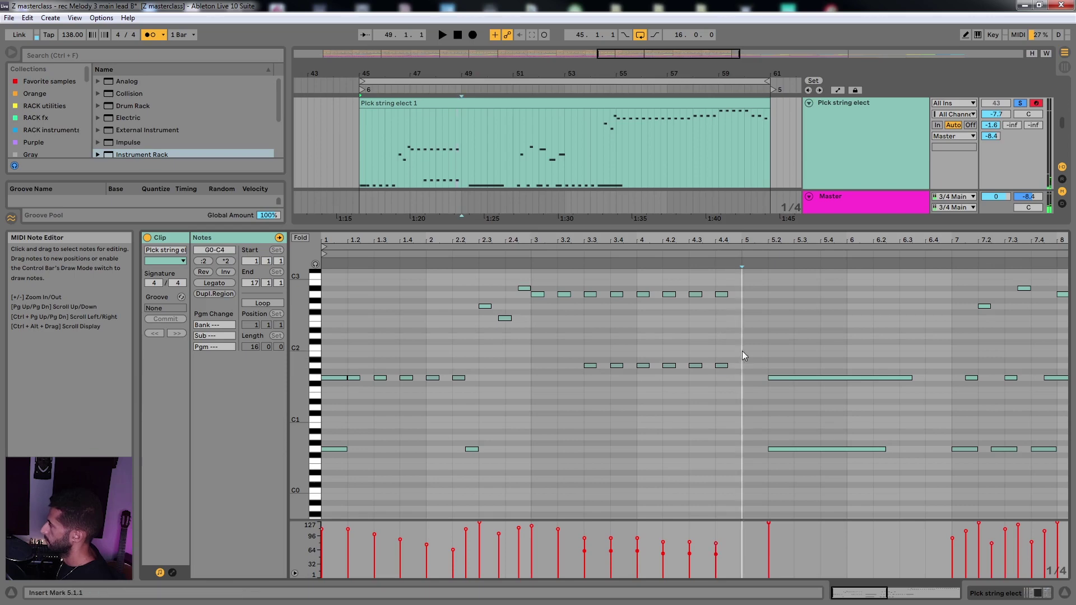
{"action": "key", "text": "ctrl+d"}
{"action": "key", "text": "space"}
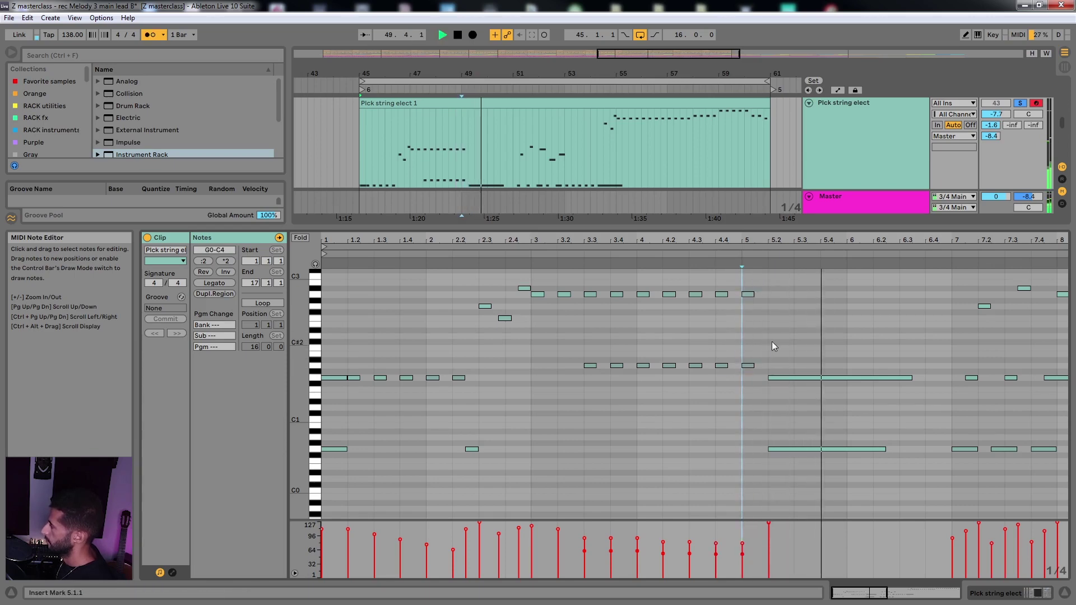
{"action": "key", "text": "space"}
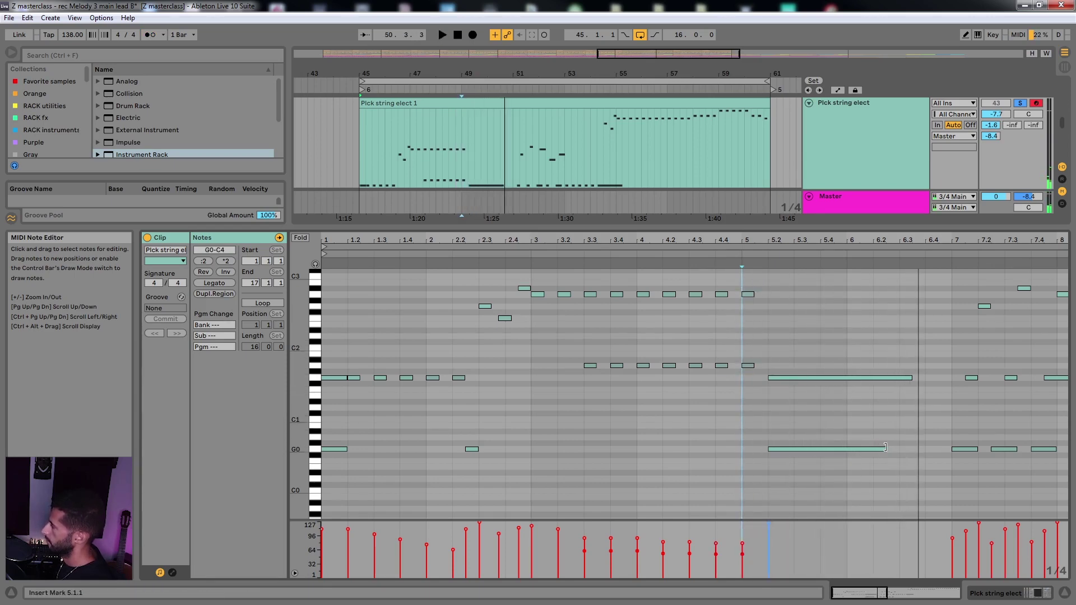
Lengthen the long G0 and G1 notes starting at 5.2.1 so both end at about 6.4
{"action": "left_click_drag", "start_coordinate": [884, 448], "coordinate": [921, 447]}
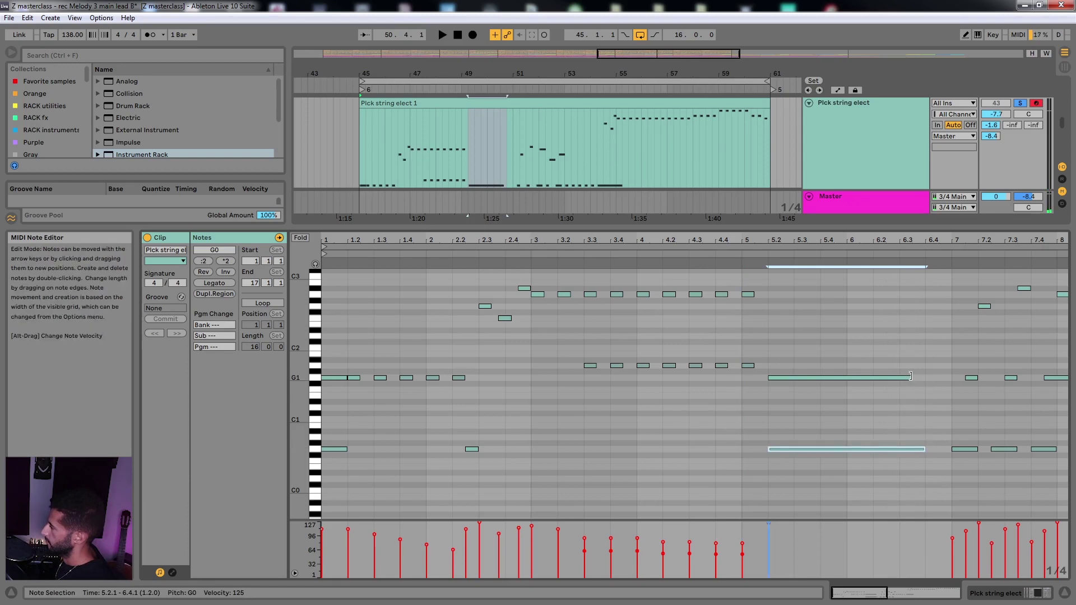
{"action": "left_click_drag", "start_coordinate": [910, 378], "coordinate": [922, 377]}
{"action": "left_click_drag", "start_coordinate": [776, 335], "coordinate": [869, 485]}
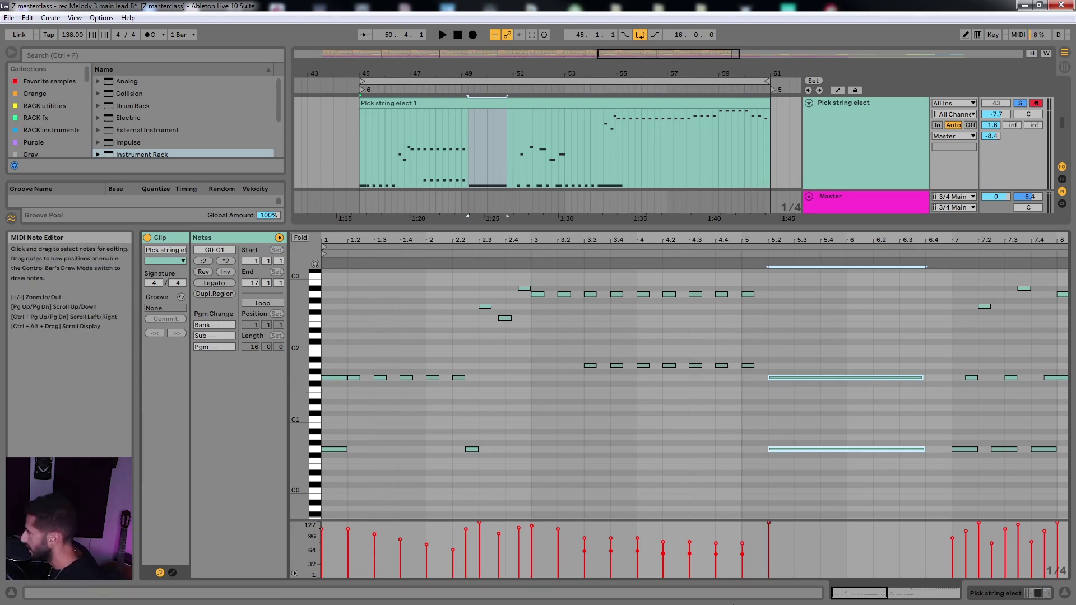
Show the clip's envelopes and choose the MIDI Ctrl Pitch Bend envelope for editing
{"action": "left_click", "coordinate": [792, 344]}
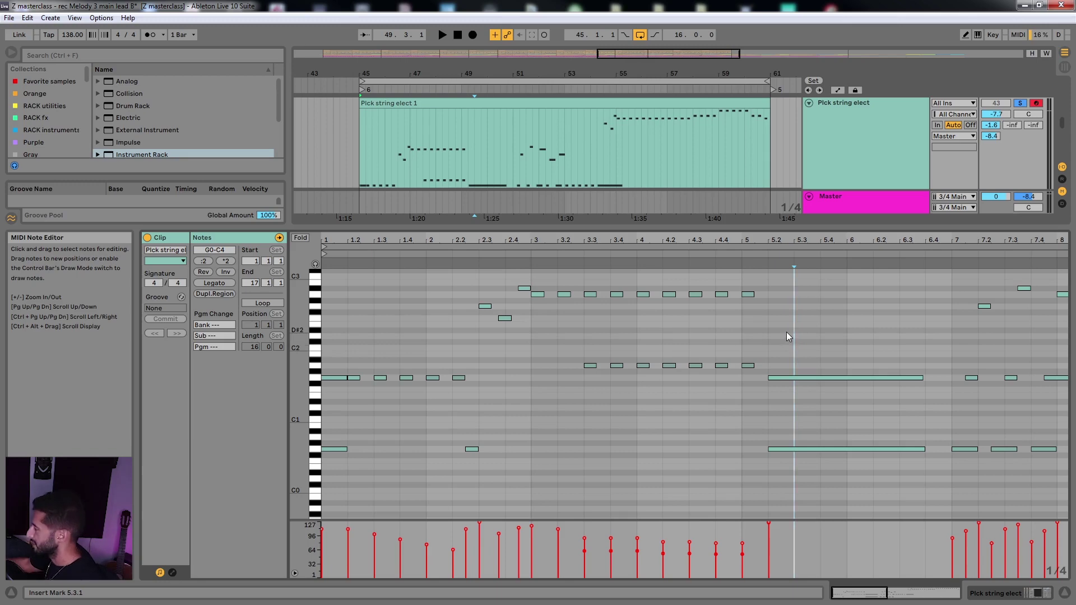
{"action": "key", "text": "minus"}
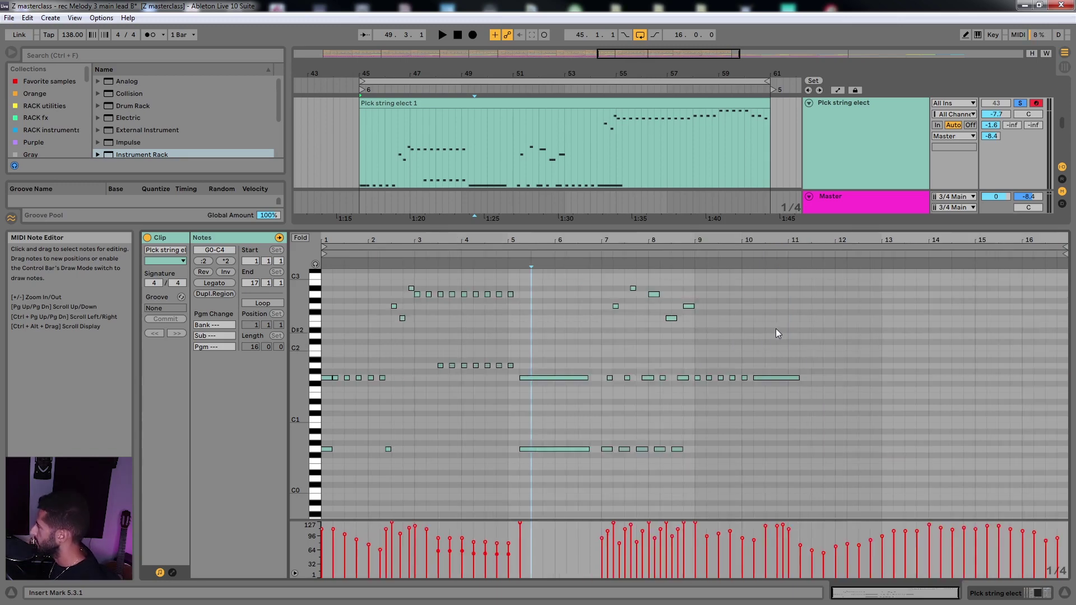
{"action": "key", "text": "plus"}
{"action": "key", "text": "plus"}
{"action": "key", "text": "plus"}
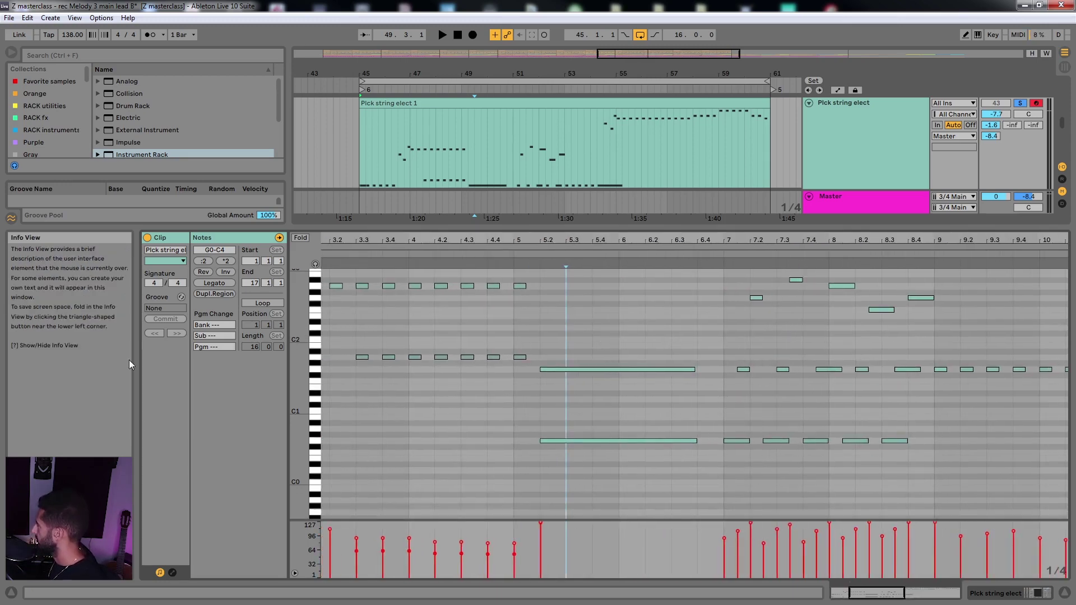
{"action": "left_click", "coordinate": [173, 573]}
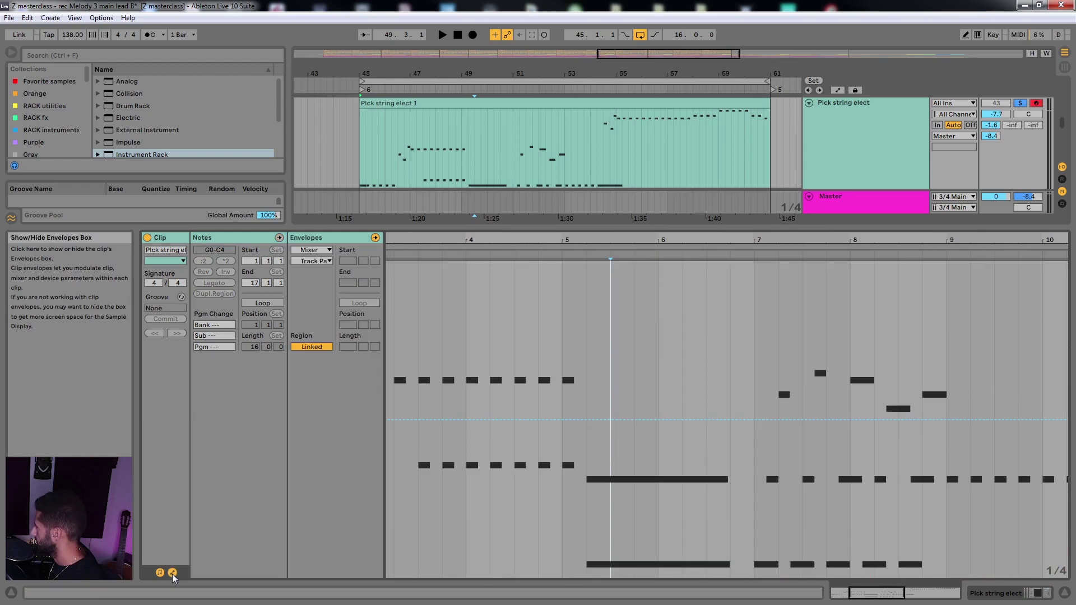
{"action": "left_click", "coordinate": [309, 250]}
{"action": "left_click", "coordinate": [311, 261]}
{"action": "left_click", "coordinate": [314, 261]}
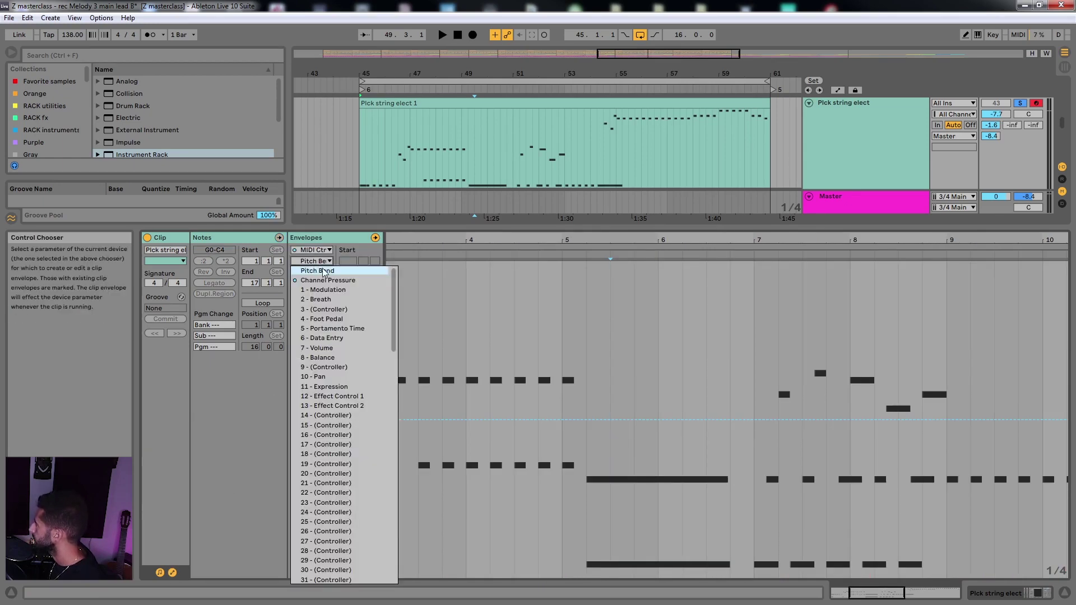
{"action": "left_click", "coordinate": [319, 271]}
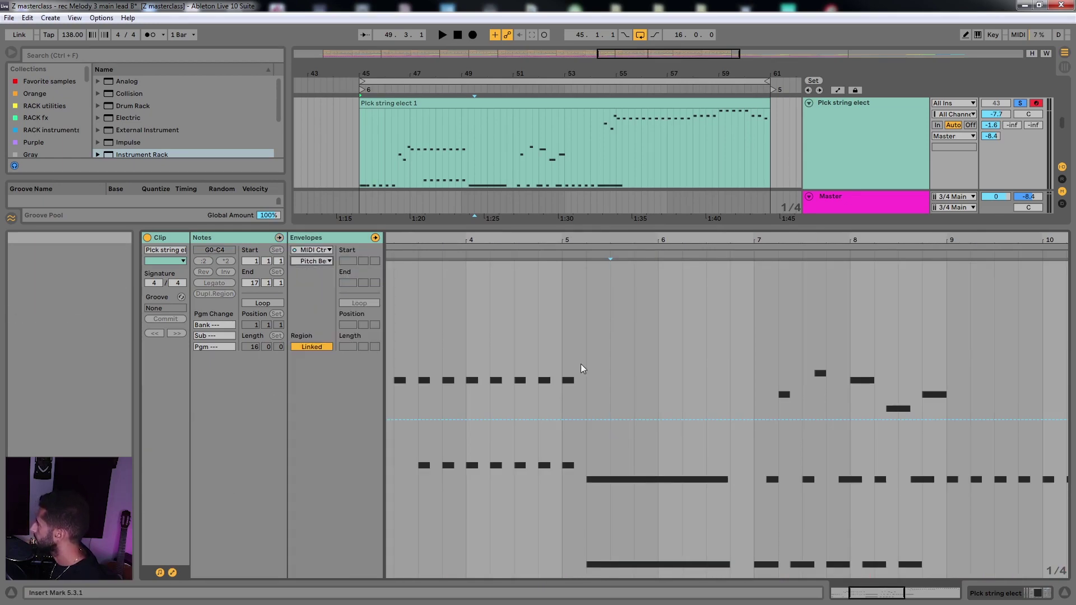
Draw a downward pitch bend ramp from 0 at 5.2 to bar 6, with an instant return to 0 there
{"action": "scroll", "coordinate": [625, 421], "scroll_direction": "up", "scroll_amount": 3}
{"action": "left_click_drag", "start_coordinate": [540, 403], "coordinate": [858, 408]}
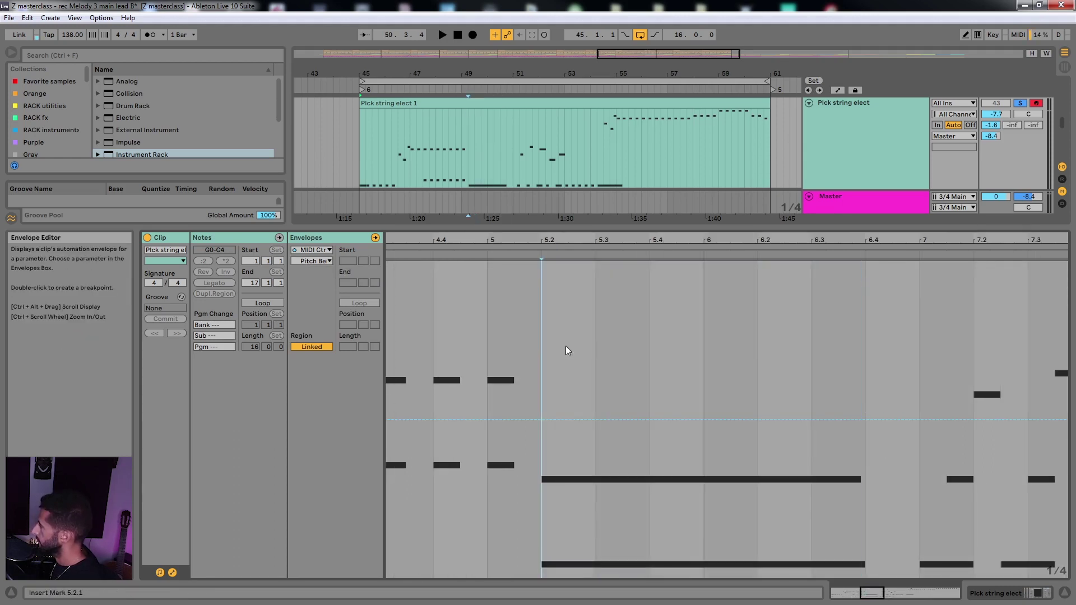
{"action": "left_click_drag", "start_coordinate": [567, 351], "coordinate": [703, 370]}
{"action": "mouse_move", "coordinate": [703, 274]}
{"action": "left_mouse_down"}
{"action": "mouse_move", "coordinate": [700, 552]}
{"action": "mouse_move", "coordinate": [701, 266]}
{"action": "mouse_move", "coordinate": [702, 437]}
{"action": "left_mouse_up"}
{"action": "key", "text": "space"}
{"action": "key", "text": "space"}
Listen to the pitch bend from 5.2 and lower the ramp's end breakpoint at bar 6 to the envelope's minimum
{"action": "left_click", "coordinate": [540, 312]}
{"action": "key", "text": "space"}
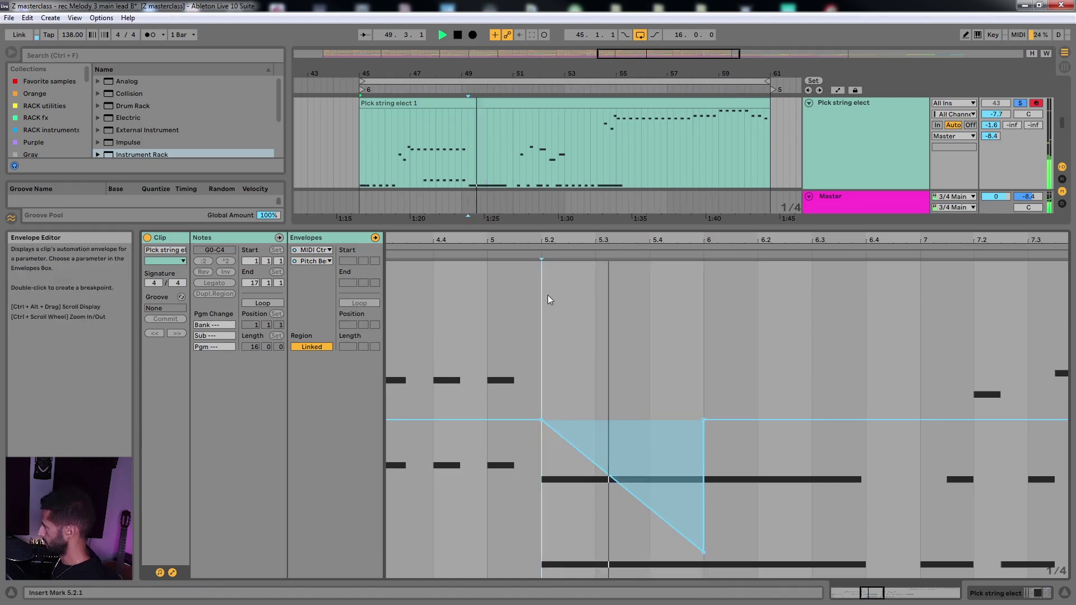
{"action": "key", "text": "space"}
{"action": "key", "text": "space"}
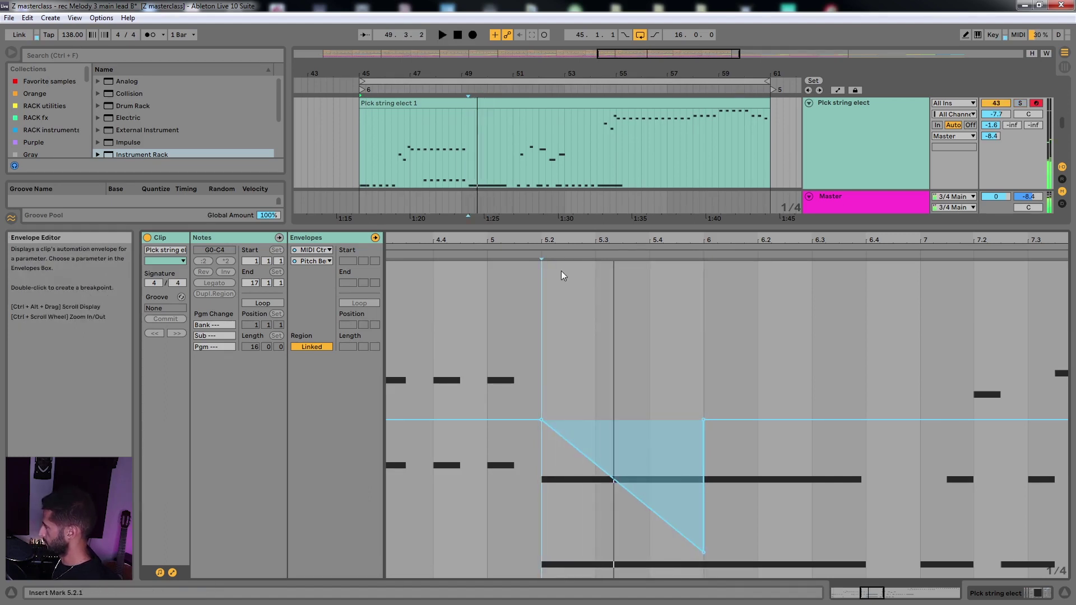
{"action": "key", "text": "space"}
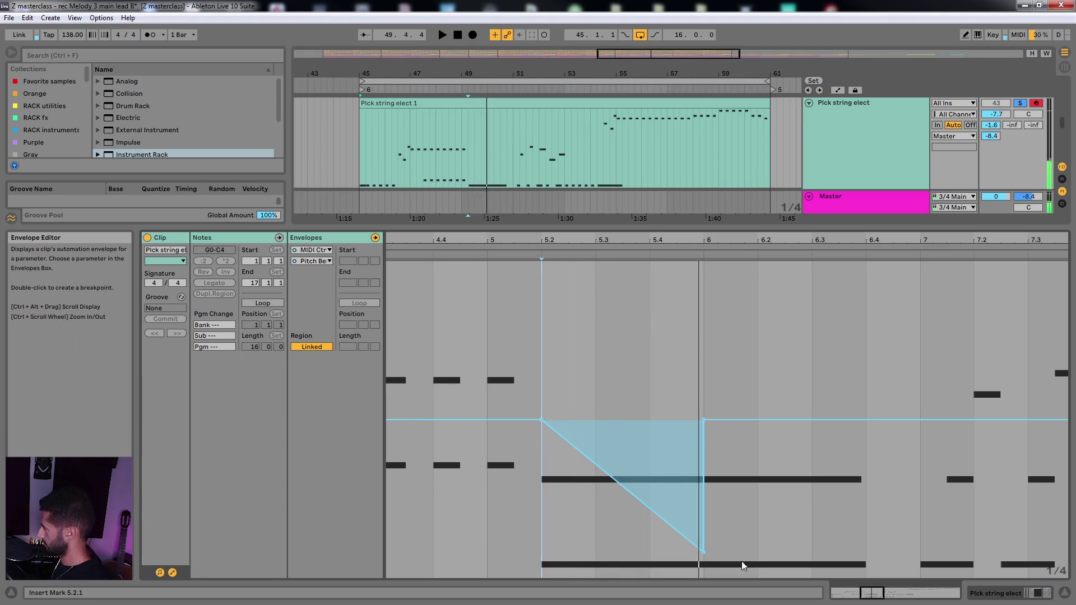
{"action": "left_click_drag", "start_coordinate": [703, 552], "coordinate": [703, 573]}
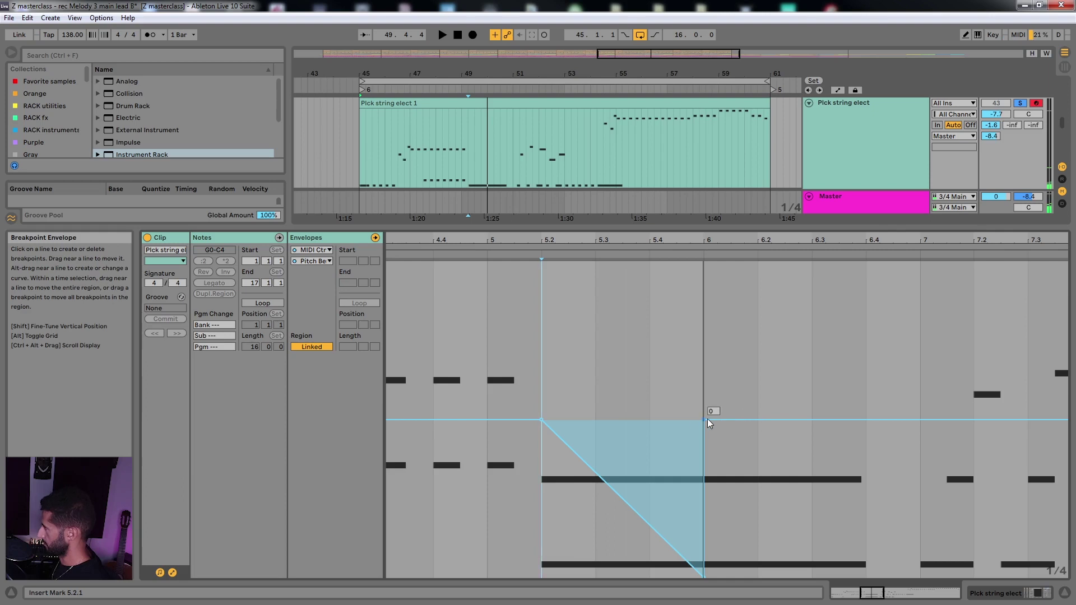
Move the pitch bend's return to 0 to bar 7, hold the minimum from bar 6 until there, and play it
{"action": "left_click_drag", "start_coordinate": [703, 420], "coordinate": [919, 432]}
{"action": "key", "text": "ctrl+z"}
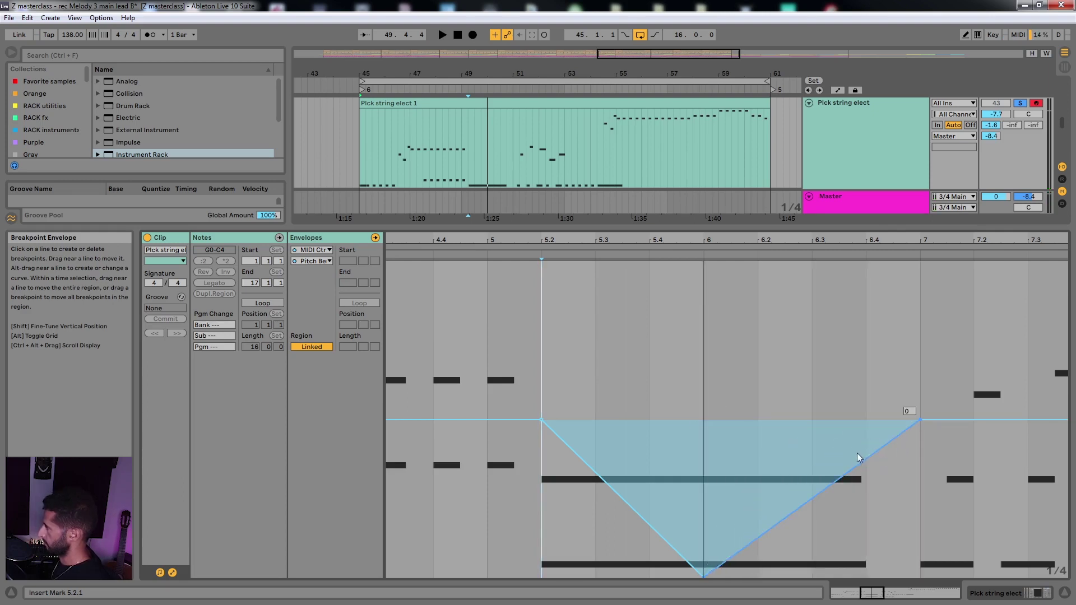
{"action": "left_click_drag", "start_coordinate": [859, 465], "coordinate": [919, 577]}
{"action": "key", "text": "space"}
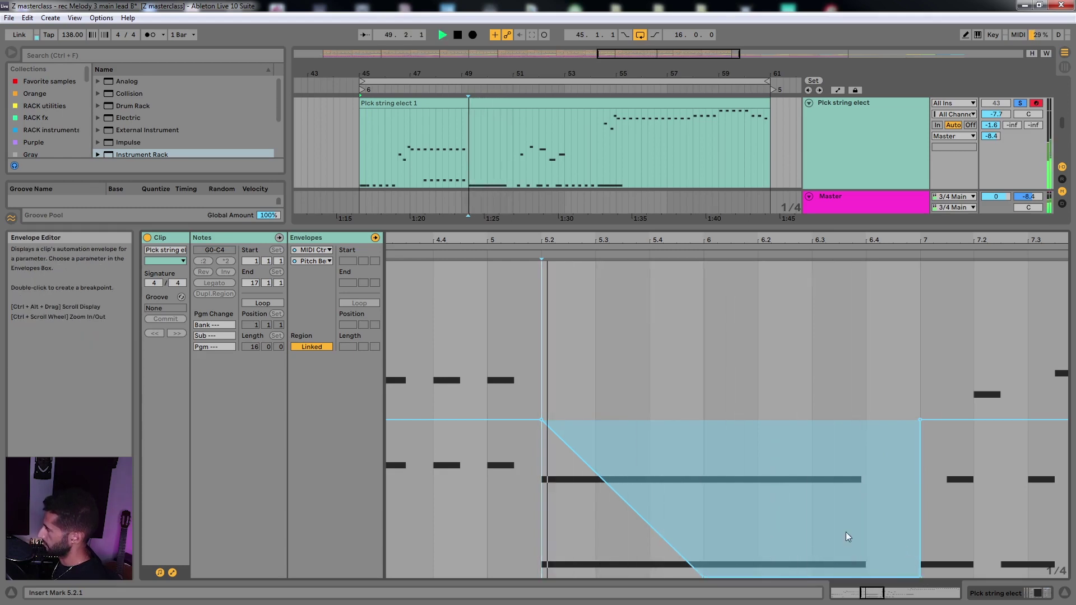
Clear the pitch bend envelope from 5.2.1 to 7.2.1, listen to the plain notes, and undo the deletion
{"action": "left_click_drag", "start_coordinate": [539, 487], "coordinate": [974, 487]}
{"action": "key", "text": "Delete"}
{"action": "key", "text": "space"}
{"action": "key", "text": "space"}
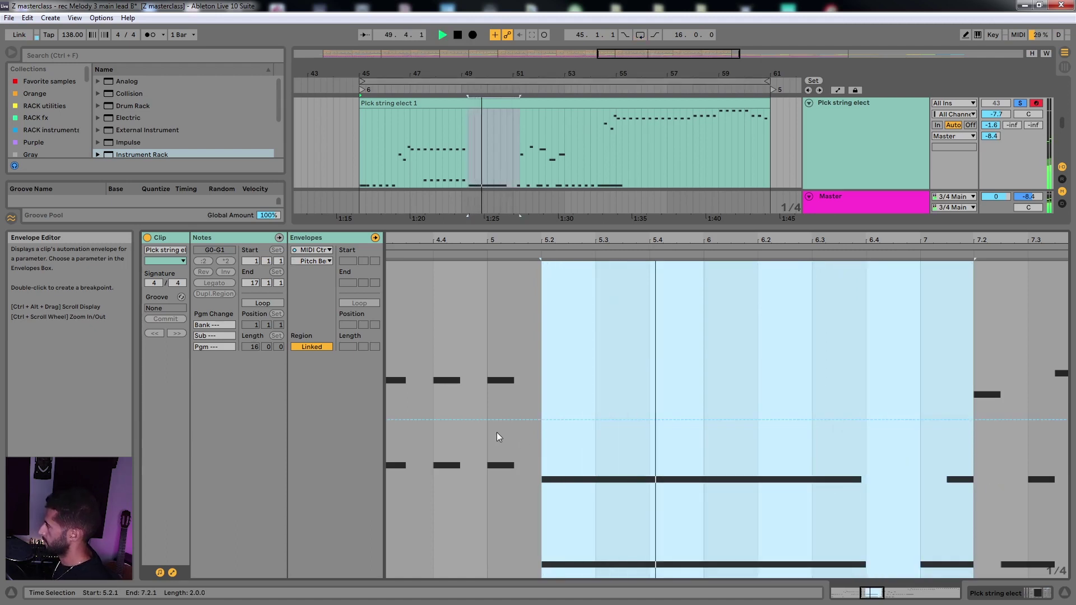
{"action": "key", "text": "ctrl+z"}
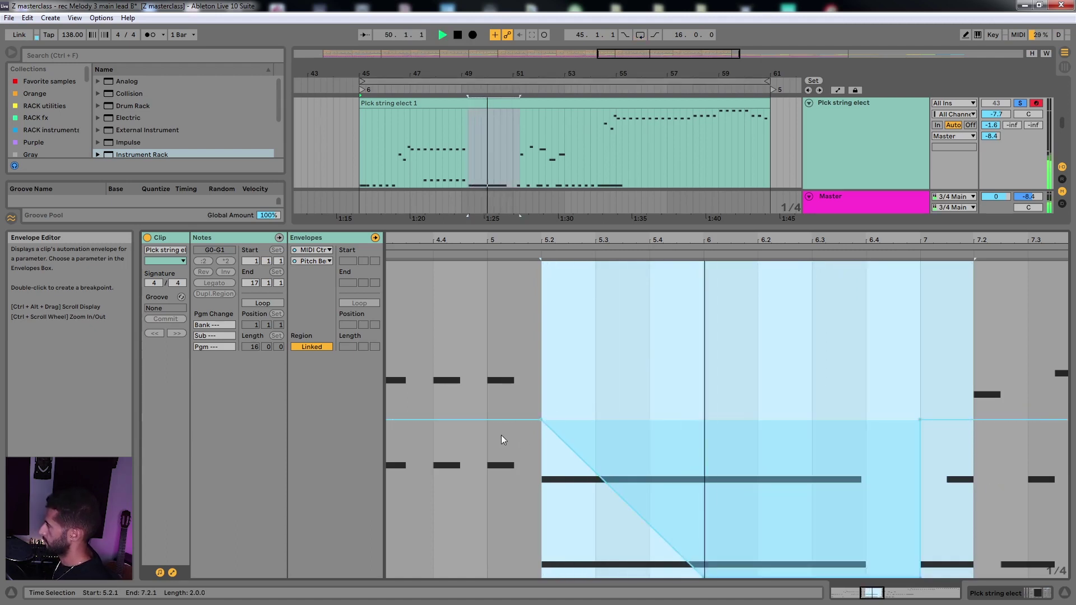
Redo the pitch bend deletion, play the unbent passage from 5.1.3, and undo the deletion again
{"action": "left_click", "coordinate": [433, 478]}
{"action": "key", "text": "ctrl+y"}
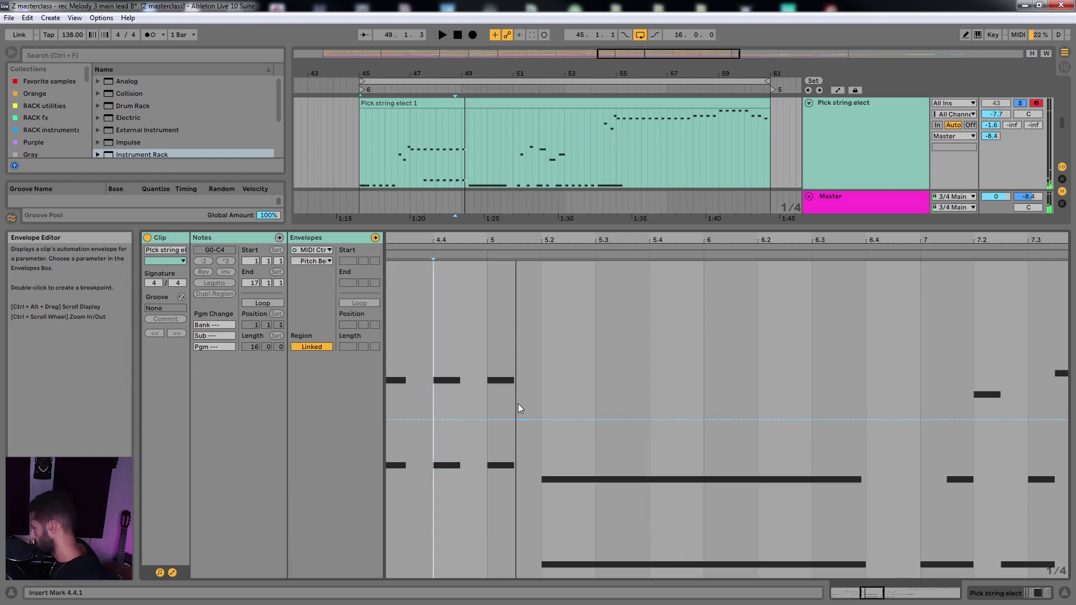
{"action": "left_click", "coordinate": [505, 428]}
{"action": "key", "text": "space"}
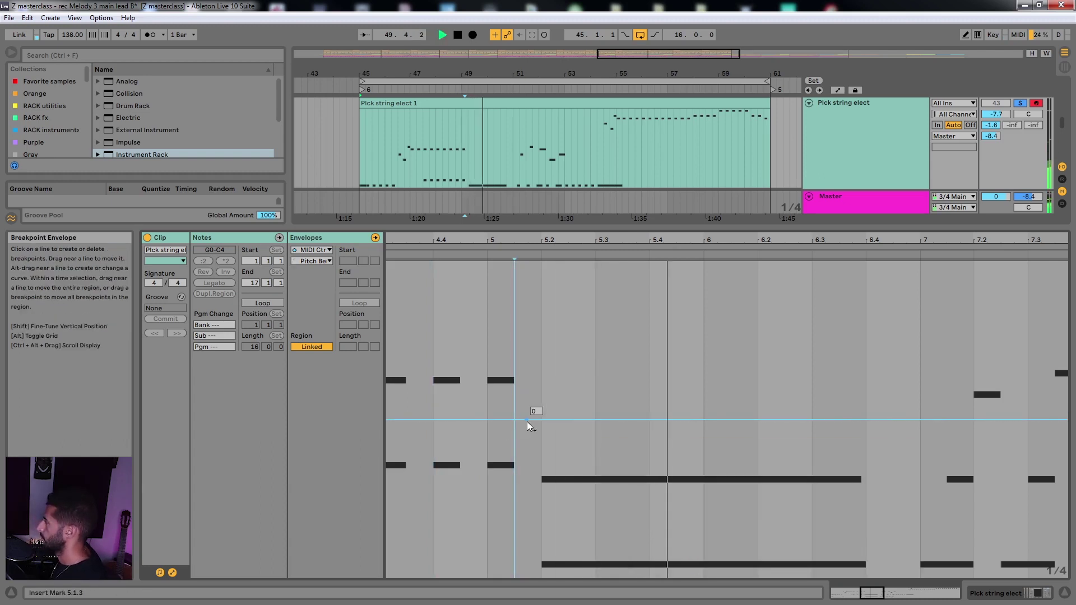
{"action": "left_click", "coordinate": [537, 442]}
{"action": "key", "text": "ctrl+z"}
Play the bent passage from 5.2.1 several times to judge the pitch bend
{"action": "key", "text": "space"}
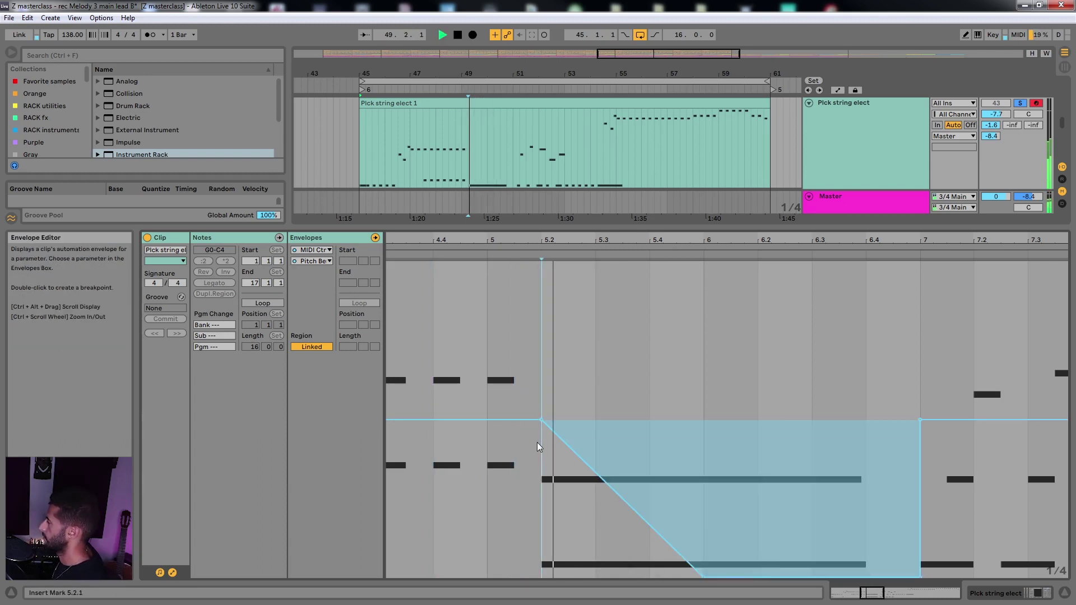
{"action": "key", "text": "space"}
{"action": "key", "text": "space"}
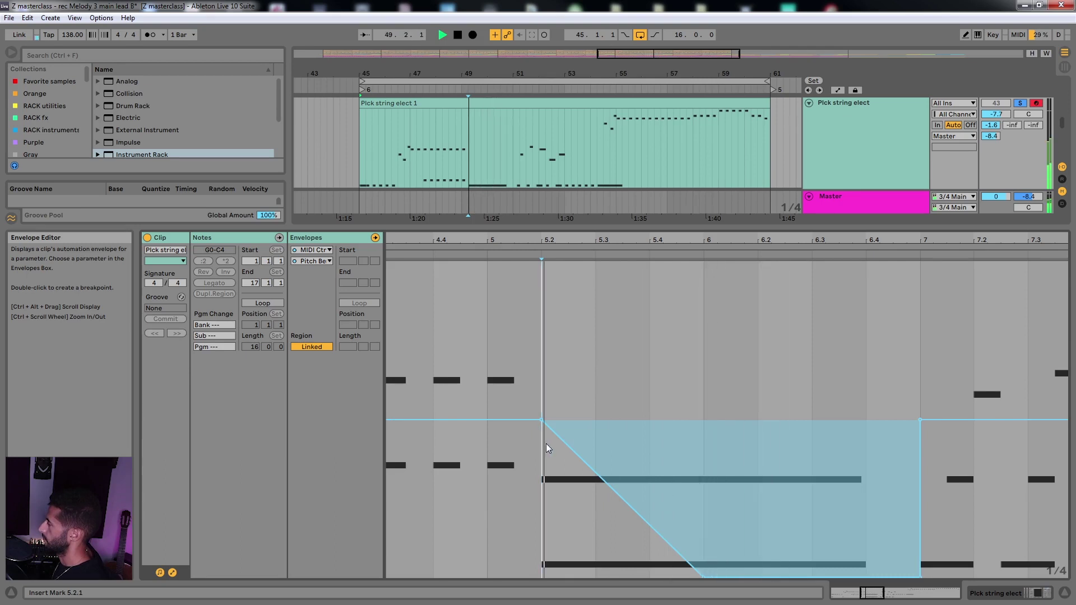
{"action": "key", "text": "space"}
Return to the clip's notes and check the long G0 and G1 notes at 5.2.1 individually while listening
{"action": "left_click", "coordinate": [238, 242]}
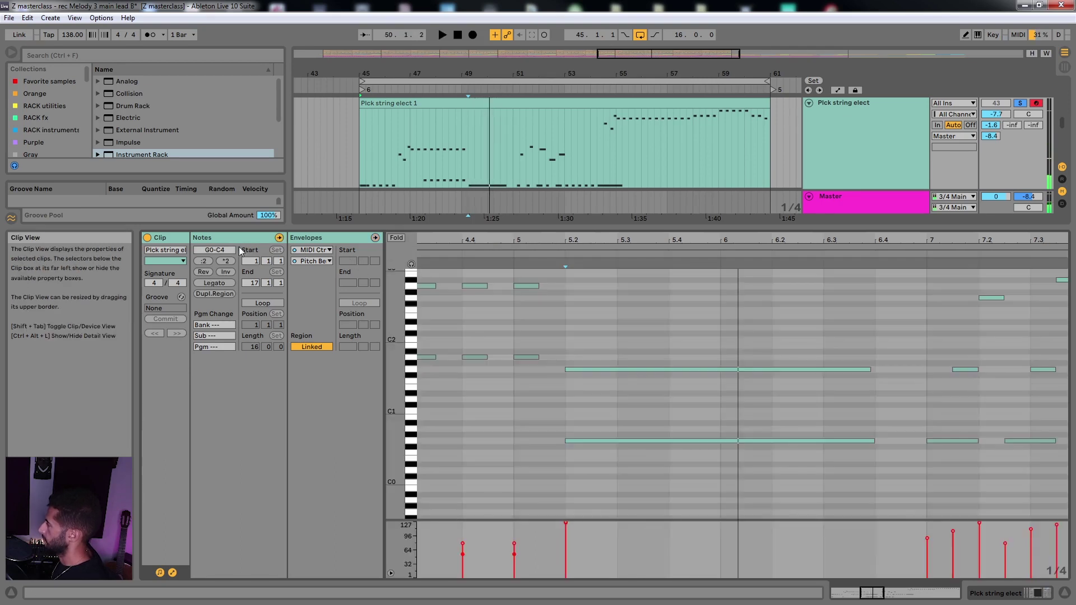
{"action": "key", "text": "plus"}
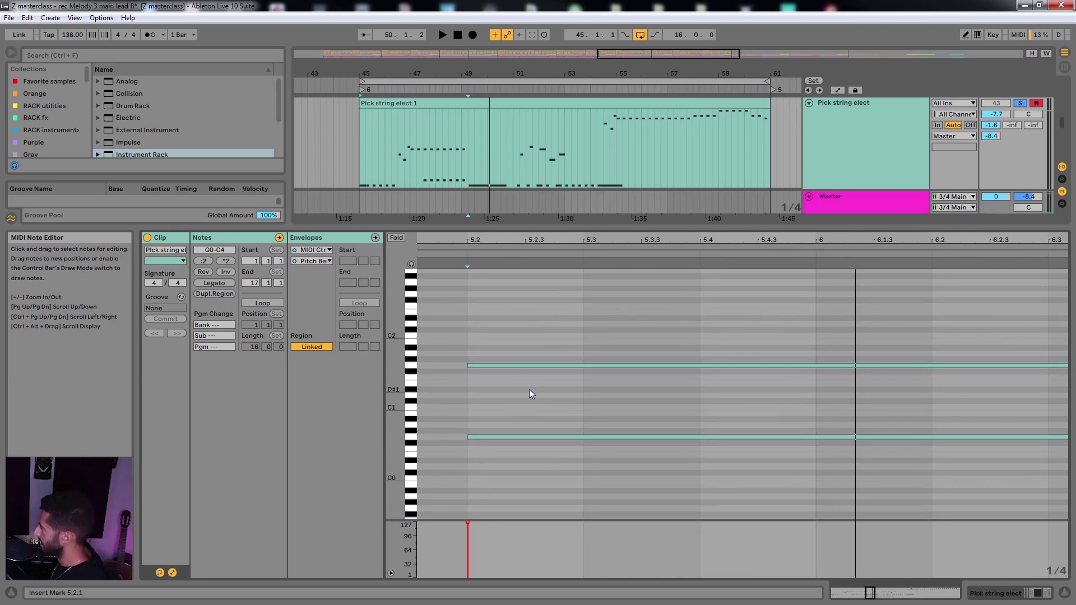
{"action": "key", "text": "minus"}
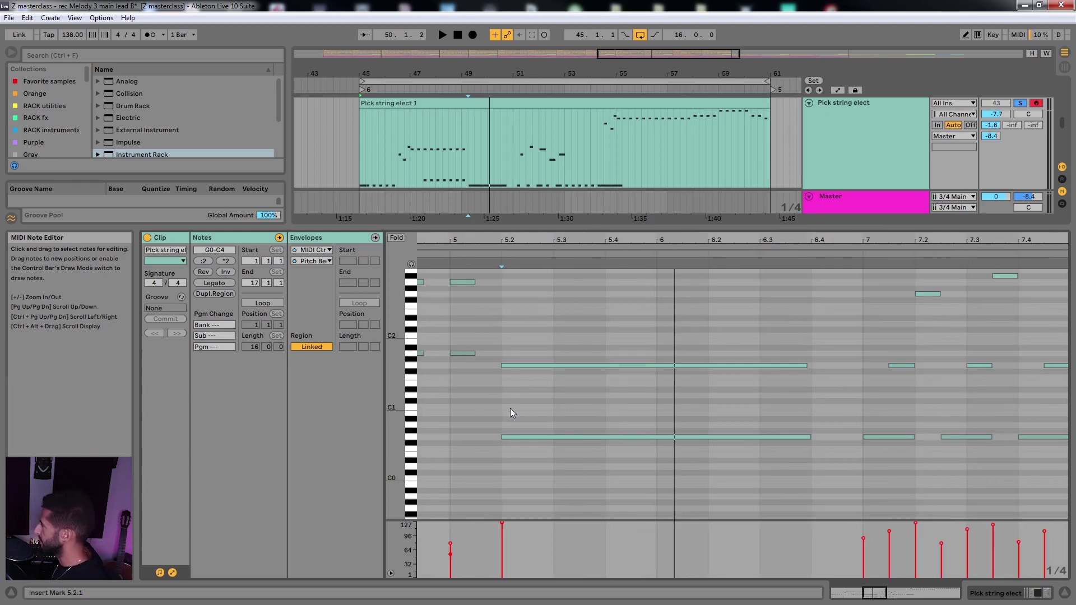
{"action": "scroll", "coordinate": [509, 408], "scroll_direction": "up", "scroll_amount": 1}
{"action": "scroll", "coordinate": [509, 398], "scroll_direction": "up", "scroll_amount": 2}
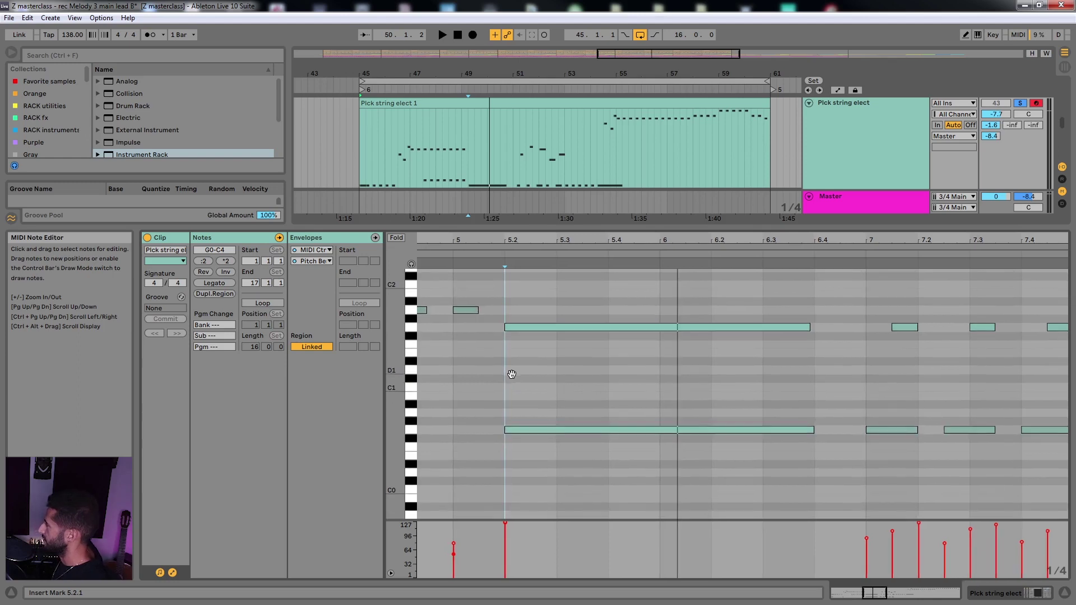
{"action": "key", "text": "plus"}
{"action": "key", "text": "space"}
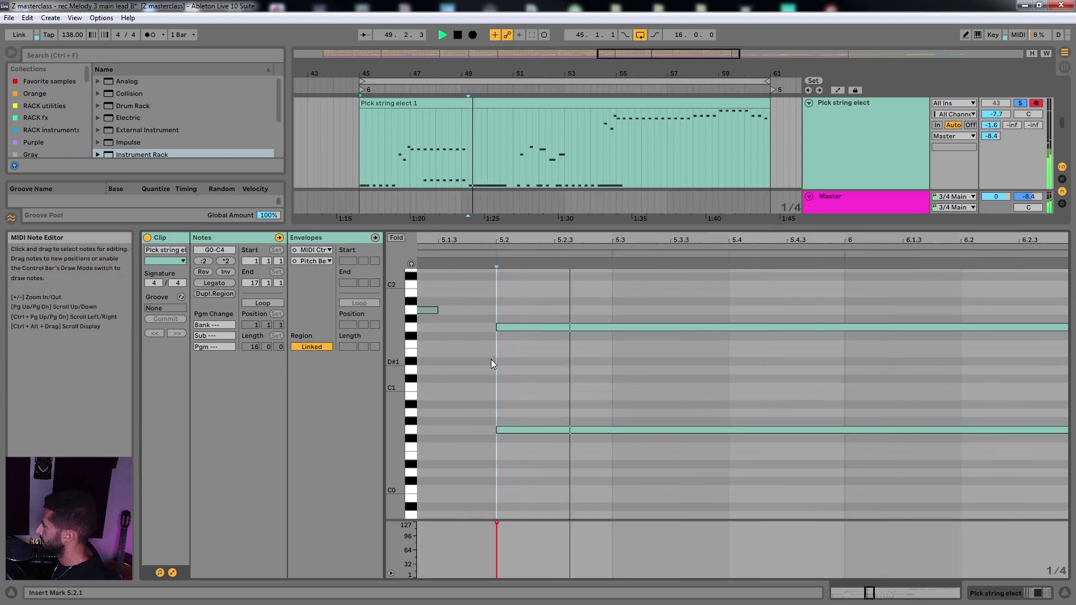
{"action": "left_click", "coordinate": [499, 430]}
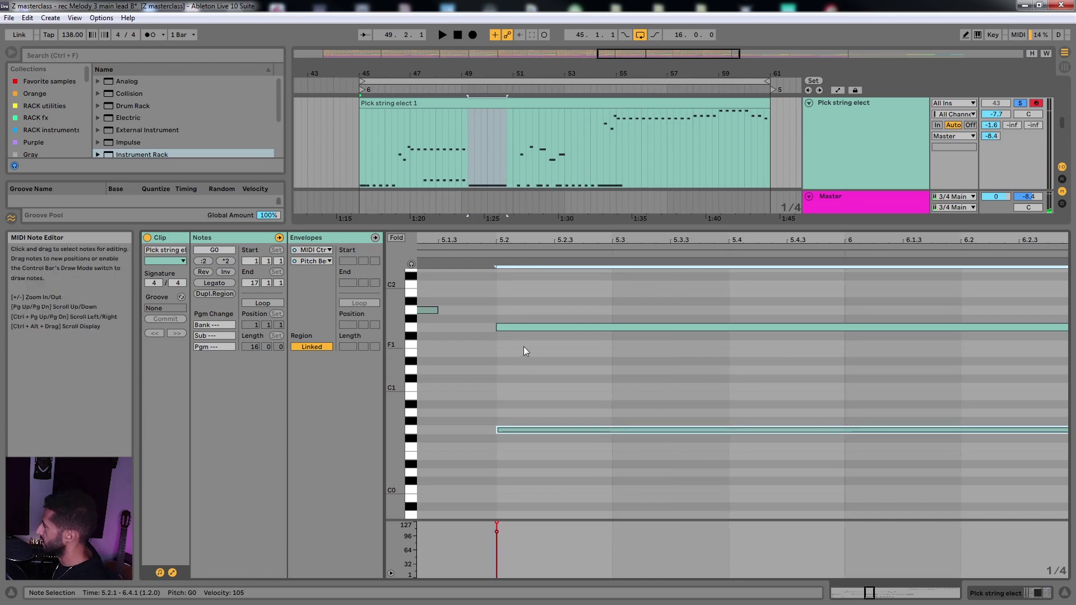
{"action": "left_click", "coordinate": [546, 326]}
{"action": "key", "text": "space"}
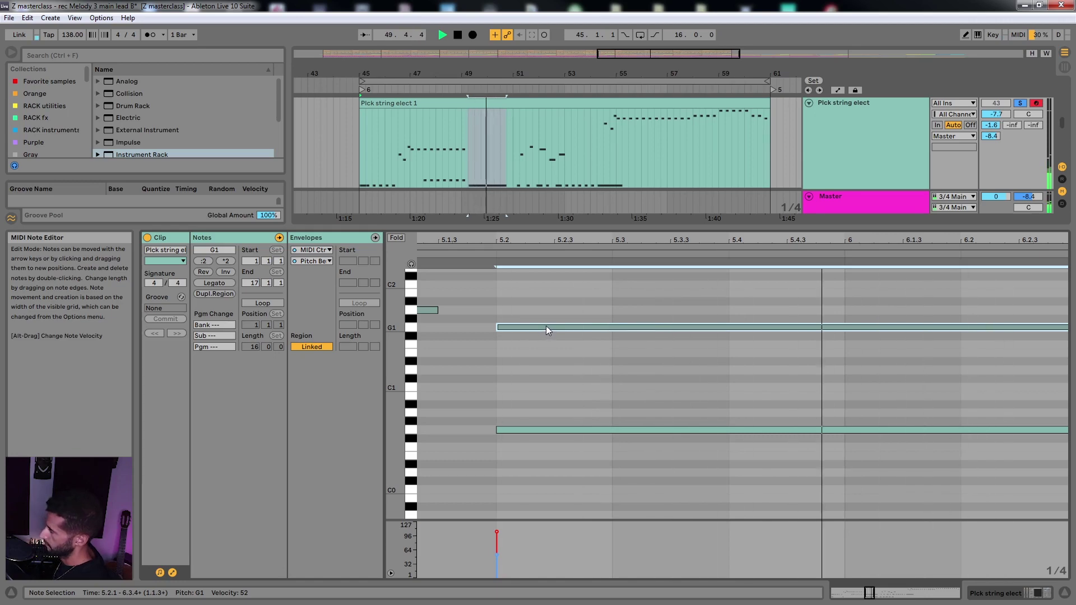
Switch from the clip's notes to the device chain, stop playback and duplicate the Pick string elect track
{"action": "key", "text": "ctrl+l"}
{"action": "key", "text": "shift+Tab"}
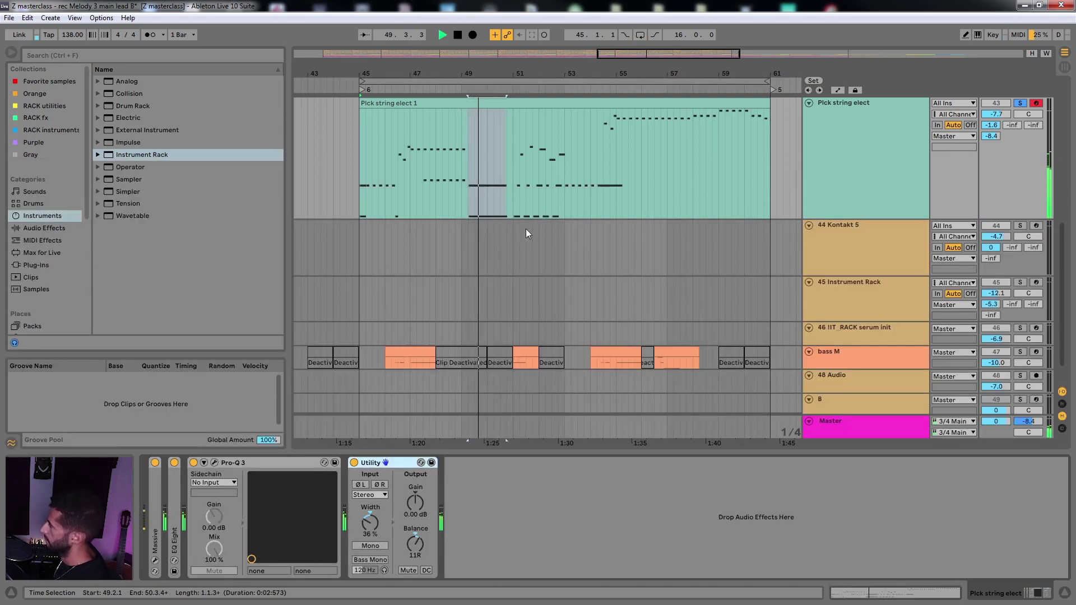
{"action": "key", "text": "space"}
{"action": "left_click", "coordinate": [834, 168]}
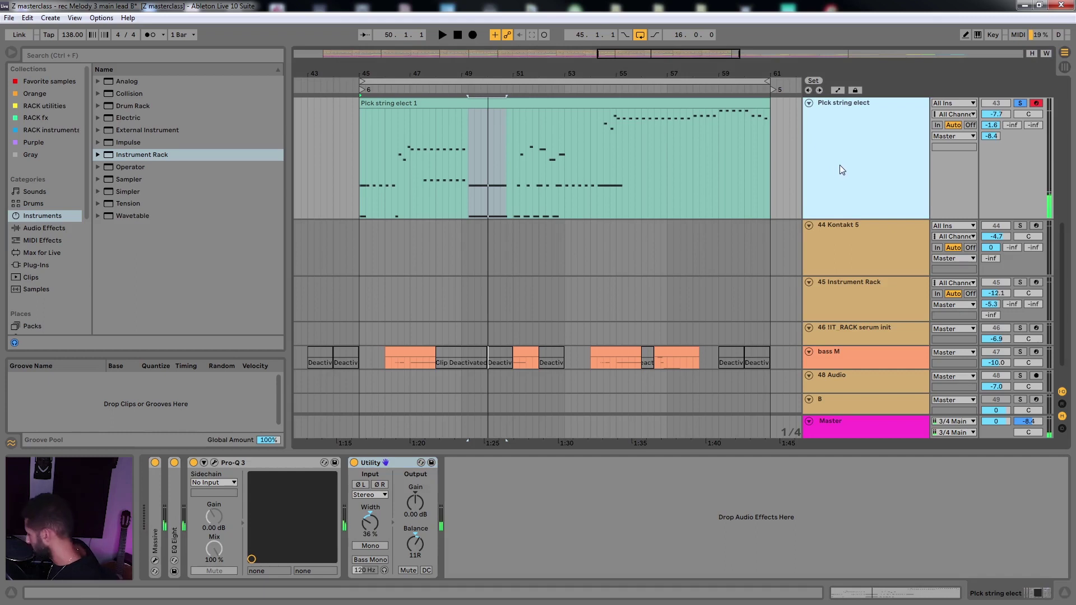
{"action": "key", "text": "ctrl+d"}
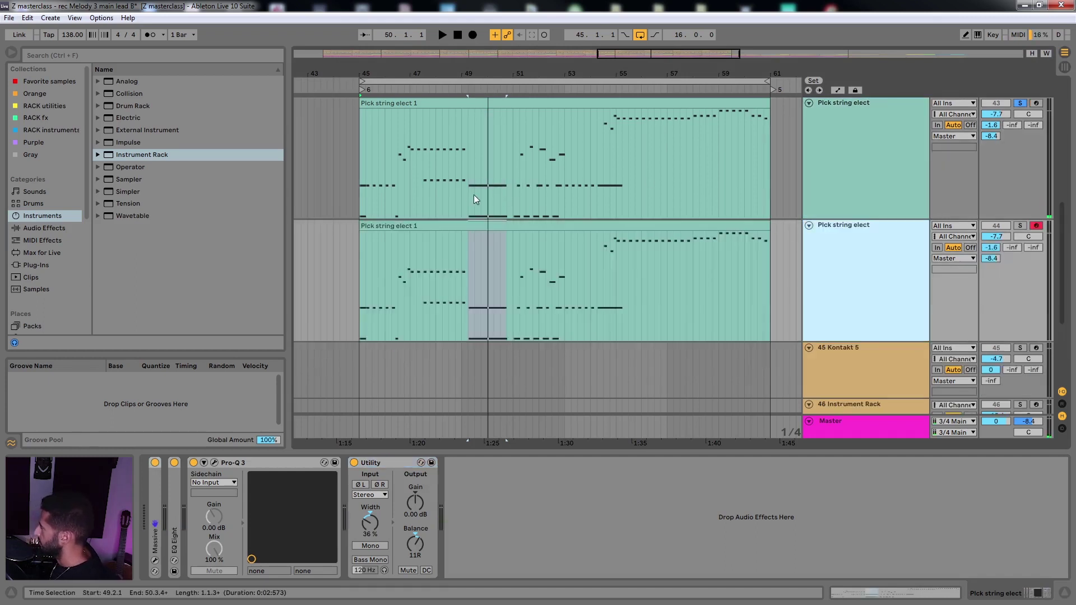
Delete the 49.2.1 to 51.1.1 section from the clip on the original Pick string elect track
{"action": "scroll", "coordinate": [457, 213], "scroll_direction": "up", "scroll_amount": 2, "text": "ctrl"}
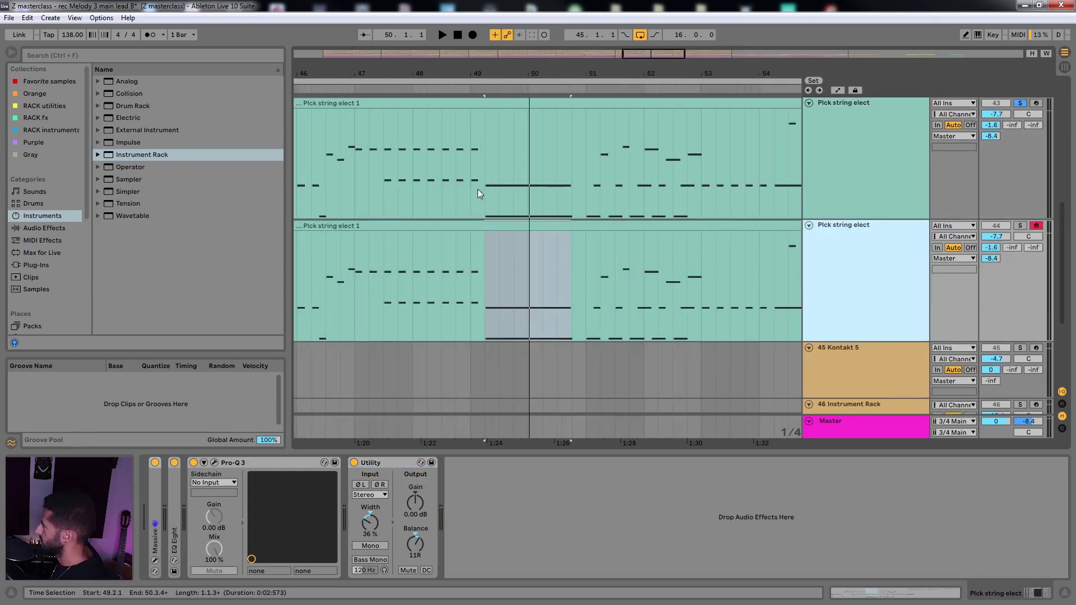
{"action": "left_click_drag", "start_coordinate": [479, 192], "coordinate": [586, 196]}
{"action": "key", "text": "Delete"}
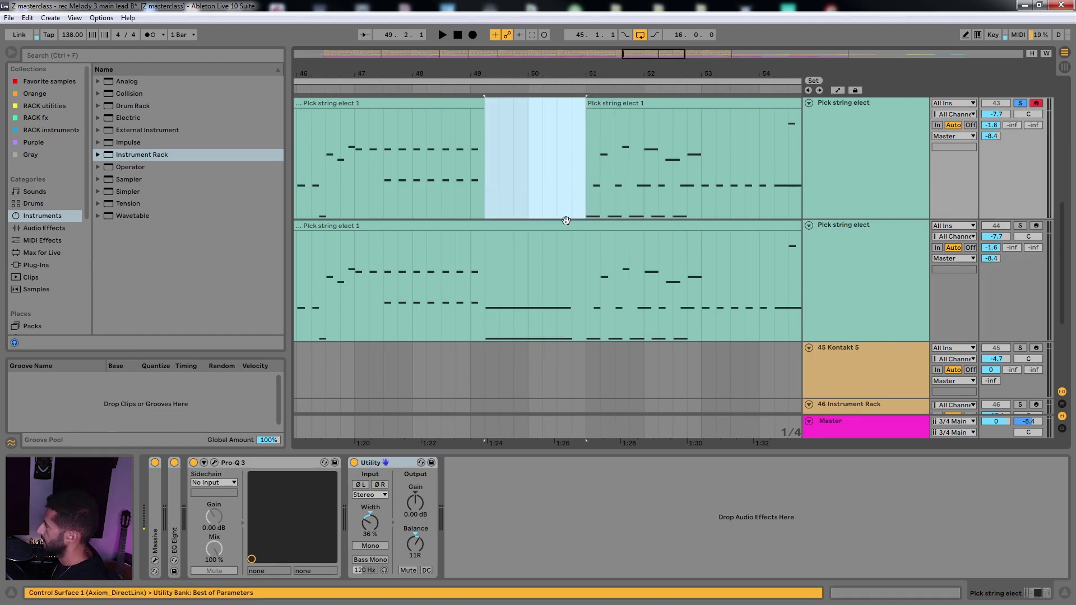
Trim the duplicate track's clip to only the section from 49.2.1 to 51.1.1, solo the track and listen to it
{"action": "left_click", "coordinate": [585, 249]}
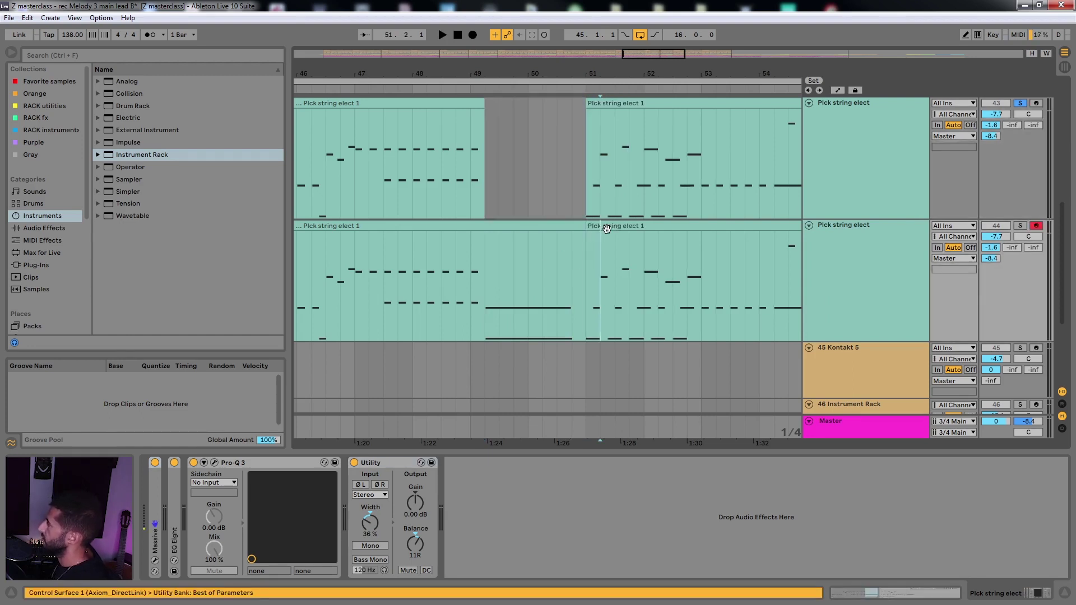
{"action": "key", "text": "ctrl+e"}
{"action": "key", "text": "Delete"}
{"action": "left_click", "coordinate": [486, 254]}
{"action": "key", "text": "ctrl+e"}
{"action": "left_click", "coordinate": [472, 230]}
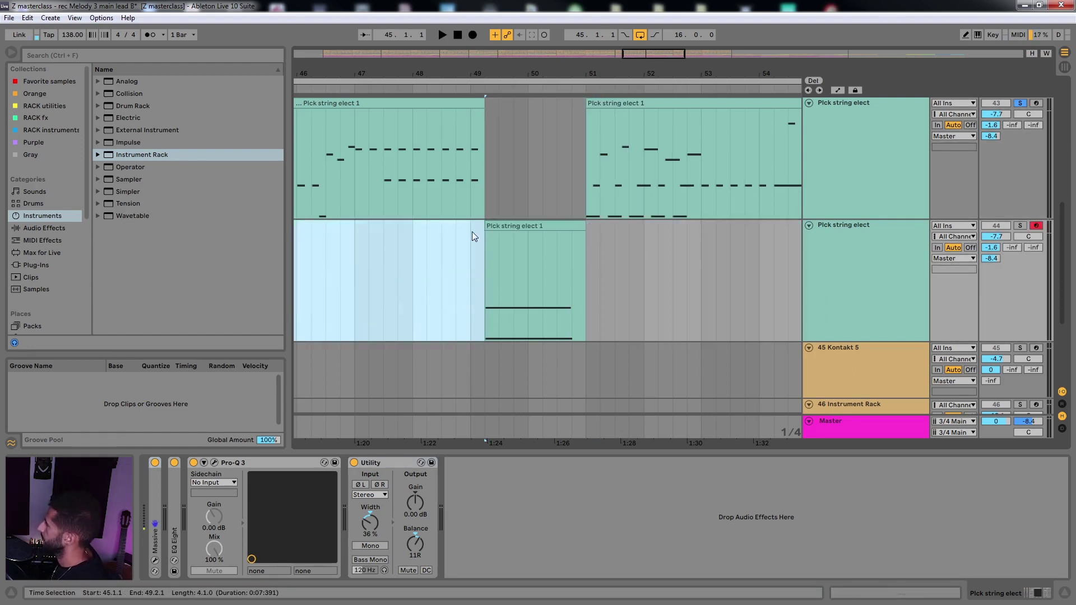
{"action": "key", "text": "Delete"}
{"action": "key", "text": "space"}
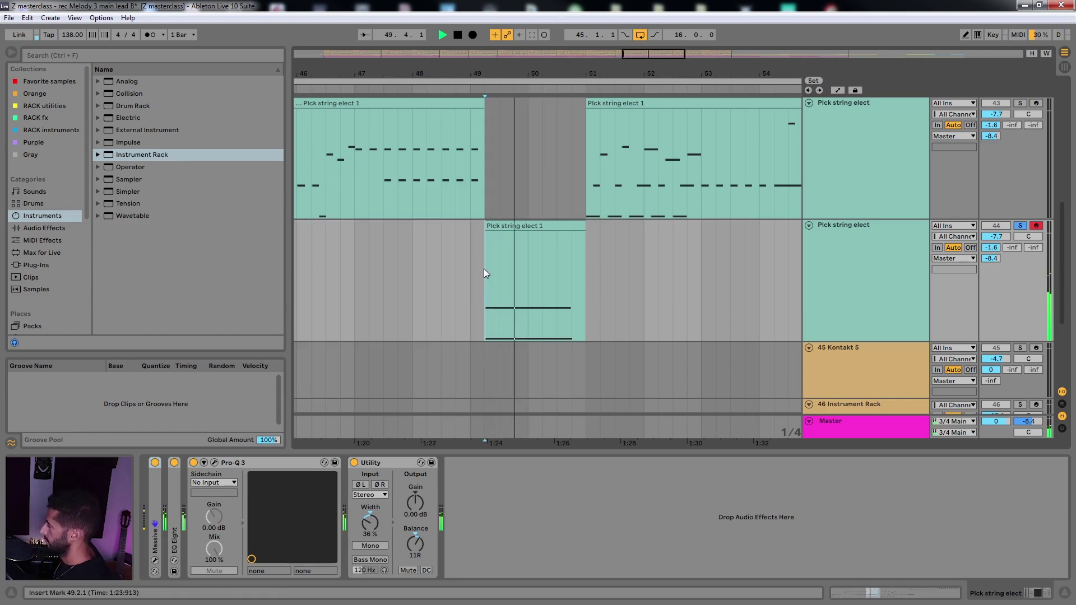
{"action": "key", "text": "space"}
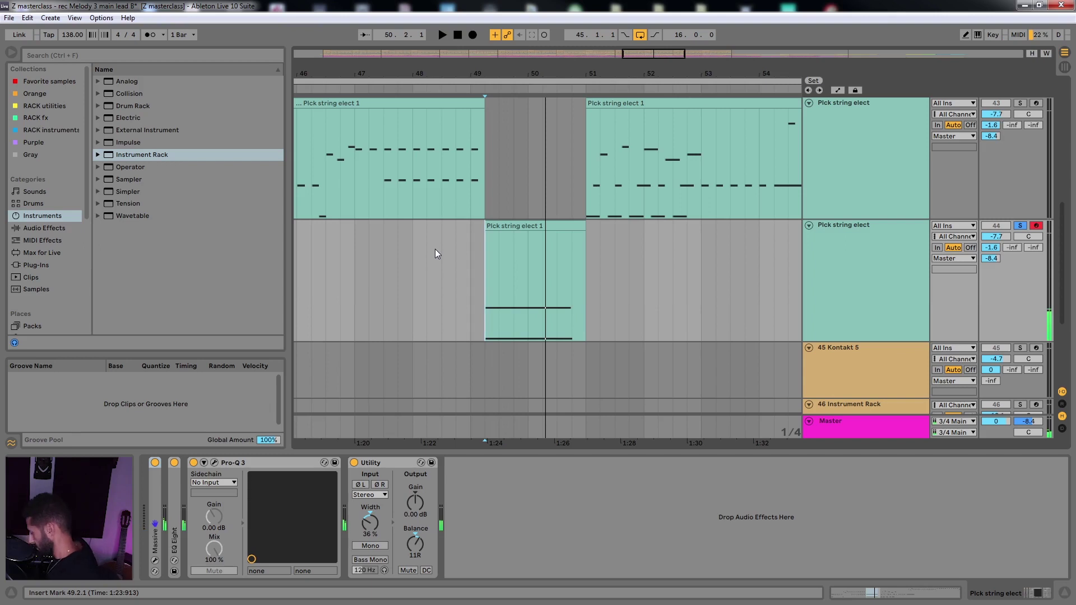
Search the browser for "ott", add OTT.adv to the duplicate track and listen to the result
{"action": "key", "text": "ctrl+f"}
{"action": "type", "text": "ott"}
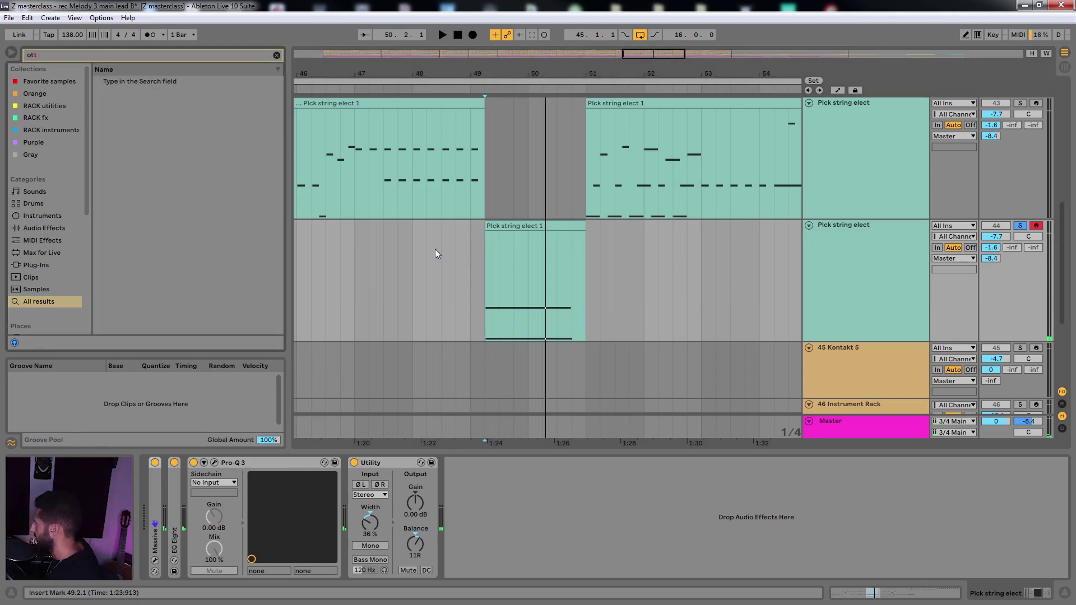
{"action": "key", "text": "Down"}
{"action": "key", "text": "Down"}
{"action": "key", "text": "Down"}
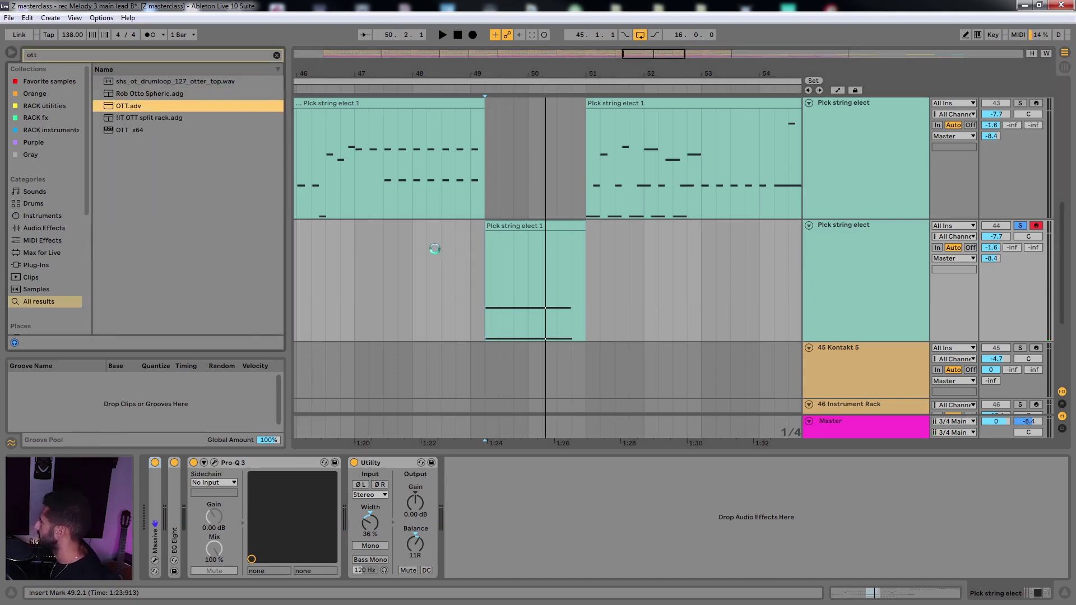
{"action": "key", "text": "space"}
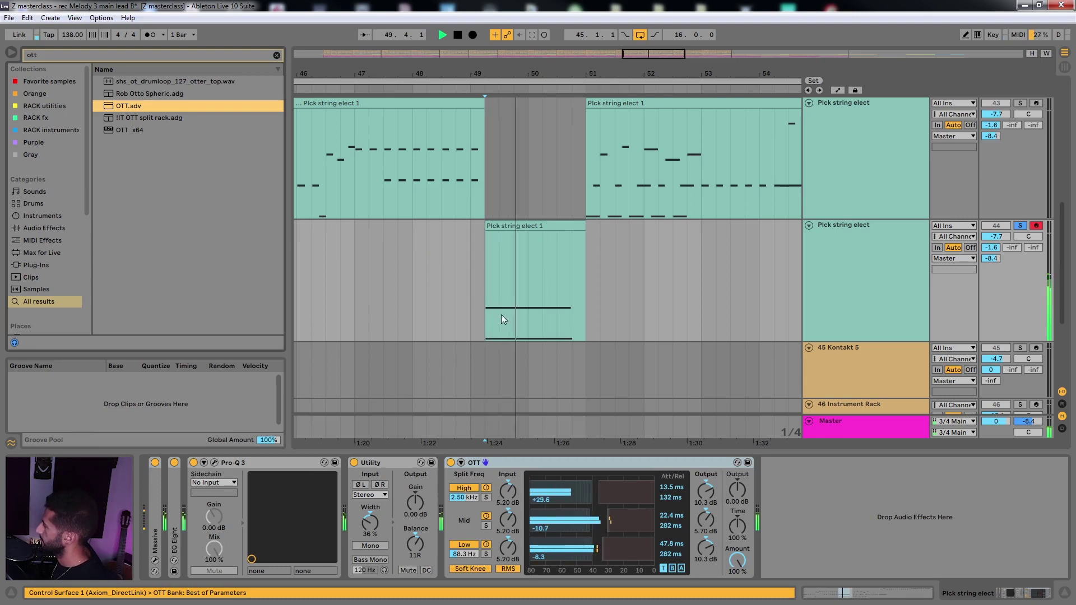
{"action": "key", "text": "space"}
Reduce OTT's high-band upward compression by lowering its below threshold, playing repeatedly from 49.2.1 to judge the sound
{"action": "left_click", "coordinate": [492, 294]}
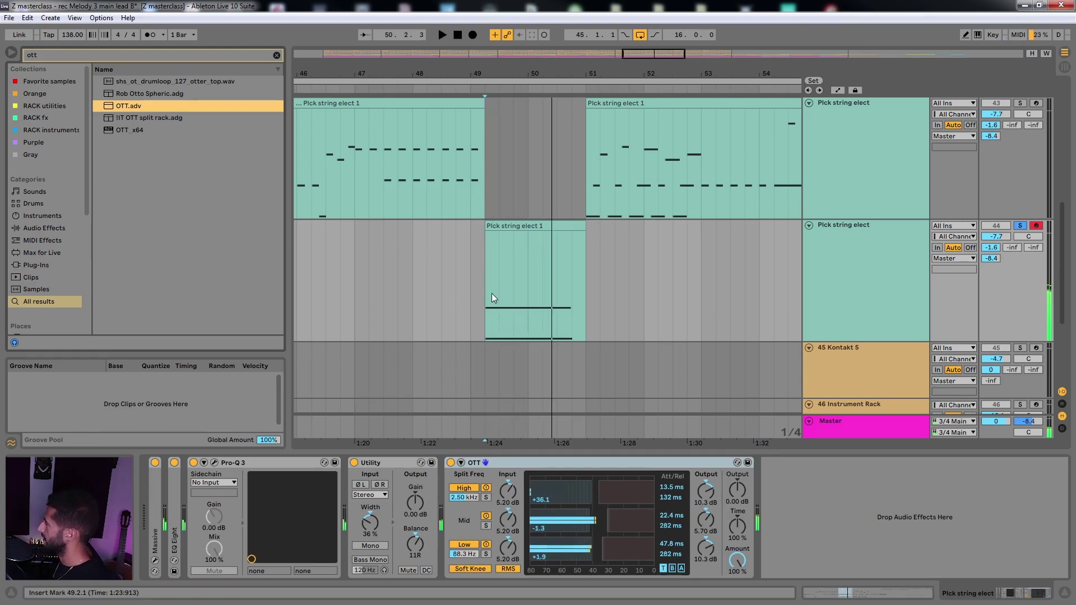
{"action": "key", "text": "space"}
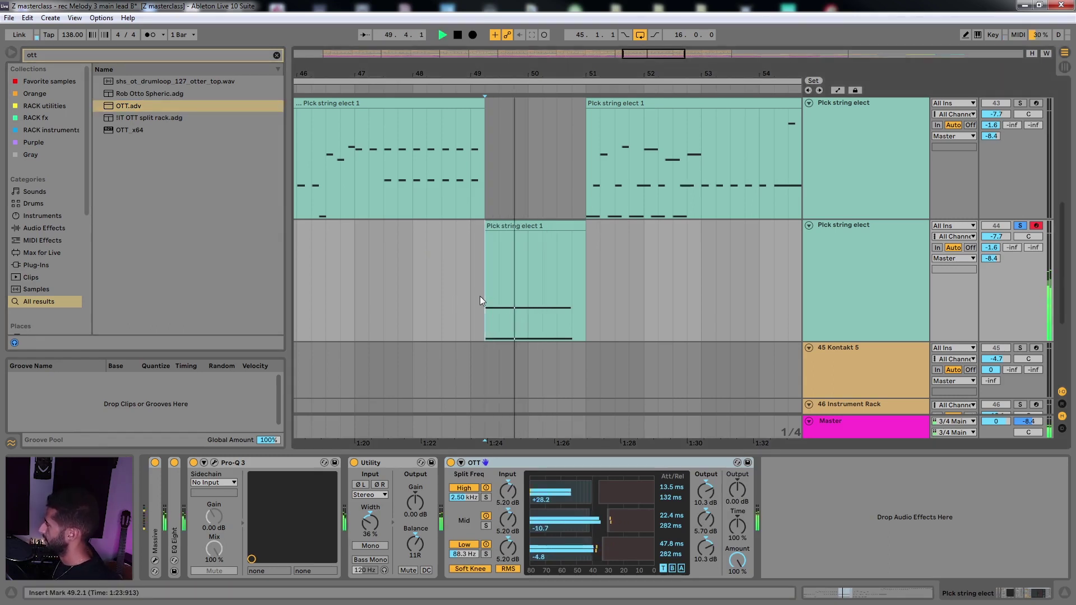
{"action": "key", "text": "space"}
{"action": "key", "text": "space"}
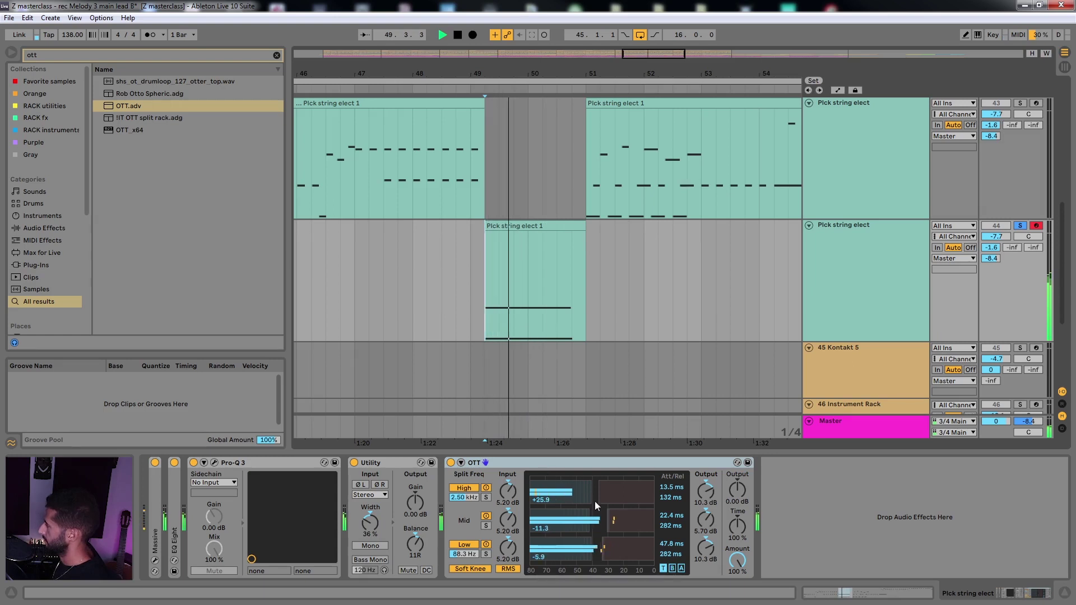
{"action": "key", "text": "space"}
{"action": "key", "text": "space"}
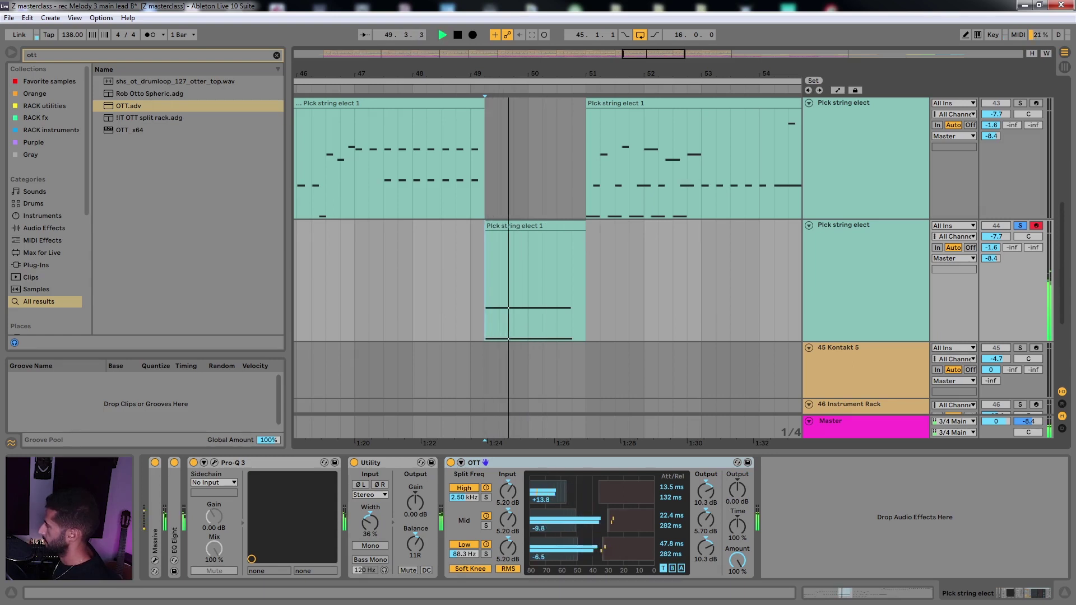
{"action": "key", "text": "space"}
{"action": "key", "text": "space"}
{"action": "key", "text": "space"}
{"action": "key", "text": "space"}
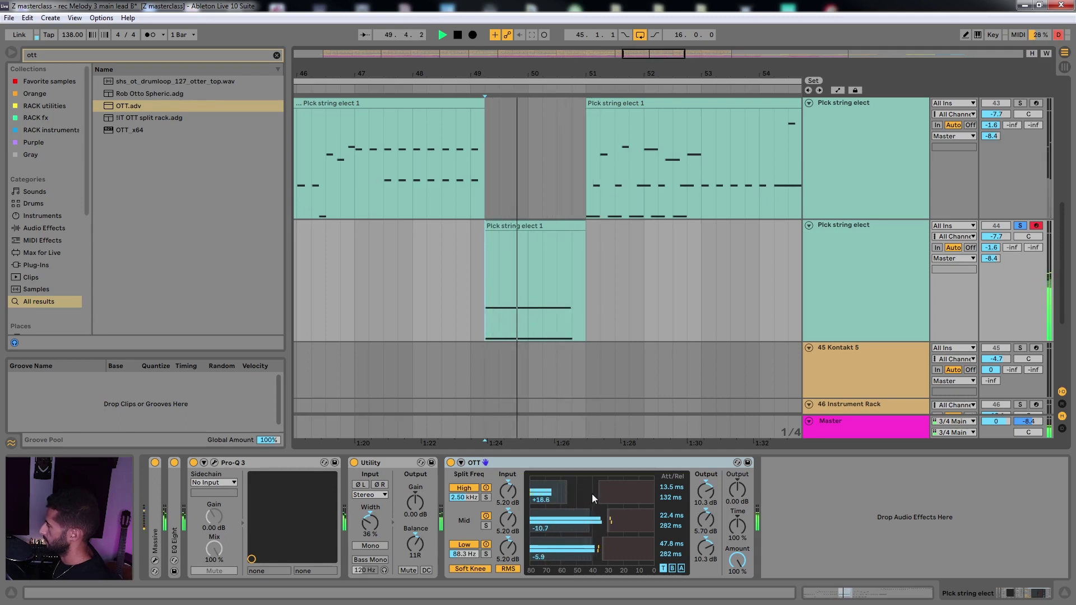
{"action": "key", "text": "space"}
Search the browser for "amp", add the Amp effect after OTT and play from 49.2.1
{"action": "key", "text": "ctrl+f"}
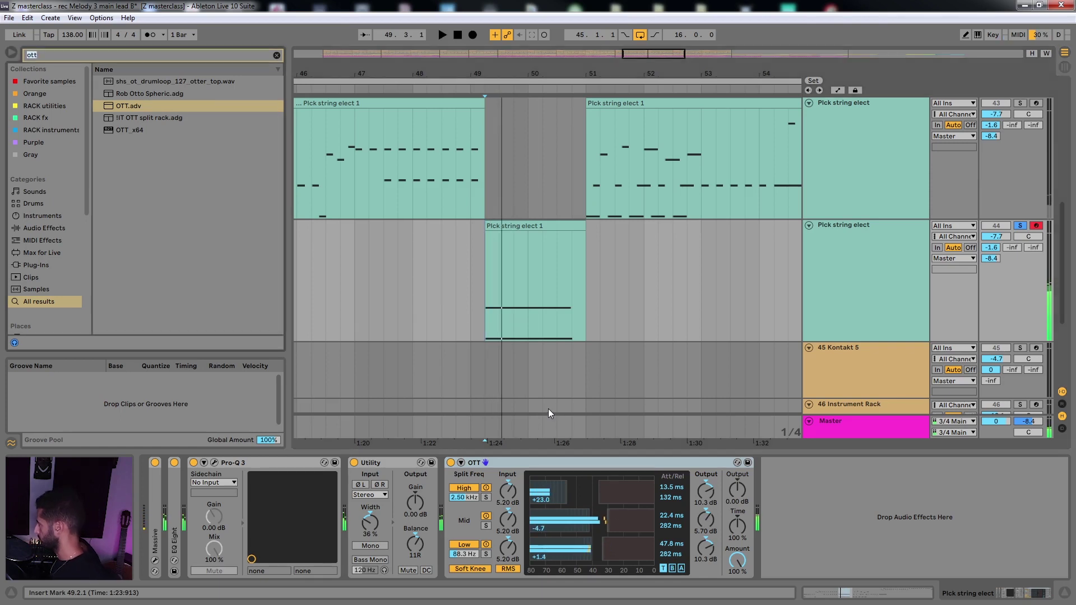
{"action": "type", "text": "amp"}
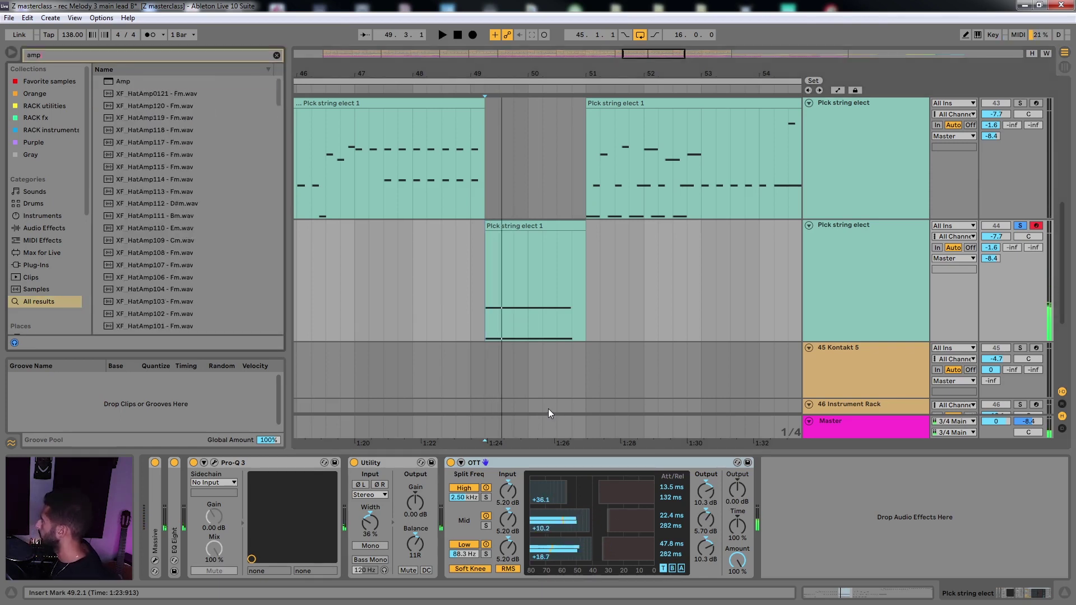
{"action": "key", "text": "space"}
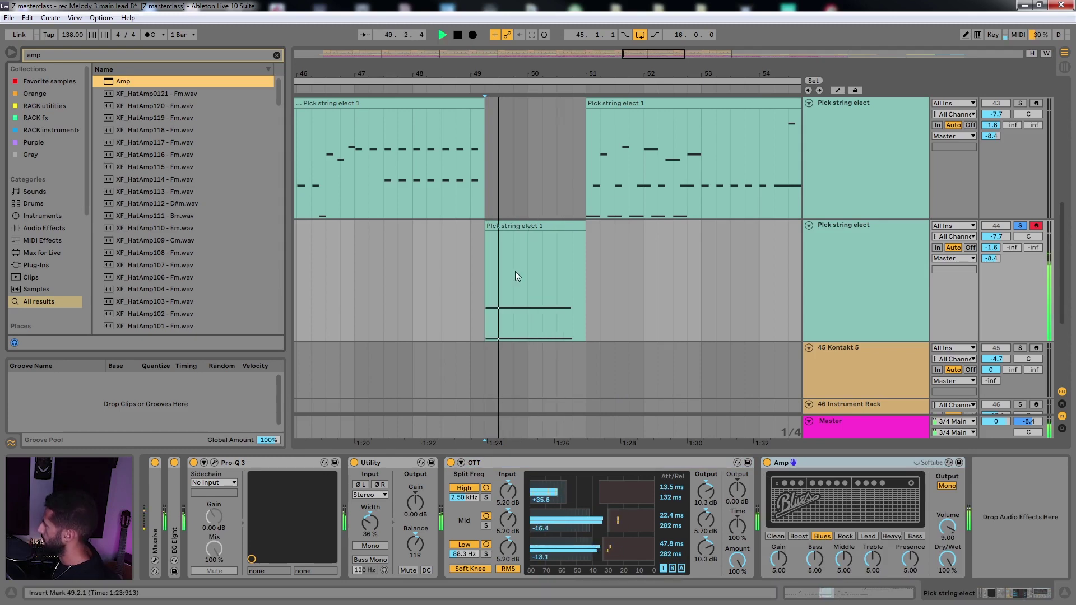
Open the duplicate track's clip notes, deactivate the long G1 note and play the section from 49.2.1
{"action": "key", "text": "space"}
{"action": "double_click", "coordinate": [537, 231]}
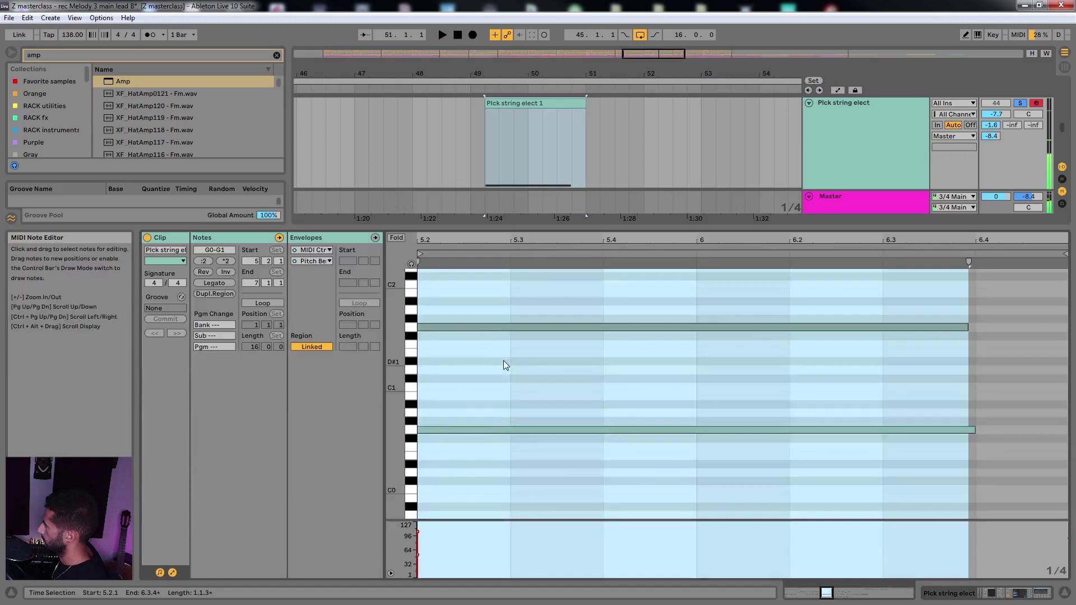
{"action": "left_click", "coordinate": [518, 297]}
{"action": "left_click_drag", "start_coordinate": [458, 305], "coordinate": [441, 373]}
{"action": "key", "text": "0"}
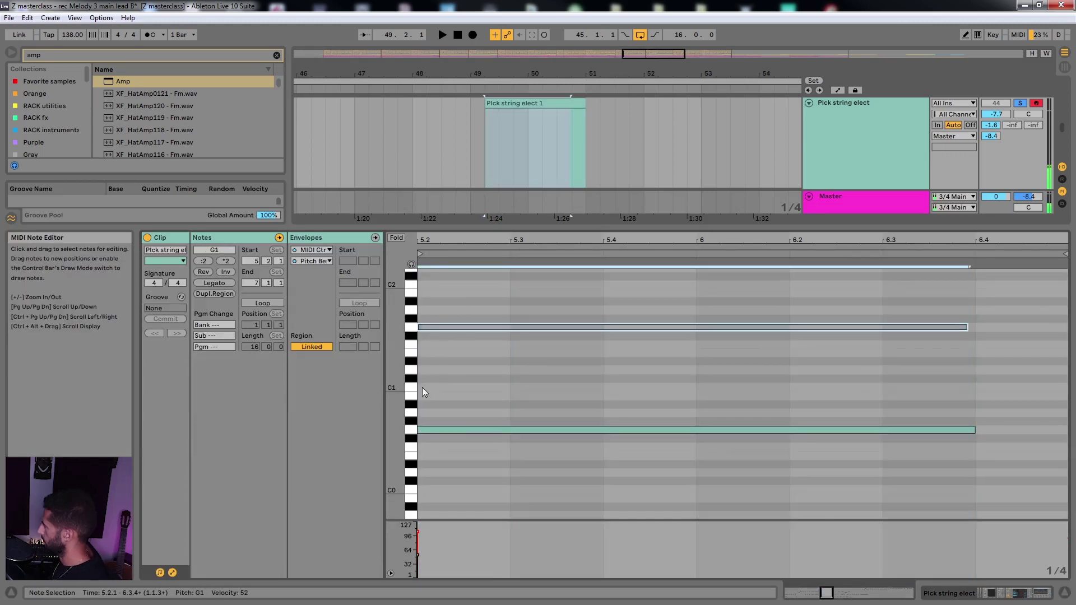
{"action": "left_click", "coordinate": [421, 387]}
{"action": "key", "text": "space"}
Try a velocity of 81 on the long G0 note during playback, and return it to 106
{"action": "left_click", "coordinate": [450, 429]}
{"action": "key", "text": "space"}
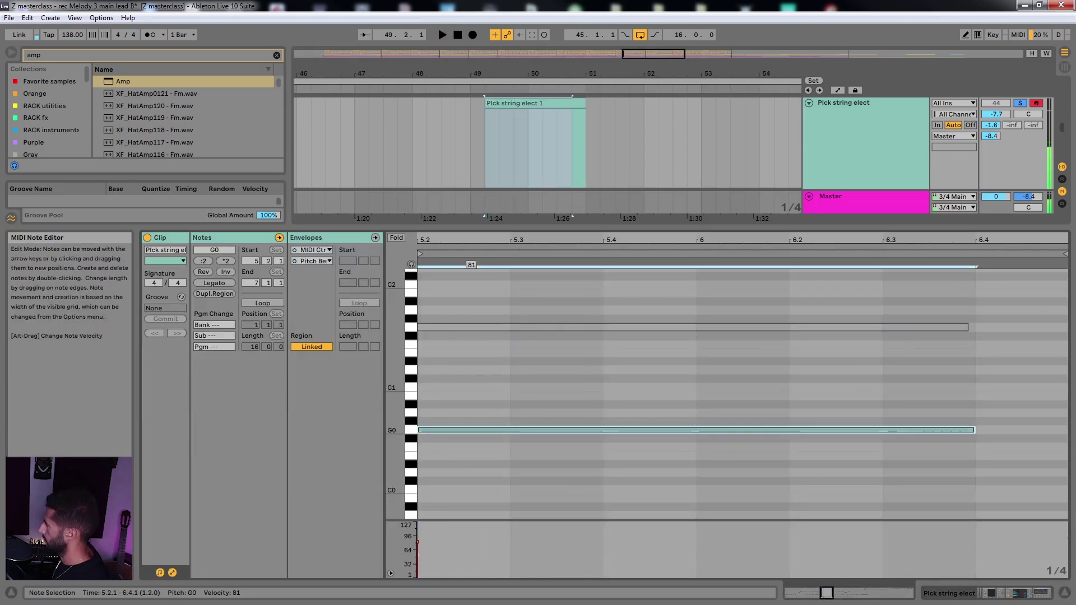
{"action": "key", "text": "space"}
{"action": "left_click_drag", "start_coordinate": [466, 431], "coordinate": [465, 426]}
{"action": "key", "text": "space"}
Reactivate the long G1 note, deactivate the G0 note instead, and play from 5.2.1 to compare
{"action": "left_click", "coordinate": [479, 329]}
{"action": "key", "text": "0"}
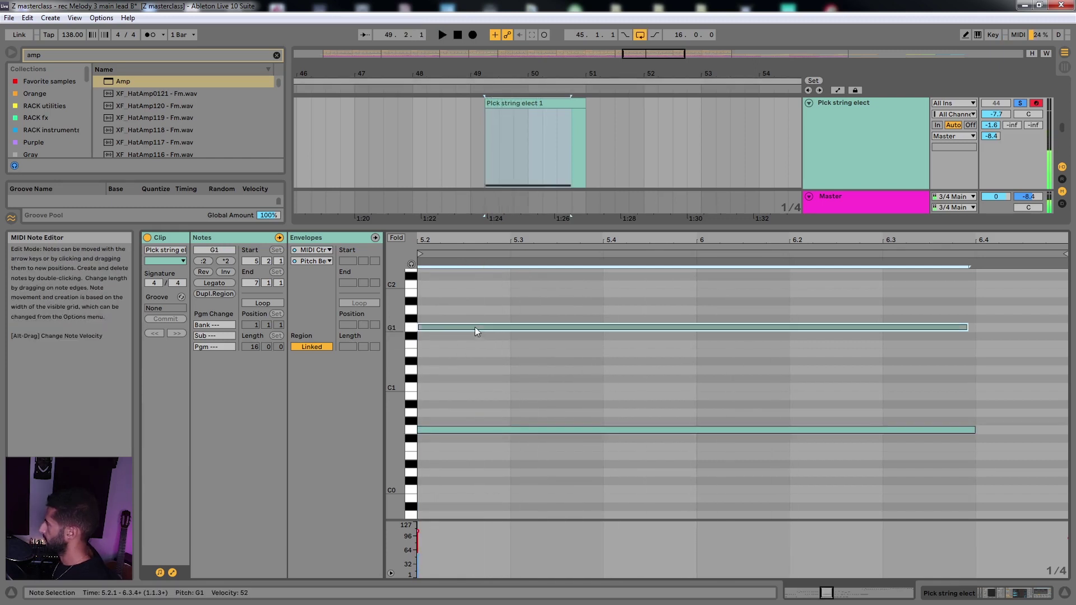
{"action": "key", "text": "space"}
{"action": "left_click_drag", "start_coordinate": [432, 370], "coordinate": [457, 442]}
{"action": "key", "text": "0"}
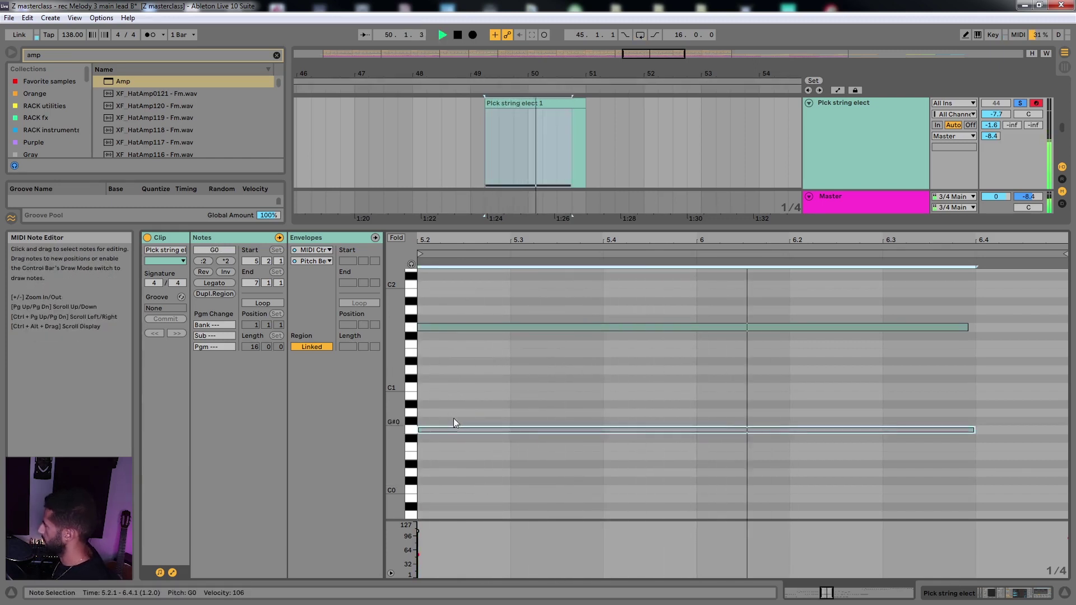
{"action": "left_click", "coordinate": [432, 387]}
{"action": "key", "text": "space"}
{"action": "key", "text": "space"}
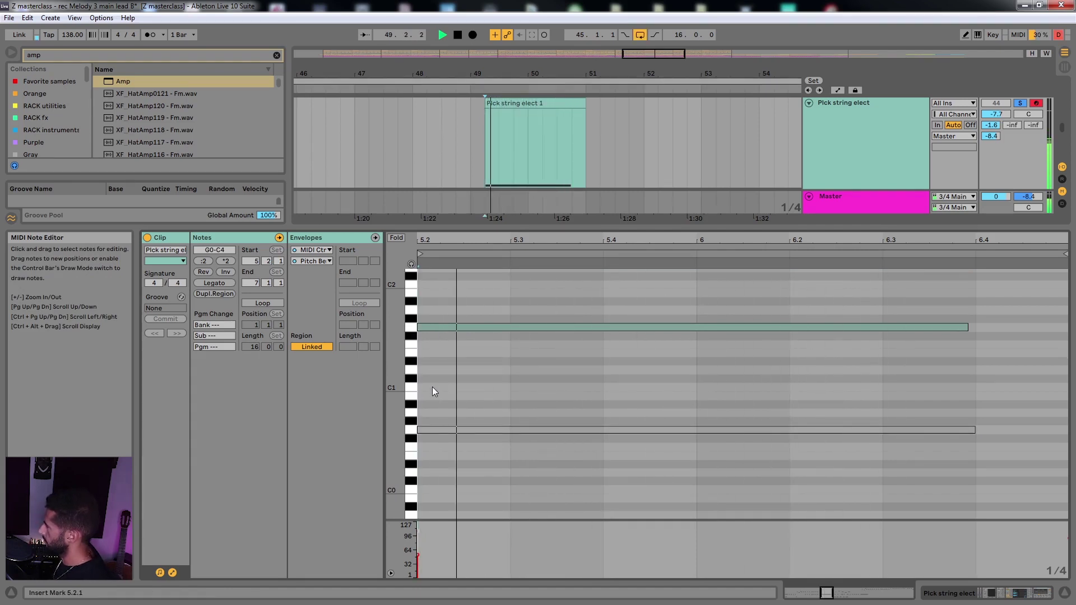
{"action": "key", "text": "space"}
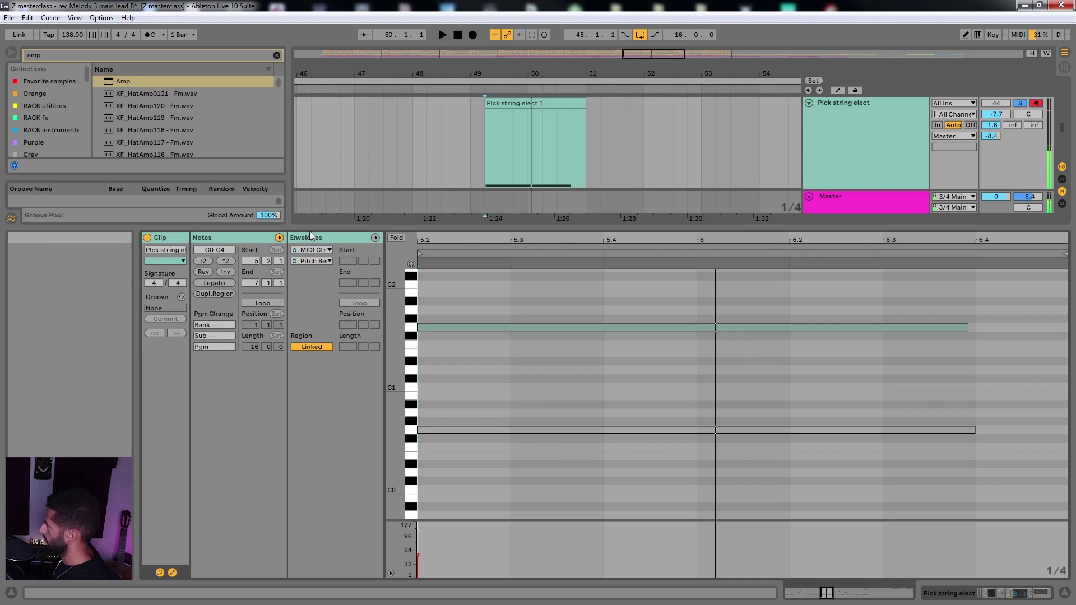
Delay the start of the downward pitch bend to slightly after 5.2 in the clip envelope, and listen to it
{"action": "left_click", "coordinate": [334, 243]}
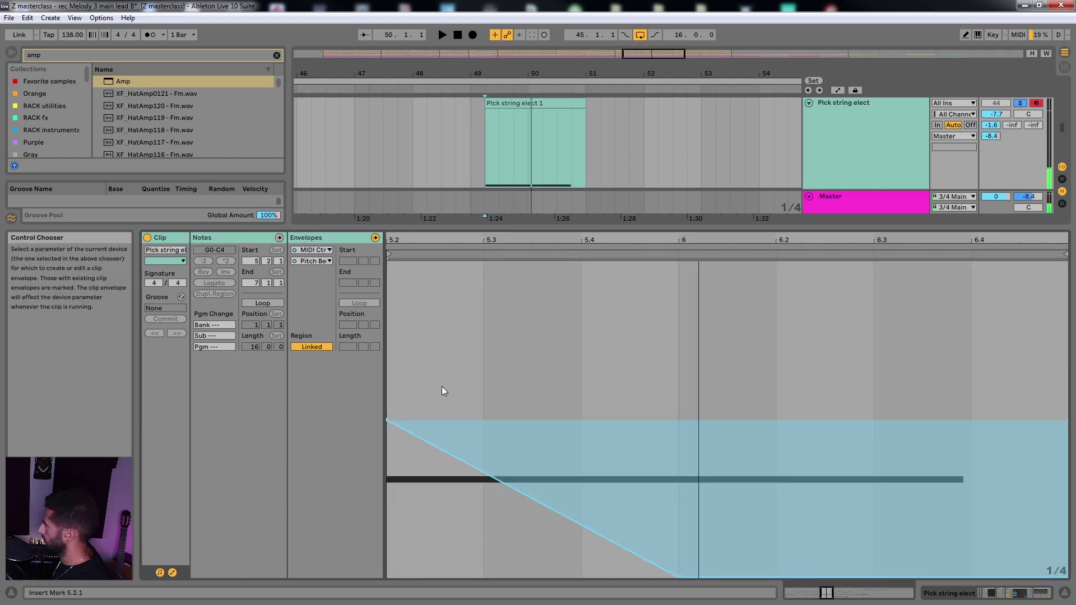
{"action": "key", "text": "space"}
{"action": "left_click_drag", "start_coordinate": [488, 409], "coordinate": [650, 391]}
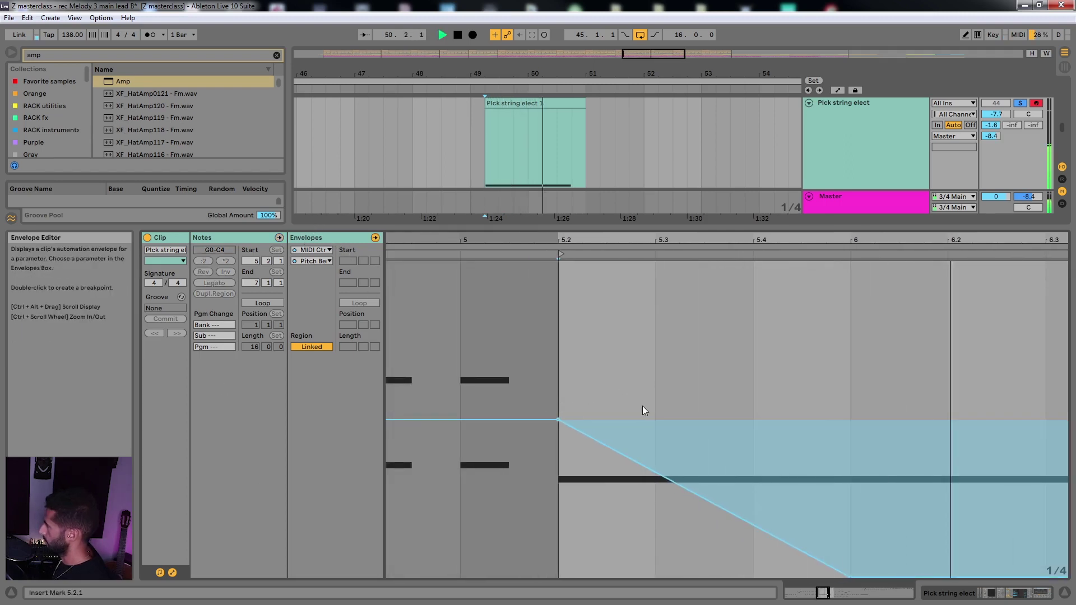
{"action": "scroll", "coordinate": [643, 405], "scroll_direction": "down", "scroll_amount": 3, "text": "ctrl"}
{"action": "left_click_drag", "start_coordinate": [607, 420], "coordinate": [620, 422]}
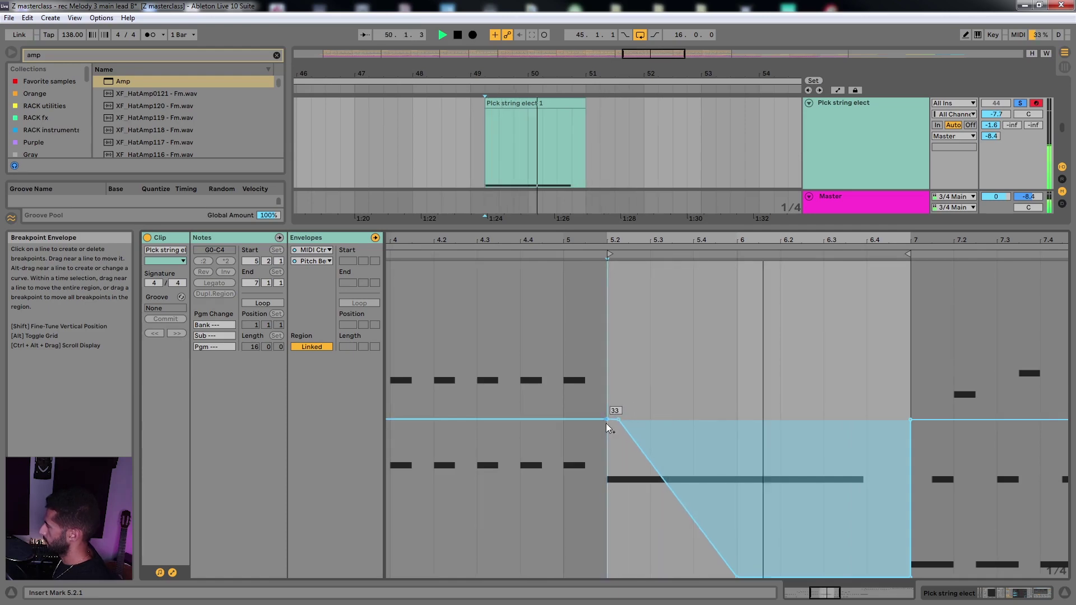
{"action": "key", "text": "space"}
{"action": "key", "text": "space"}
Reactivate the long G0 note and deactivate G1, listen to the section, and set the G0 velocity to 88
{"action": "key", "text": "shift+Tab"}
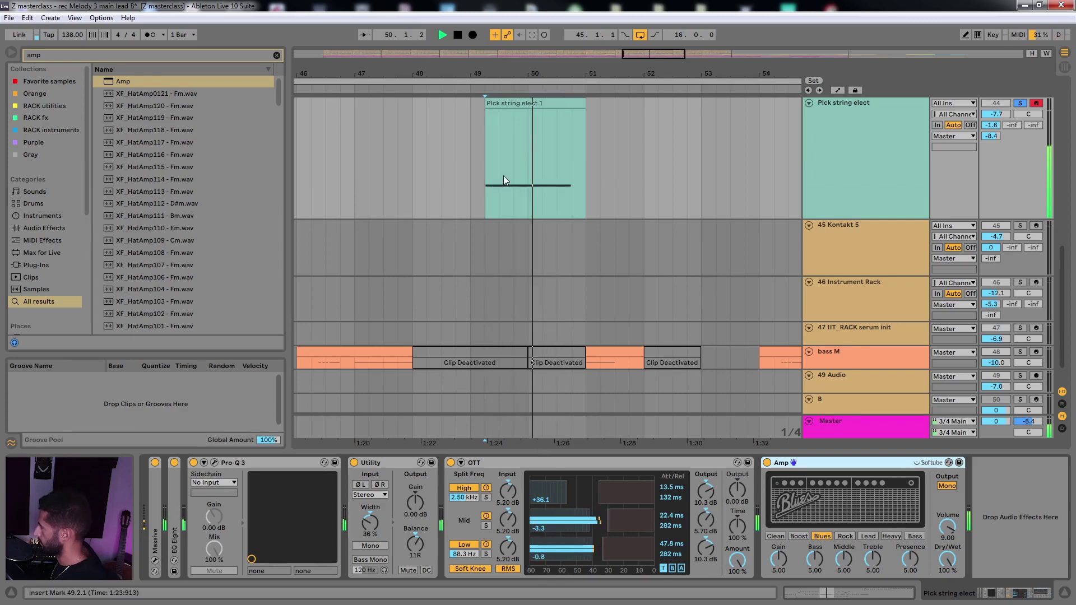
{"action": "scroll", "coordinate": [503, 176], "scroll_direction": "up", "scroll_amount": 2}
{"action": "left_click", "coordinate": [526, 154]}
{"action": "key", "text": "space"}
{"action": "key", "text": "shift+Tab"}
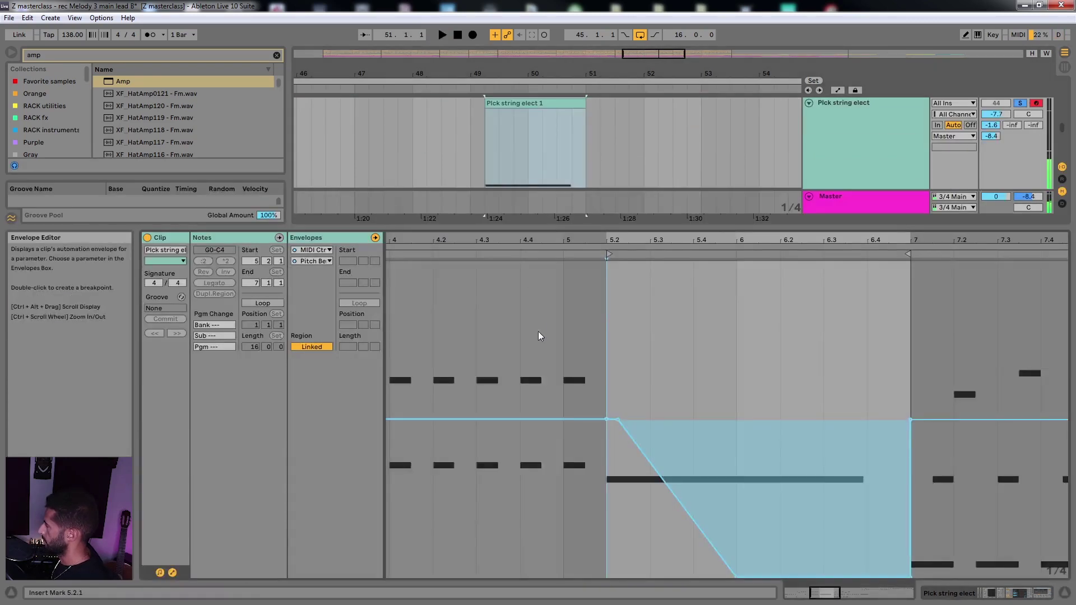
{"action": "left_click", "coordinate": [226, 239]}
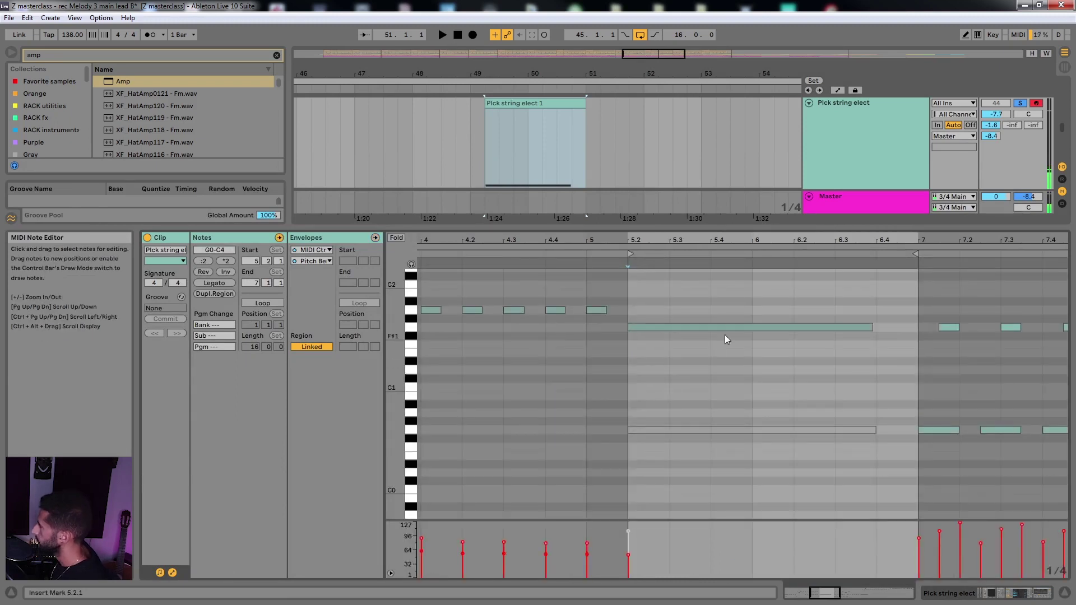
{"action": "left_click_drag", "start_coordinate": [724, 334], "coordinate": [708, 455]}
{"action": "left_click", "coordinate": [640, 453]}
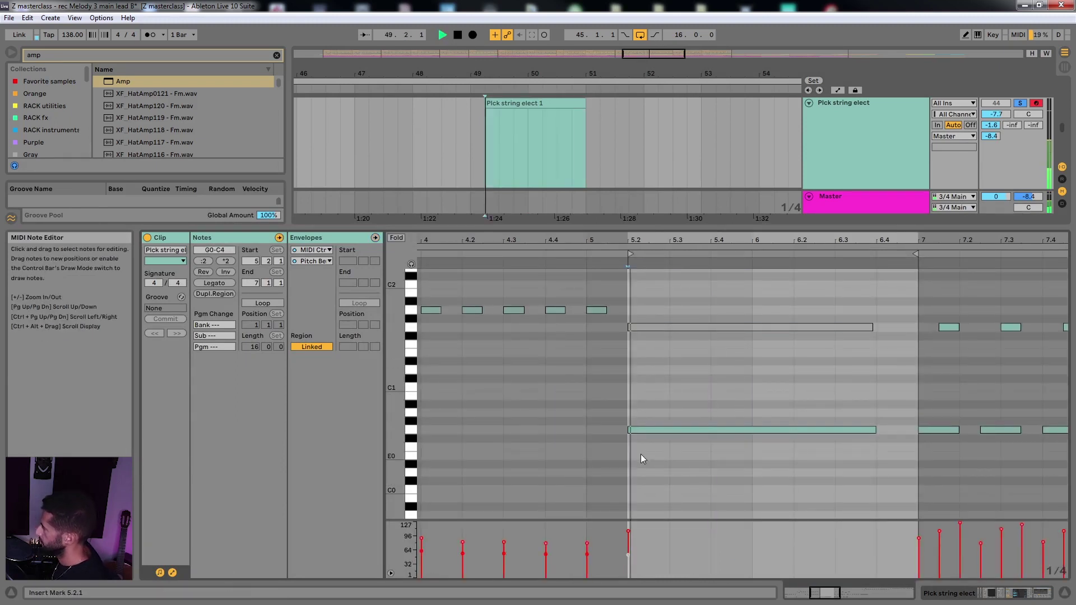
{"action": "key", "text": "space"}
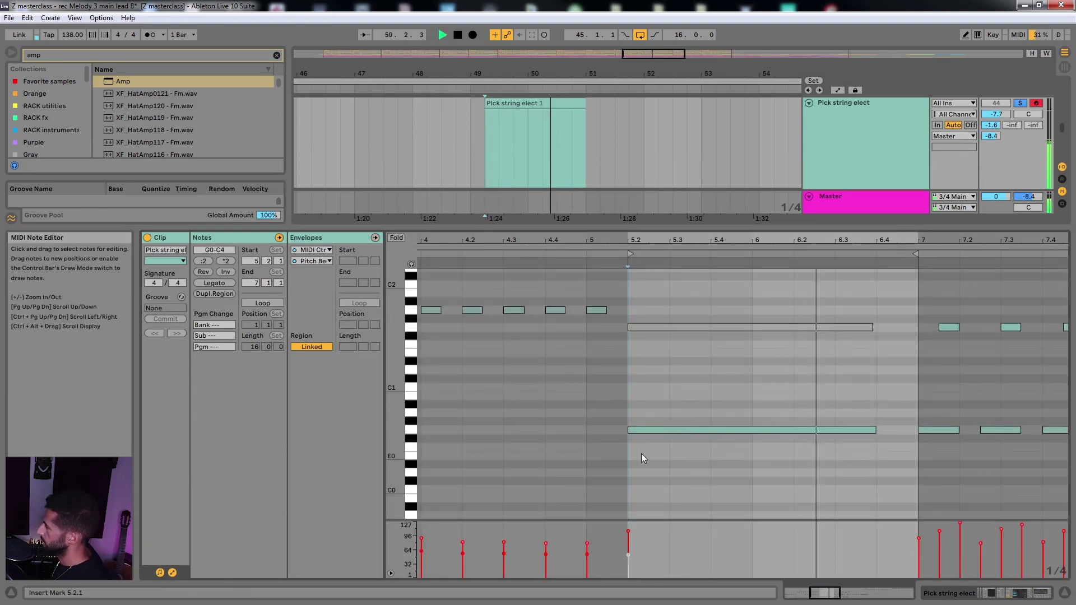
{"action": "key", "text": "space"}
{"action": "key", "text": "space"}
{"action": "left_click", "coordinate": [657, 430]}
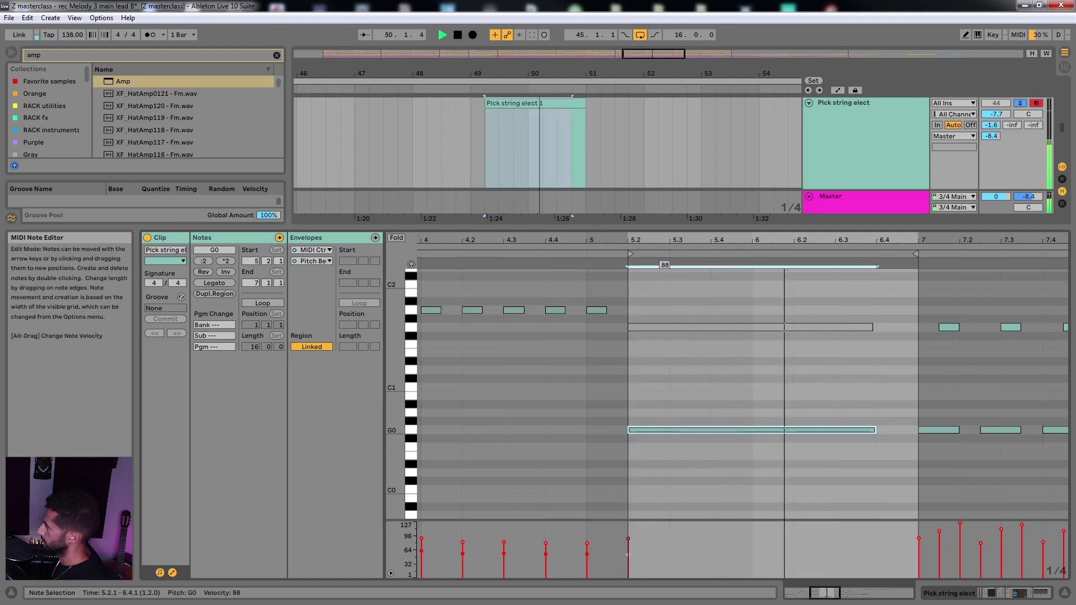
{"action": "key", "text": "shift+Tab"}
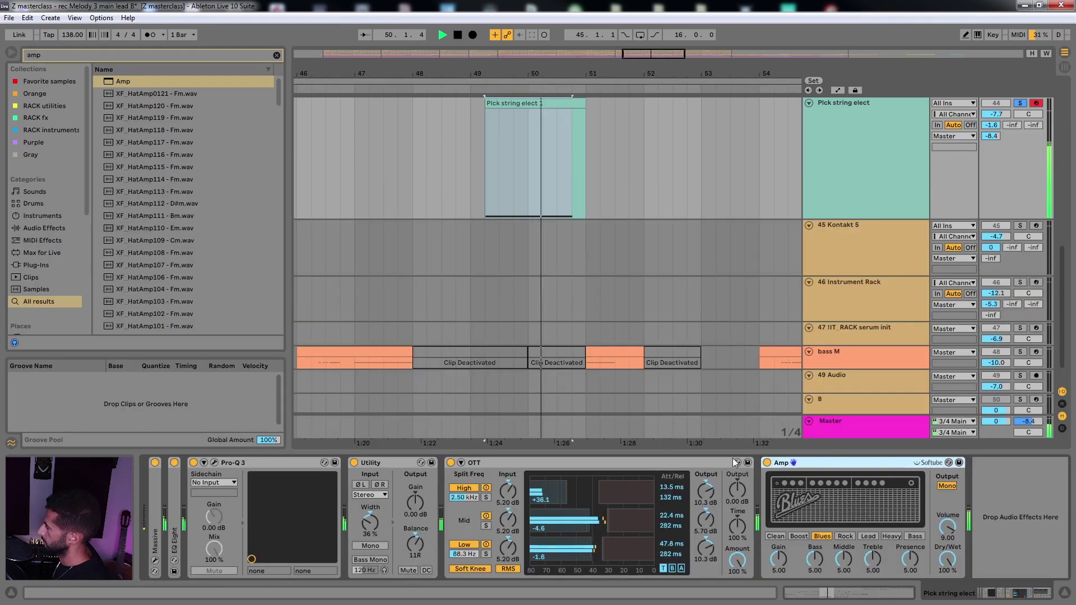
Bypass OTT and raise Amp's gain to 6.03 during playback
{"action": "left_click", "coordinate": [450, 463]}
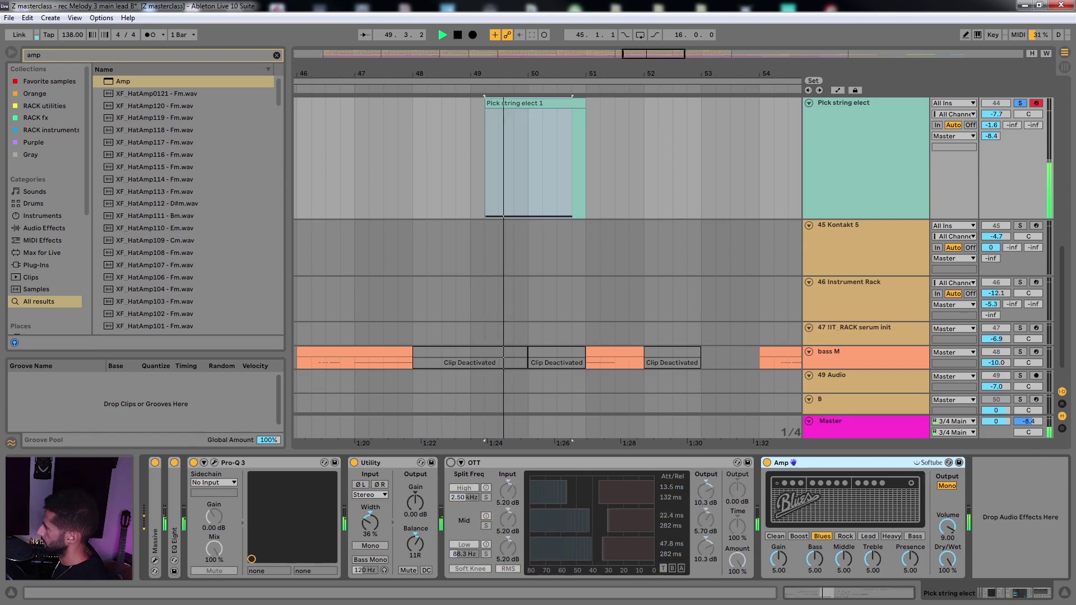
{"action": "left_click_drag", "start_coordinate": [778, 561], "coordinate": [773, 558]}
Audition Amp's Clean, Boost, Blues, Rock, Lead, Heavy and Bass models during playback, and settle on Boost
{"action": "left_click", "coordinate": [775, 536]}
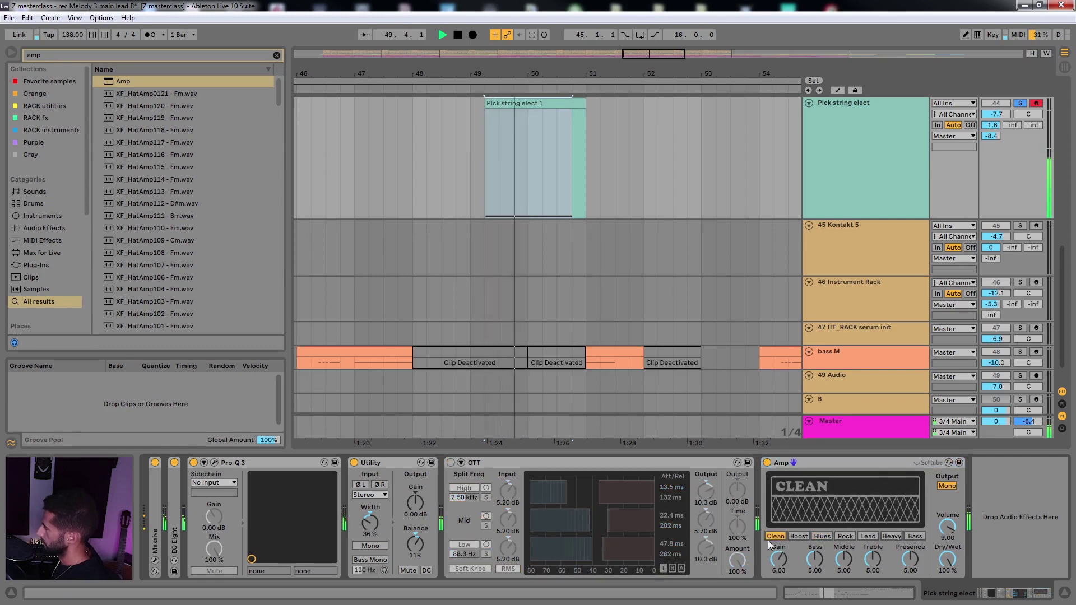
{"action": "left_click", "coordinate": [799, 537]}
{"action": "left_click", "coordinate": [819, 537]}
{"action": "left_click", "coordinate": [845, 536]}
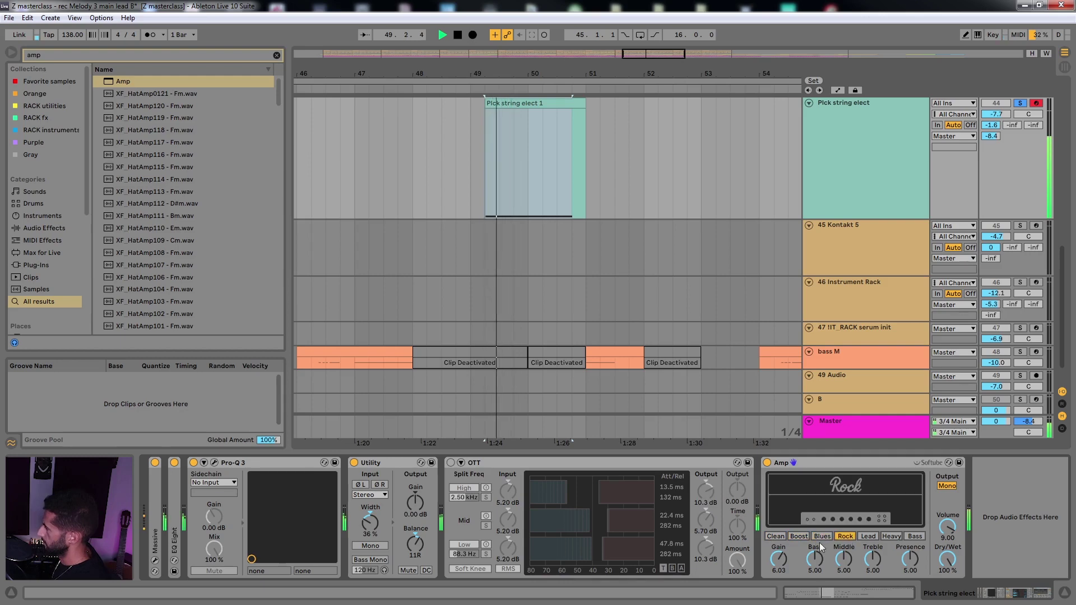
{"action": "left_click", "coordinate": [821, 537]}
{"action": "left_click", "coordinate": [868, 537]}
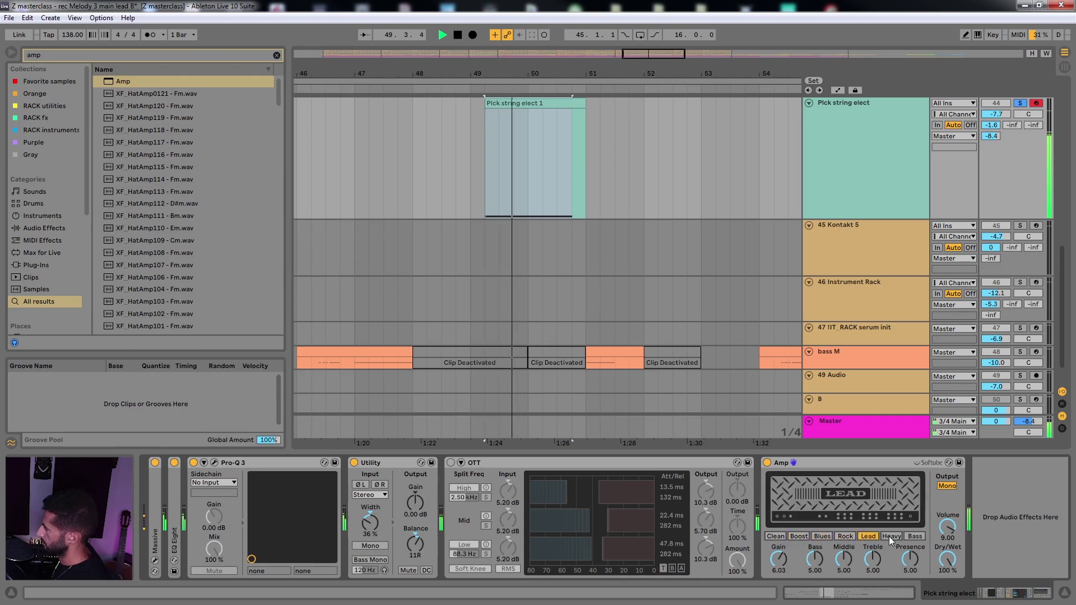
{"action": "left_click", "coordinate": [889, 536]}
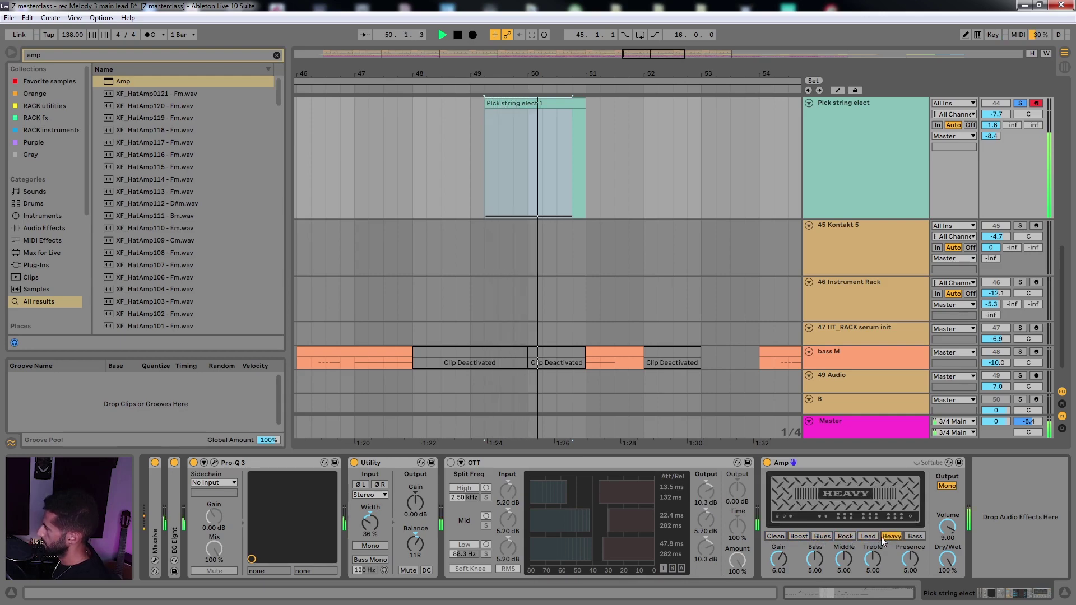
{"action": "left_click", "coordinate": [822, 537]}
{"action": "key", "text": "space"}
{"action": "left_click", "coordinate": [798, 536]}
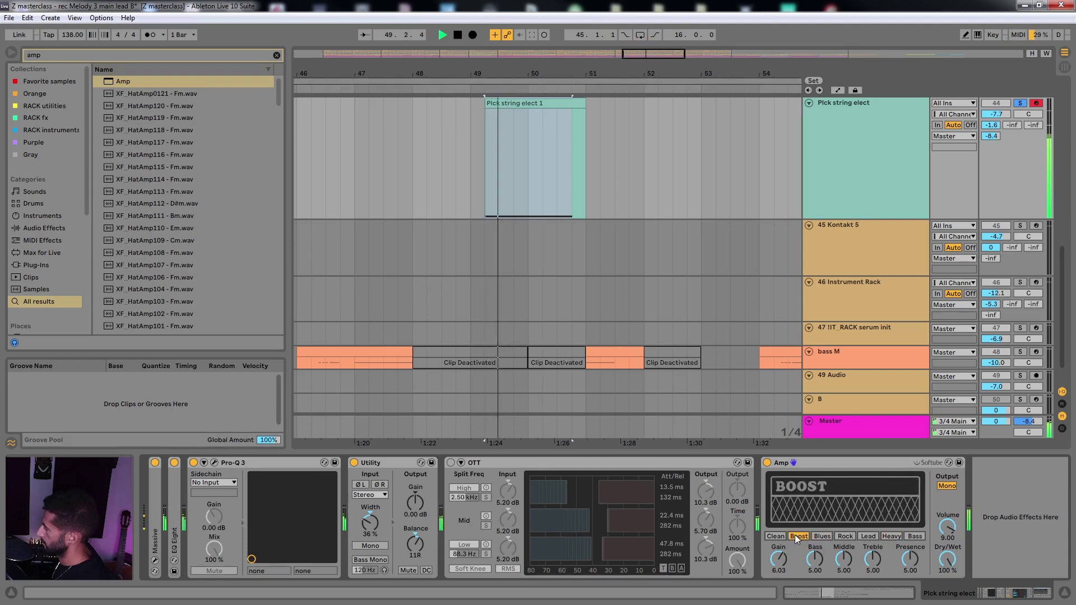
{"action": "left_click", "coordinate": [843, 536]}
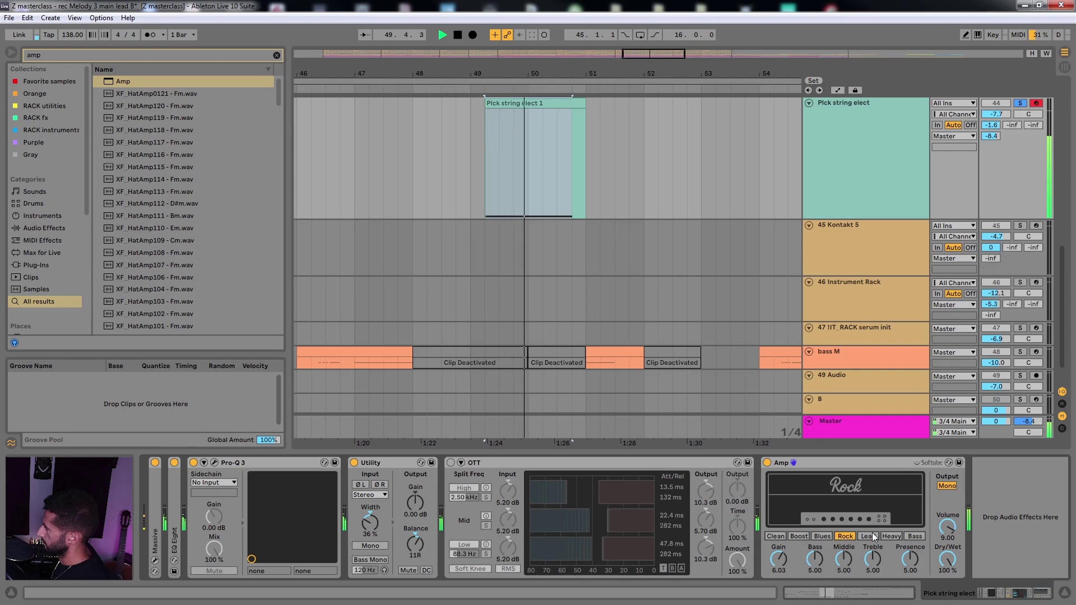
{"action": "left_click", "coordinate": [915, 536]}
{"action": "left_click", "coordinate": [799, 537]}
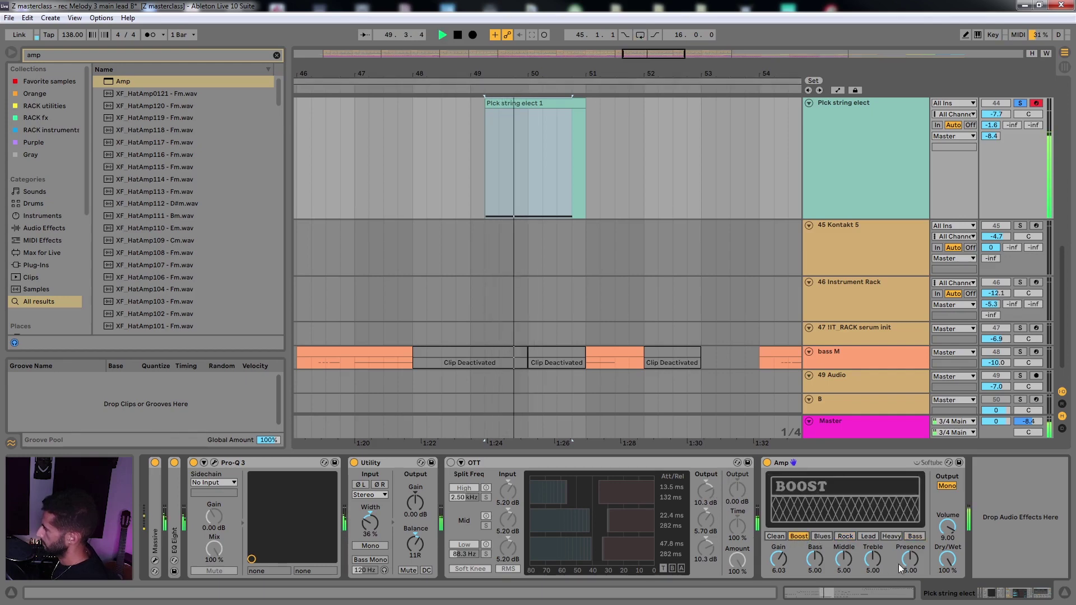
Raise Amp's presence to 7.22 and replay the section repeatedly to judge the sound
{"action": "left_click_drag", "start_coordinate": [909, 559], "coordinate": [909, 535]}
{"action": "key", "text": "space"}
{"action": "key", "text": "space"}
{"action": "key", "text": "space"}
{"action": "key", "text": "space"}
{"action": "key", "text": "space"}
{"action": "key", "text": "space"}
{"action": "key", "text": "space"}
{"action": "key", "text": "space"}
{"action": "key", "text": "space"}
{"action": "key", "text": "space"}
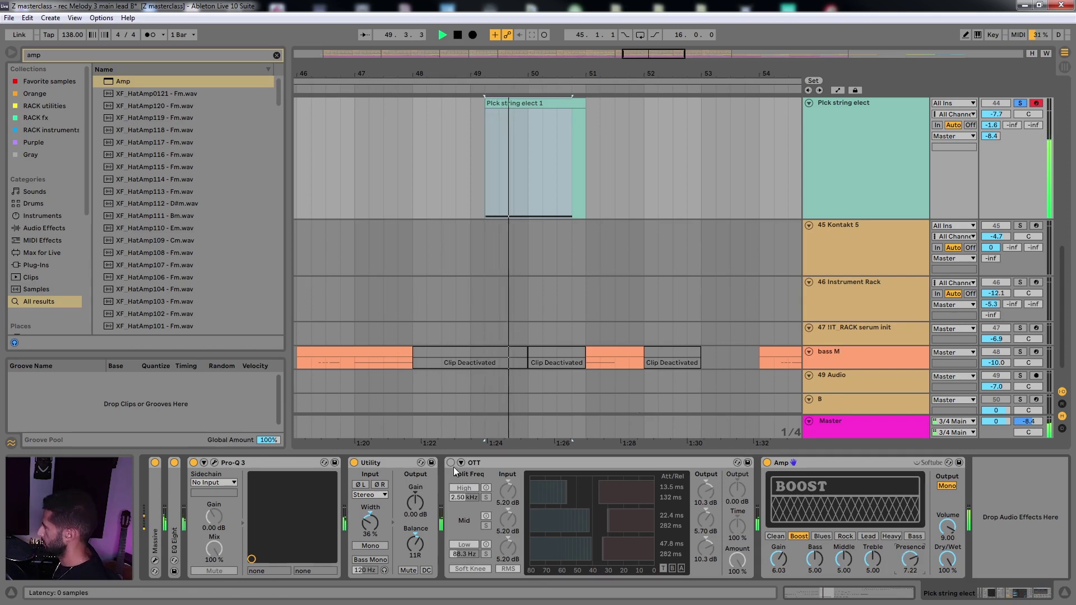
Turn OTT back on and reduce its amount to 50 %, replaying the section to check the balance
{"action": "left_click", "coordinate": [451, 463]}
{"action": "key", "text": "space"}
{"action": "key", "text": "space"}
{"action": "key", "text": "space"}
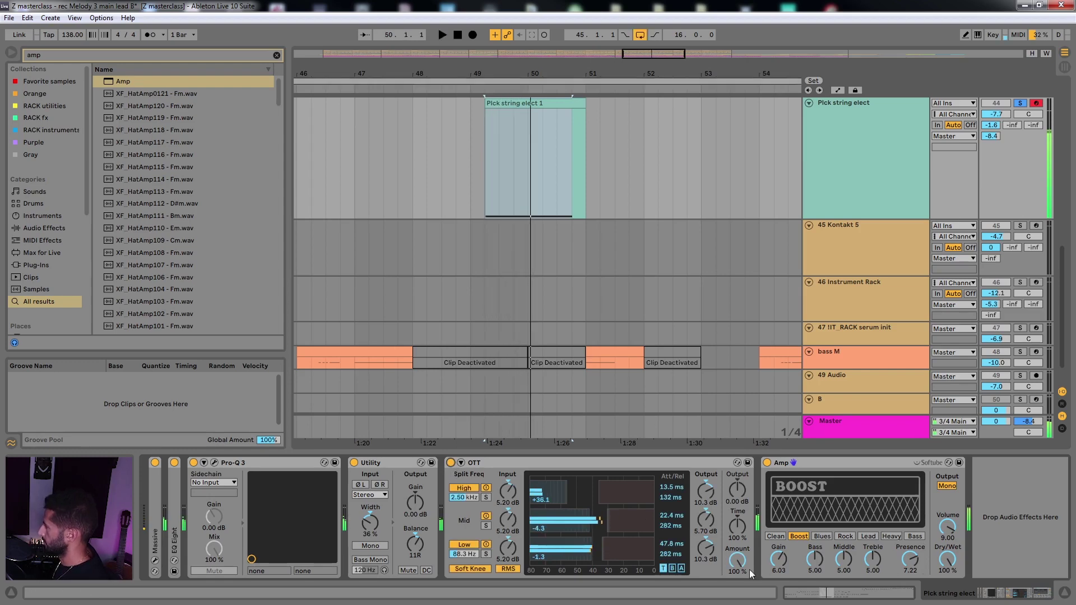
{"action": "left_click_drag", "start_coordinate": [736, 559], "coordinate": [736, 583]}
{"action": "key", "text": "space"}
{"action": "key", "text": "space"}
{"action": "key", "text": "space"}
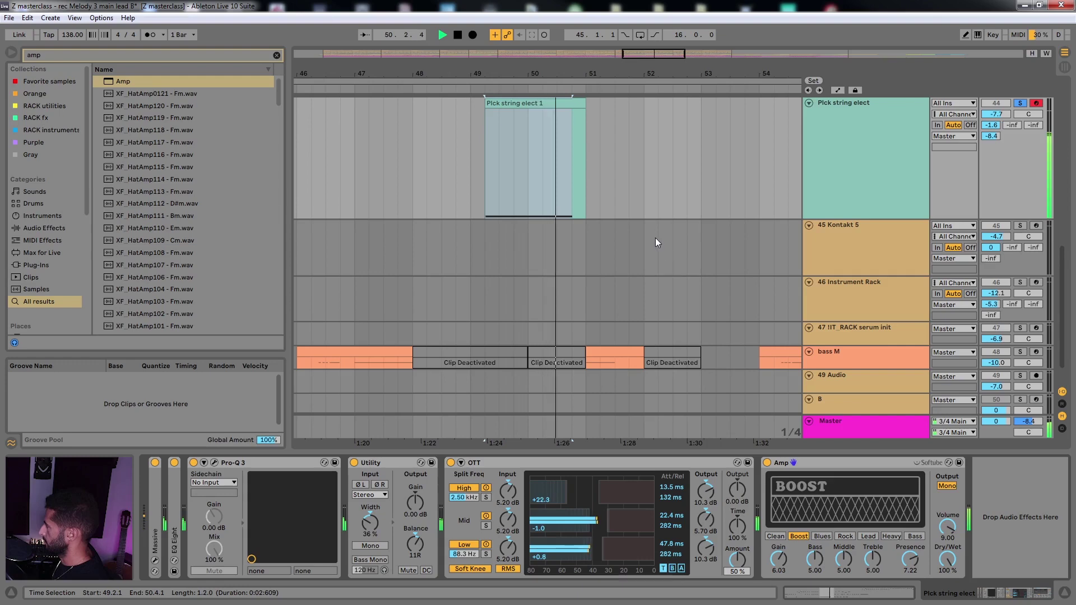
{"action": "key", "text": "space"}
Freeze the duplicate Pick string elect track and flatten it to audio
{"action": "left_click", "coordinate": [491, 177]}
{"action": "scroll", "coordinate": [506, 173], "scroll_direction": "up", "scroll_amount": 1}
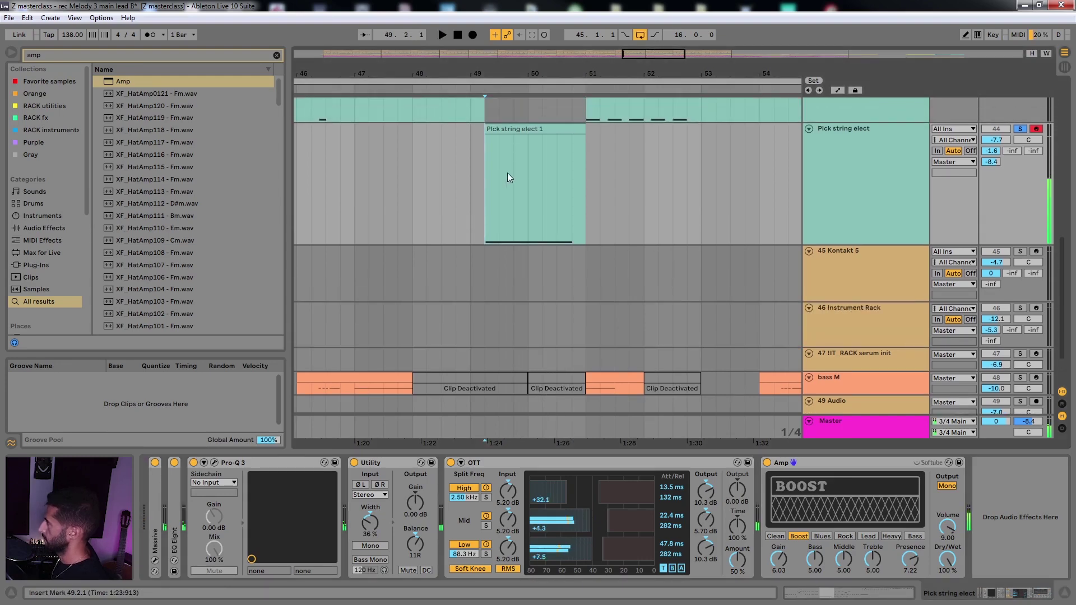
{"action": "left_click", "coordinate": [584, 184]}
{"action": "right_click", "coordinate": [825, 169]}
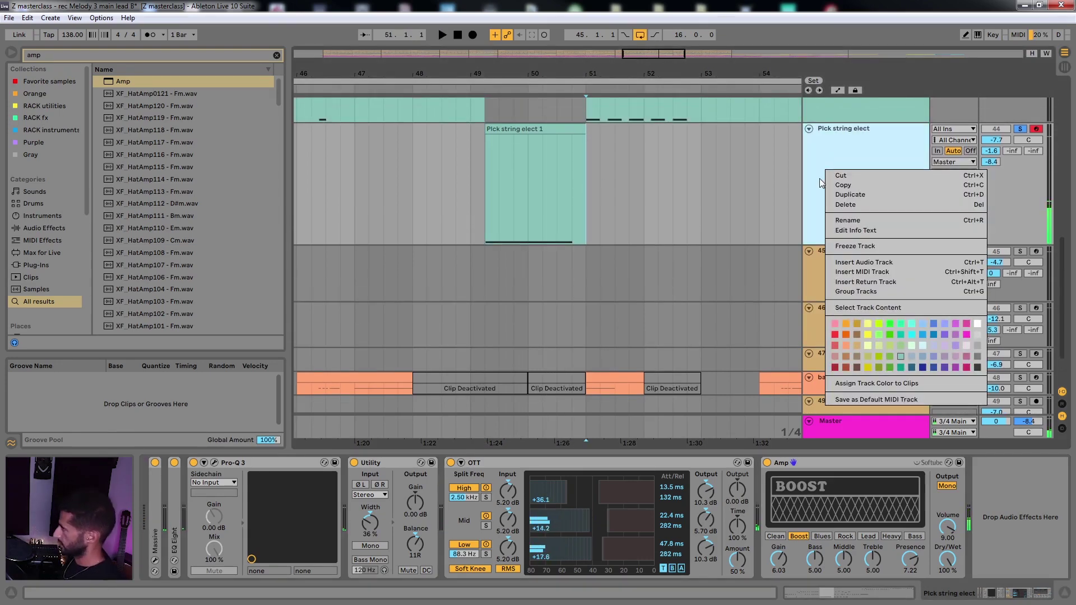
{"action": "left_click", "coordinate": [860, 246]}
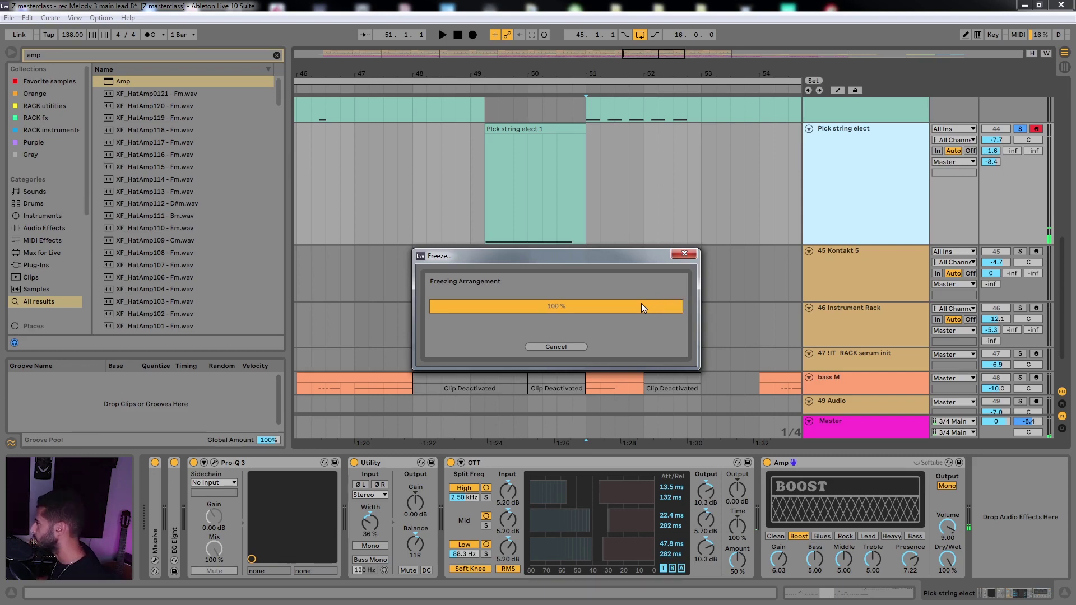
{"action": "right_click", "coordinate": [577, 190]}
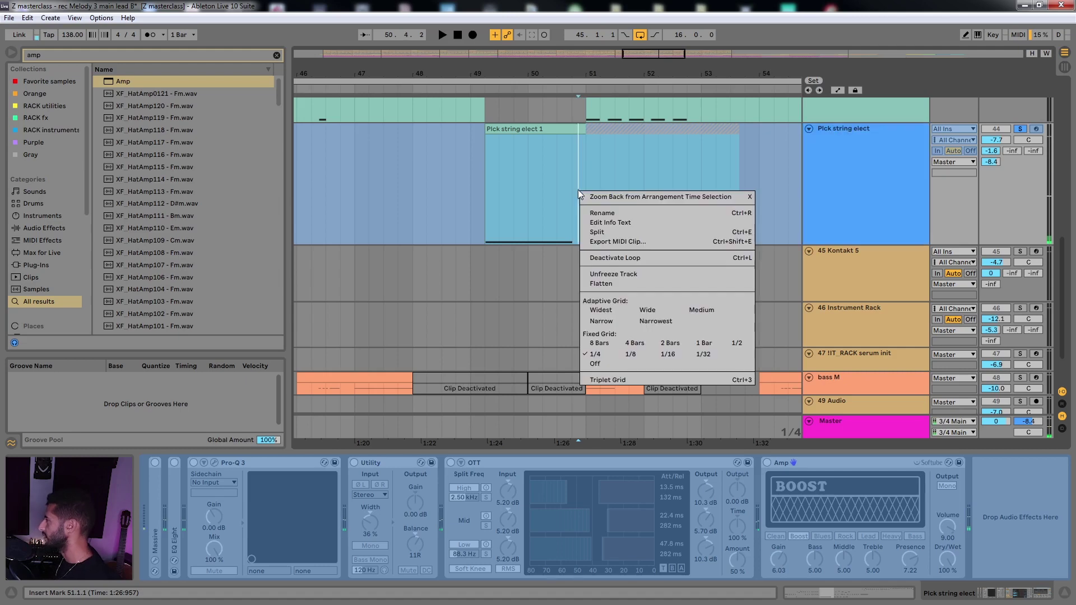
{"action": "left_click", "coordinate": [620, 287]}
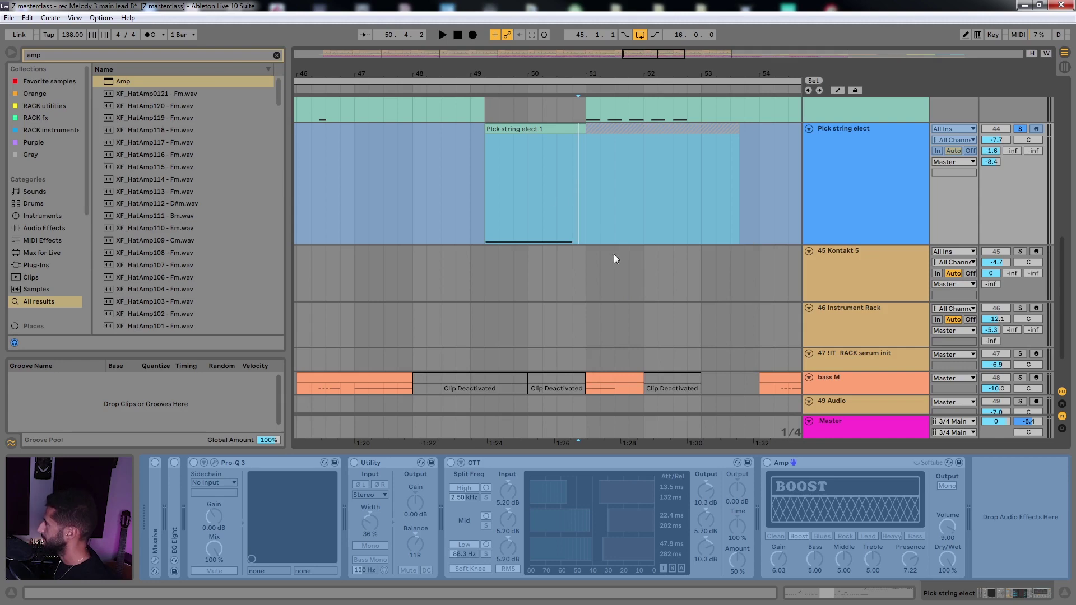
Play the flattened audio from 49.2.1 and extend the first frozen clip over its tail to 53.4.1
{"action": "left_click", "coordinate": [484, 214]}
{"action": "key", "text": "space"}
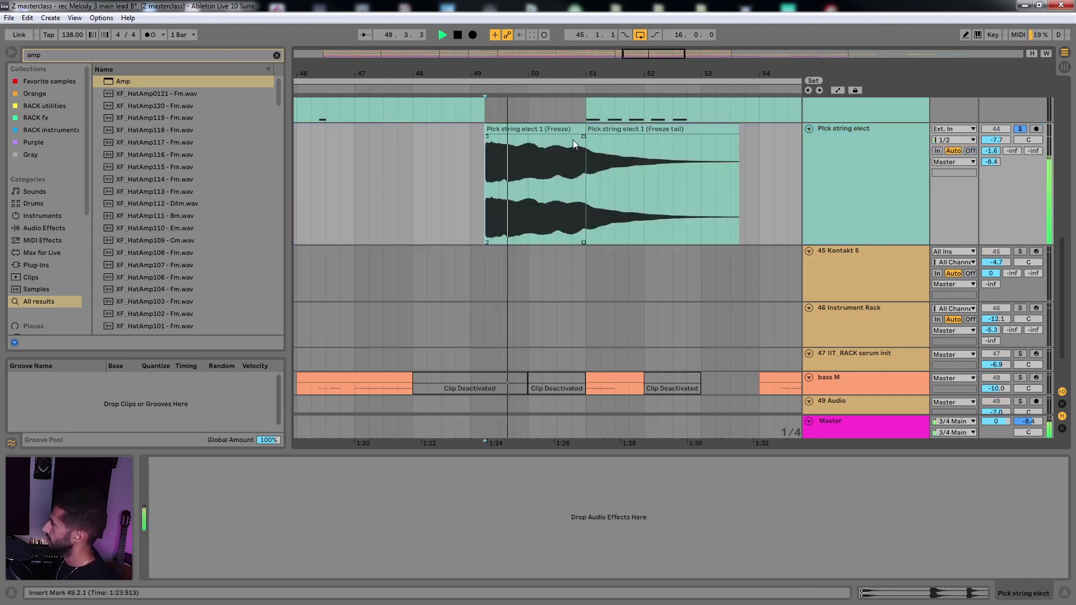
{"action": "left_click_drag", "start_coordinate": [585, 129], "coordinate": [744, 131]}
{"action": "key", "text": "space"}
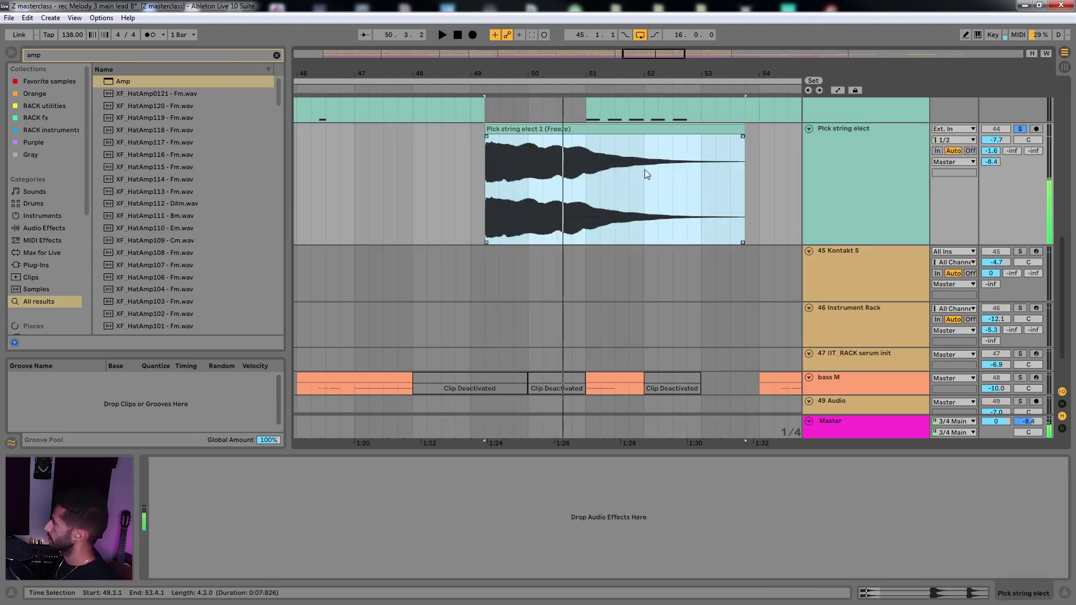
Create a new MIDI track with Sampler and load the frozen Pick string elect clip as its sample
{"action": "key", "text": "ctrl+shift+t"}
{"action": "key", "text": "ctrl+f"}
{"action": "type", "text": "sam"}
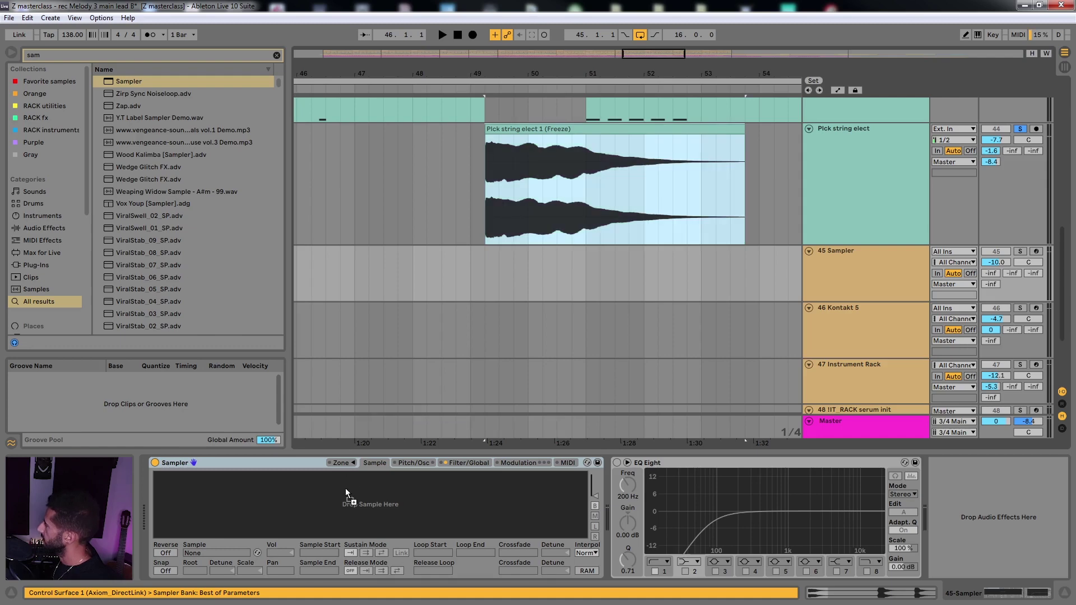
{"action": "left_click", "coordinate": [480, 223]}
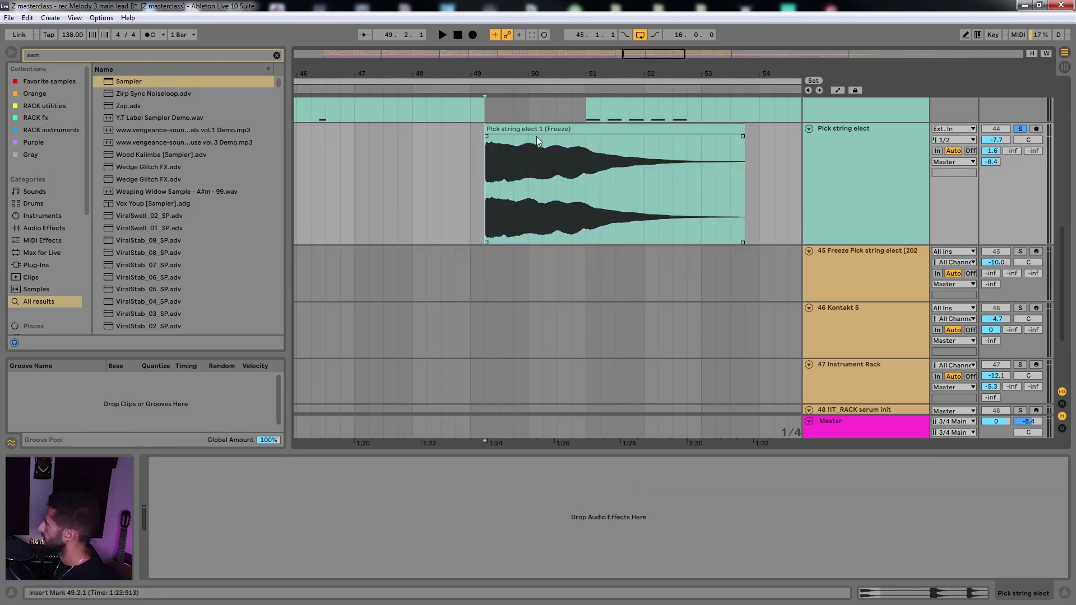
{"action": "left_click", "coordinate": [500, 289]}
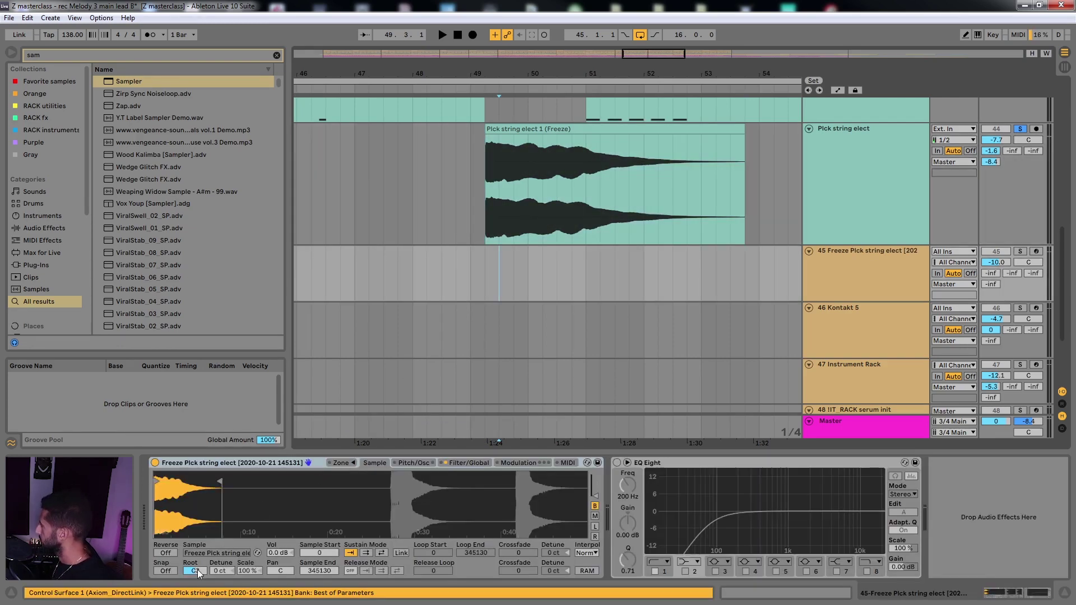
Create a MIDI clip from 49.2.1 to 53.1.1 on the Sampler track and add a long C3 note from its start
{"action": "left_click_drag", "start_coordinate": [526, 268], "coordinate": [700, 274]}
{"action": "key", "text": "ctrl+shift+m"}
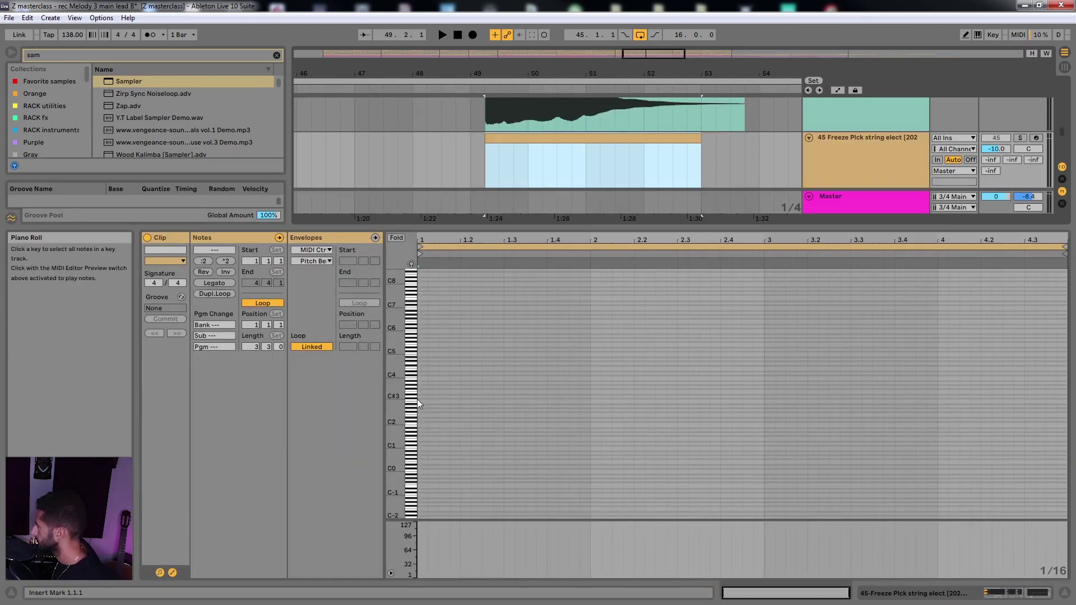
{"action": "left_click_drag", "start_coordinate": [417, 399], "coordinate": [788, 399]}
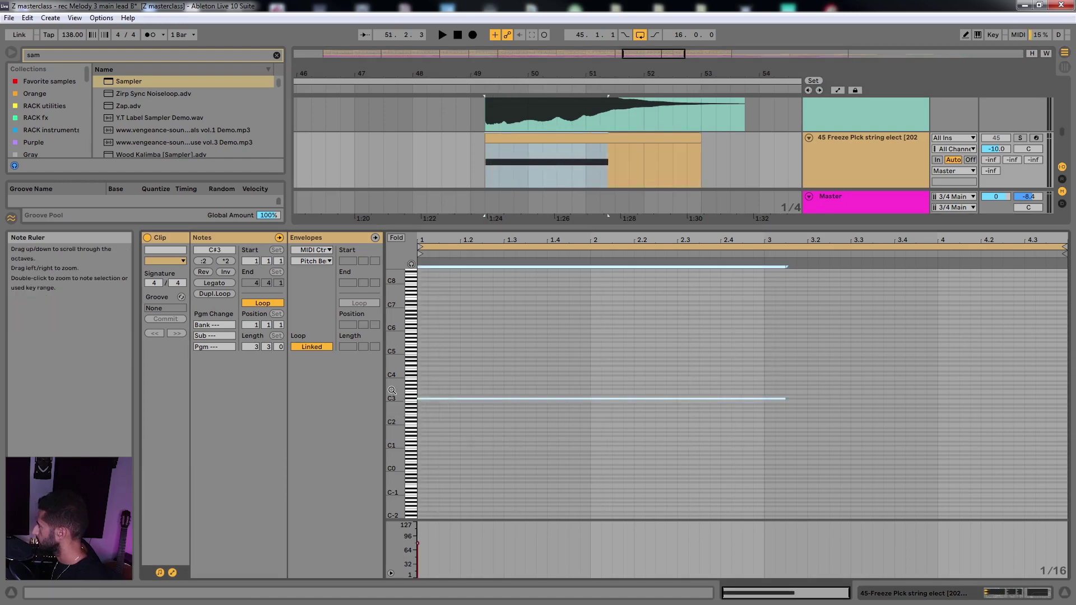
{"action": "key", "text": "z"}
{"action": "key", "text": "Down"}
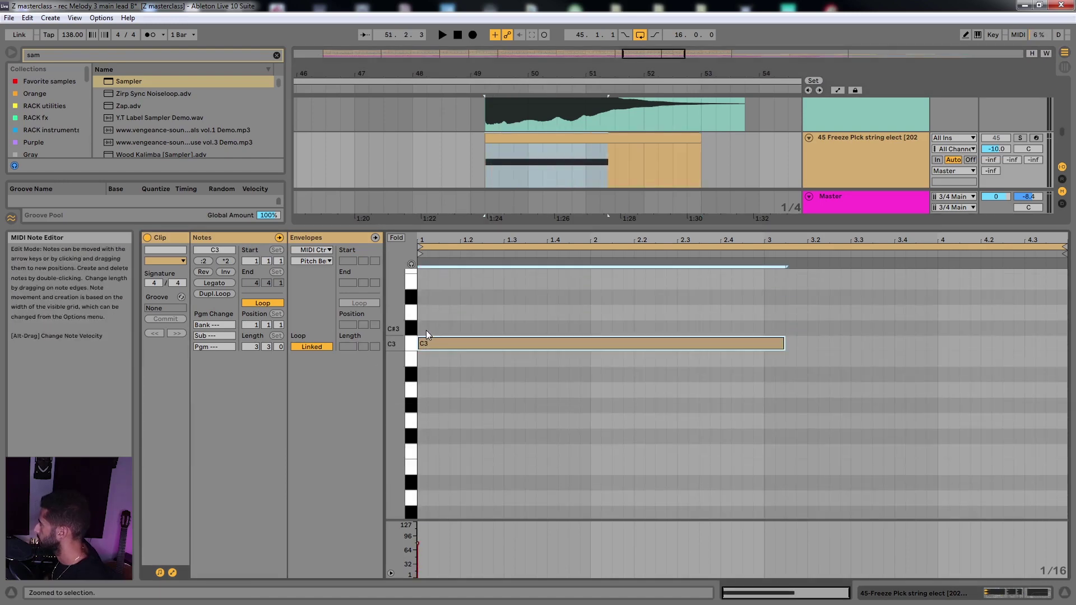
Extend the C3 note over the whole clip with Legato and play it back
{"action": "key", "text": "space"}
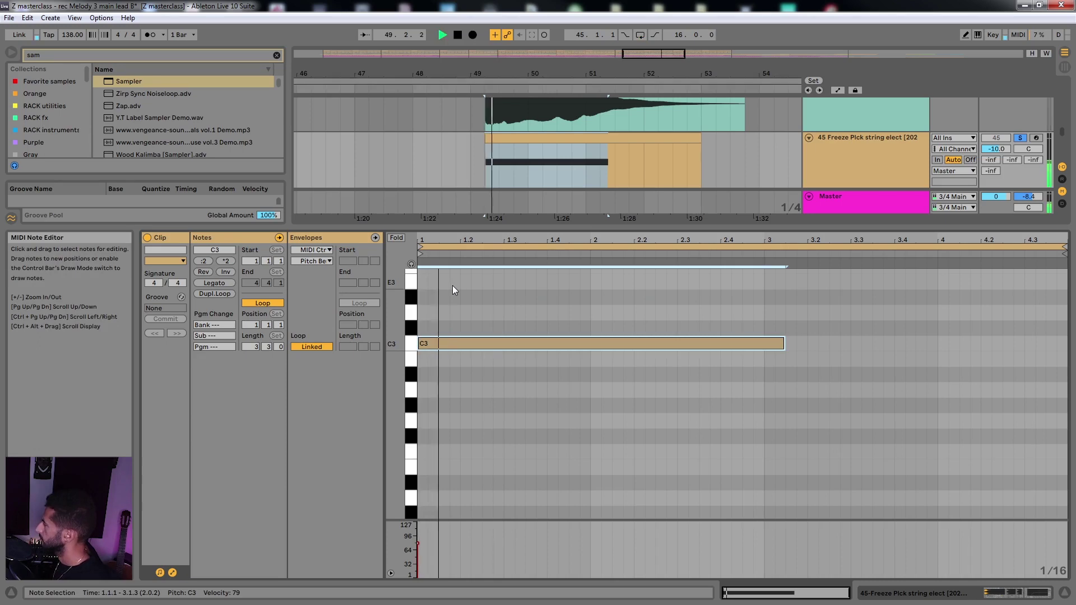
{"action": "left_click", "coordinate": [214, 283]}
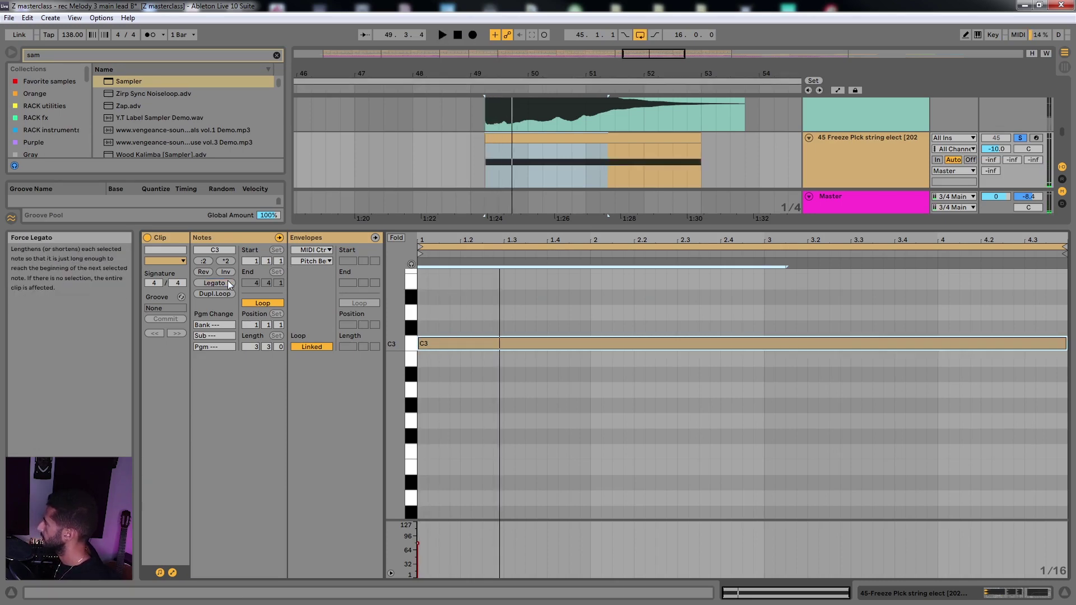
{"action": "left_click", "coordinate": [428, 308]}
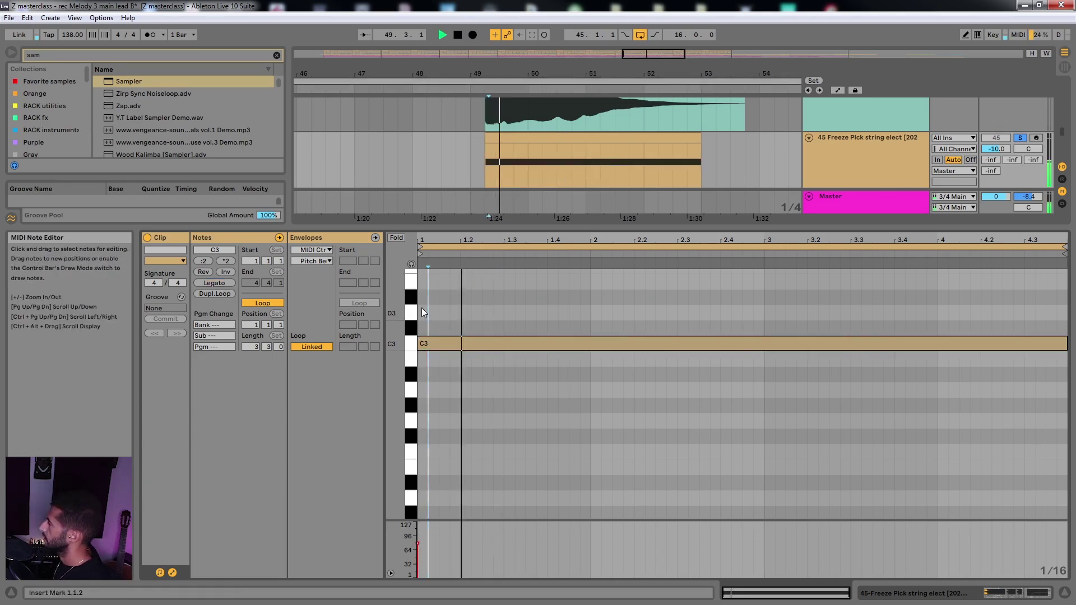
Loop the arrangement over the new MIDI clip, from 49.2.1 to 53.1.1
{"action": "key", "text": "shift+Tab"}
{"action": "left_click_drag", "start_coordinate": [484, 166], "coordinate": [761, 169]}
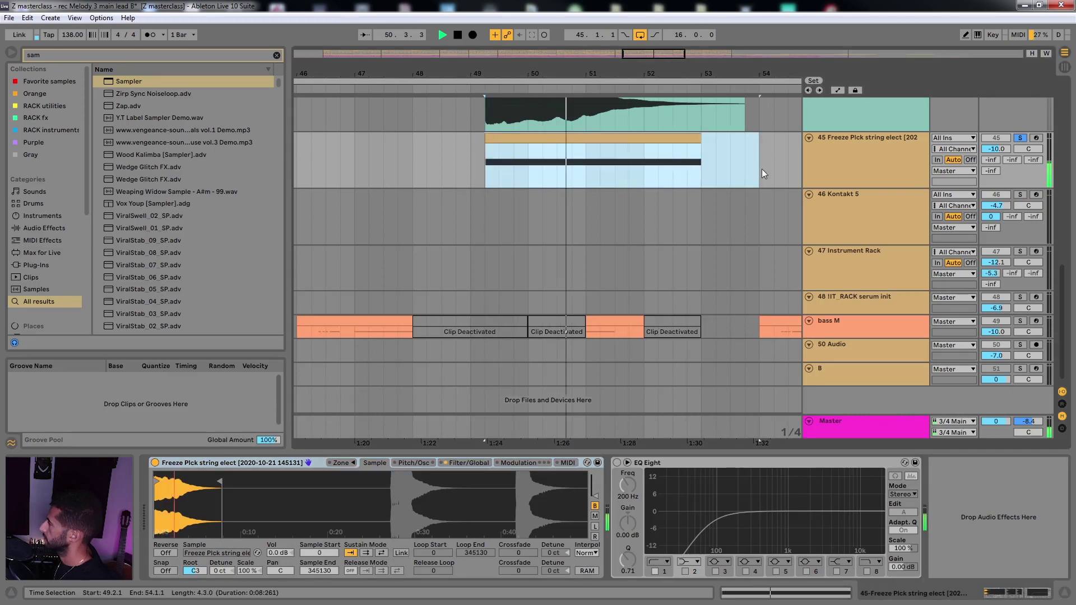
{"action": "key", "text": "ctrl+l"}
{"action": "left_click_drag", "start_coordinate": [761, 81], "coordinate": [700, 79]}
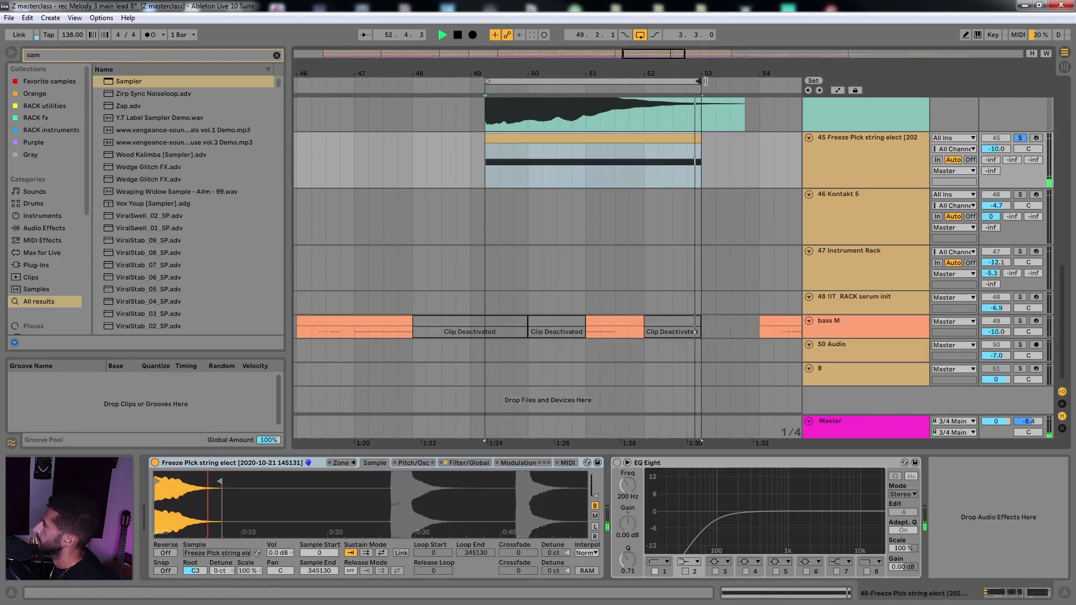
{"action": "left_click", "coordinate": [605, 138]}
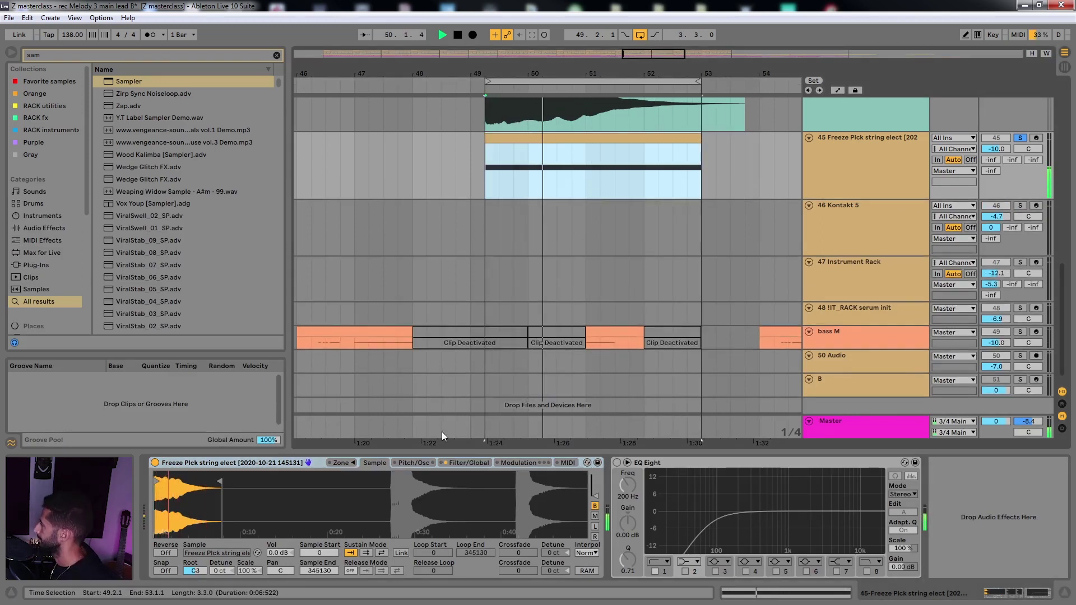
Turn off Sampler's filter and raise its volume to -2 dB
{"action": "left_click", "coordinate": [466, 463]}
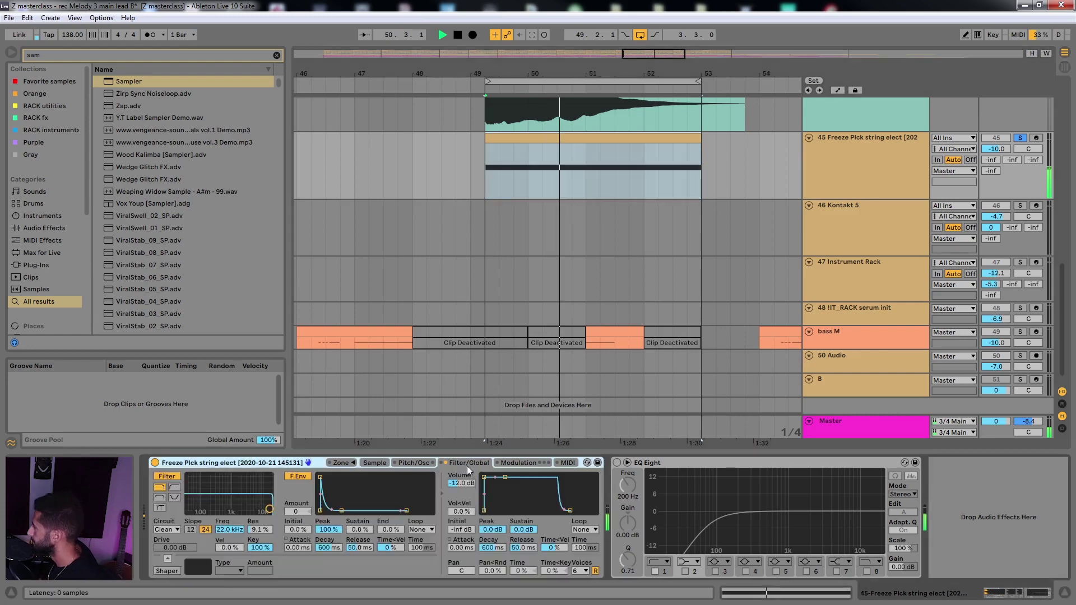
{"action": "left_click", "coordinate": [168, 476]}
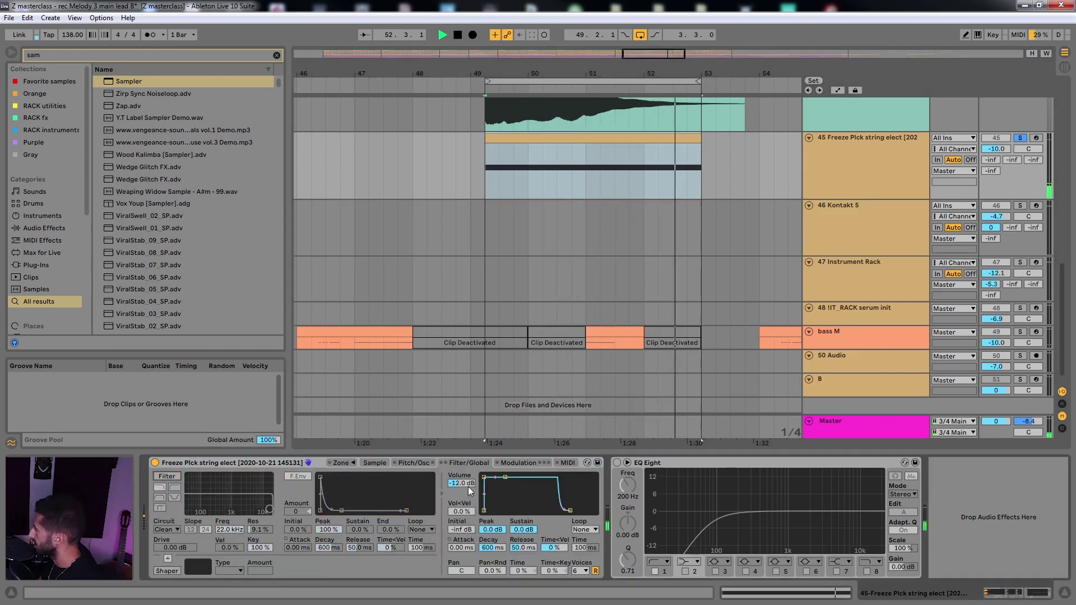
{"action": "left_click_drag", "start_coordinate": [462, 486], "coordinate": [462, 471]}
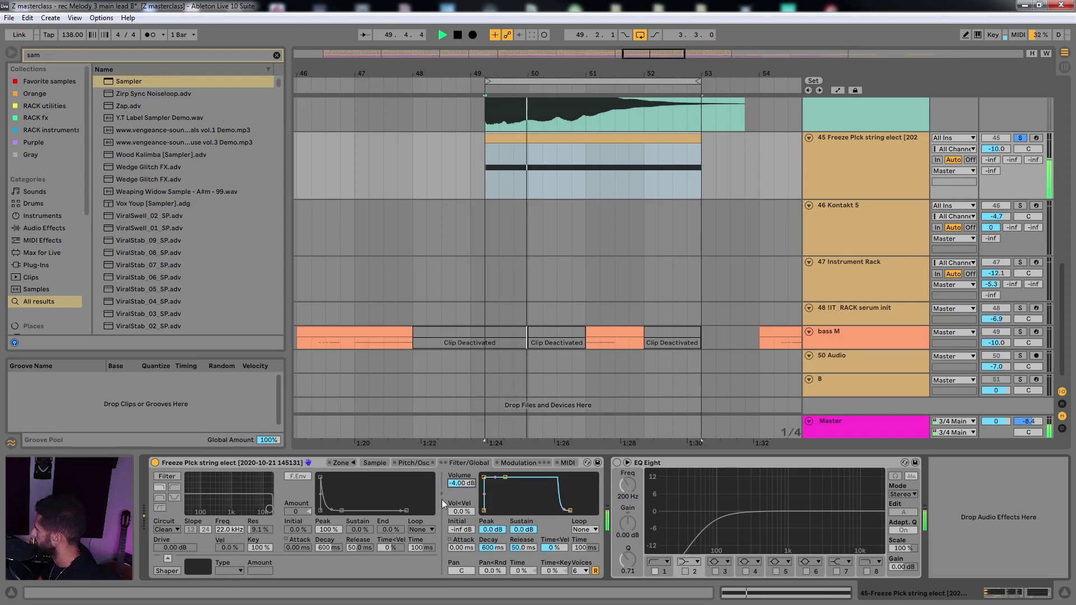
Enable EQ Eight with a steep low cut on band 1 at 58.7 Hz and replay the note
{"action": "left_click", "coordinate": [617, 462]}
{"action": "left_click", "coordinate": [651, 563]}
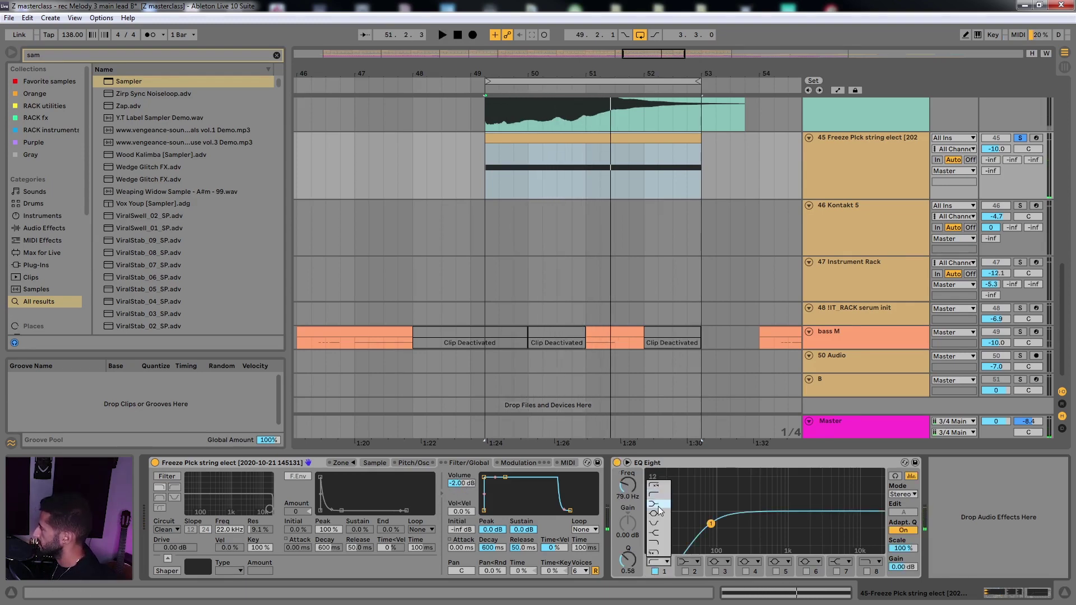
{"action": "left_click", "coordinate": [656, 485]}
{"action": "key", "text": "space"}
{"action": "mouse_move", "coordinate": [710, 525]}
{"action": "left_mouse_down"}
{"action": "mouse_move", "coordinate": [729, 527]}
{"action": "mouse_move", "coordinate": [702, 528]}
{"action": "left_mouse_up"}
{"action": "key", "text": "space"}
{"action": "key", "text": "space"}
{"action": "key", "text": "space"}
{"action": "key", "text": "space"}
{"action": "key", "text": "space"}
{"action": "key", "text": "space"}
{"action": "key", "text": "space"}
{"action": "key", "text": "space"}
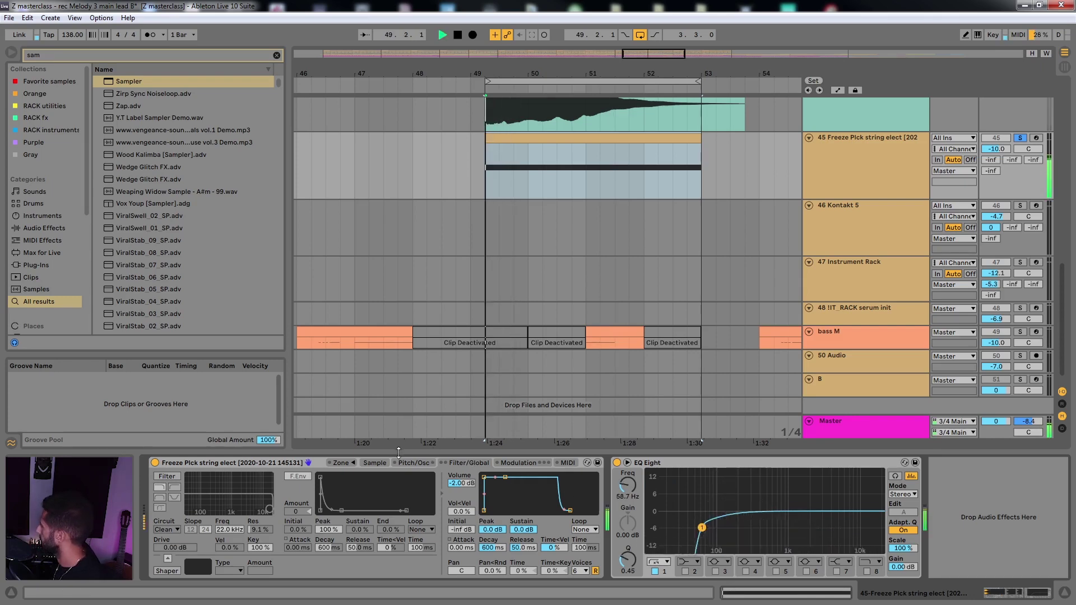
{"action": "key", "text": "space"}
{"action": "key", "text": "space"}
Enable Sampler's pitch envelope and replay the start of the note repeatedly
{"action": "left_click", "coordinate": [413, 463]}
{"action": "key", "text": "space"}
{"action": "key", "text": "space"}
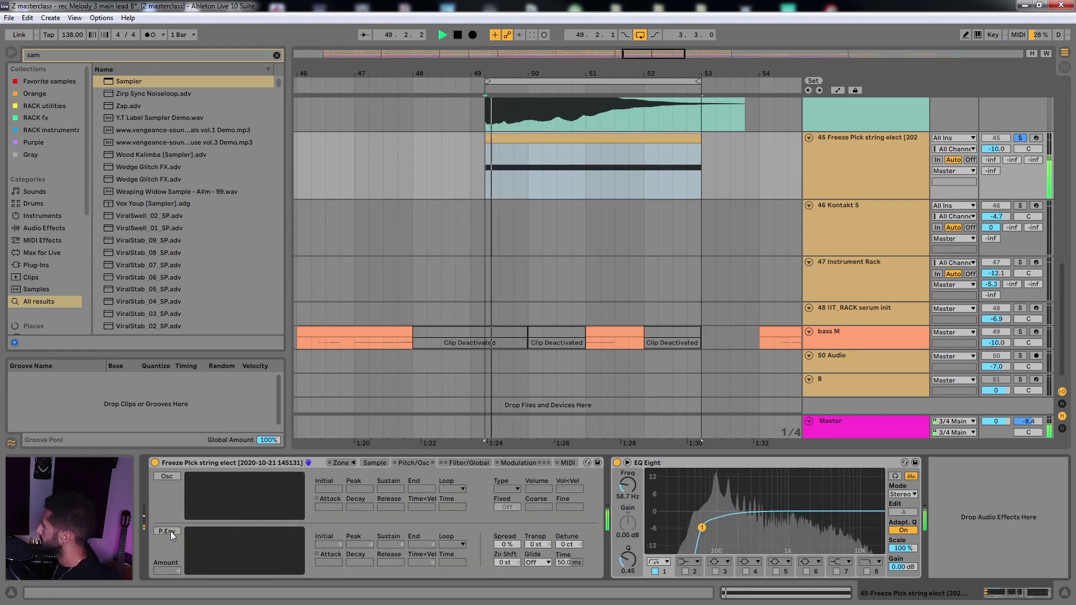
{"action": "left_click", "coordinate": [166, 531]}
{"action": "key", "text": "space"}
{"action": "key", "text": "space"}
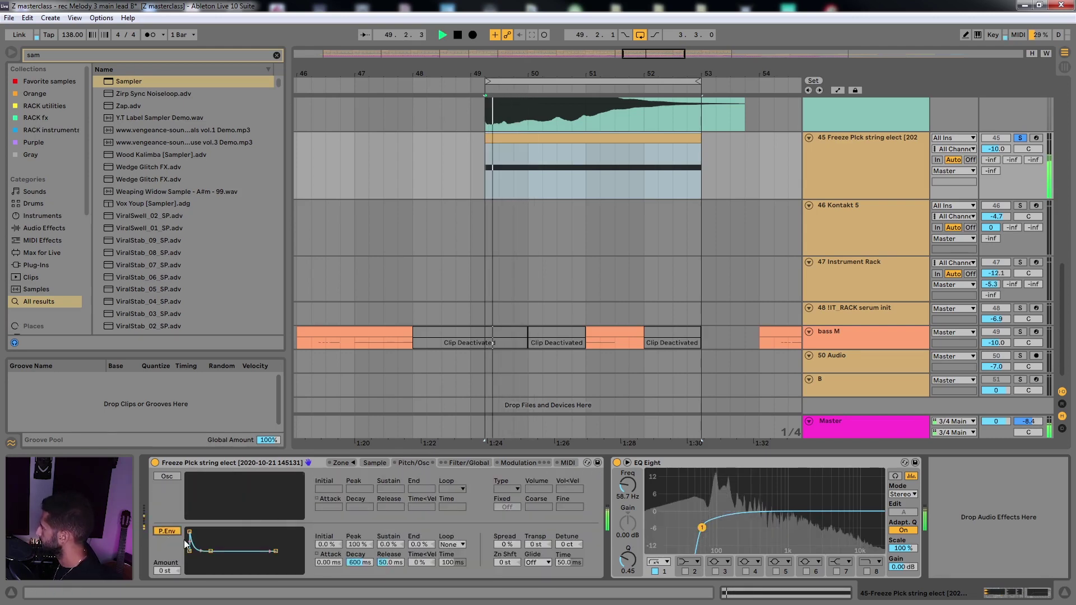
{"action": "key", "text": "space"}
{"action": "key", "text": "space"}
{"action": "key", "text": "space"}
{"action": "key", "text": "space"}
{"action": "key", "text": "space"}
Set the pitch envelope amount to +24 st with a -100 % peak and 20 s attack, and play the result
{"action": "left_click_drag", "start_coordinate": [164, 571], "coordinate": [225, 569]}
{"action": "key", "text": "space"}
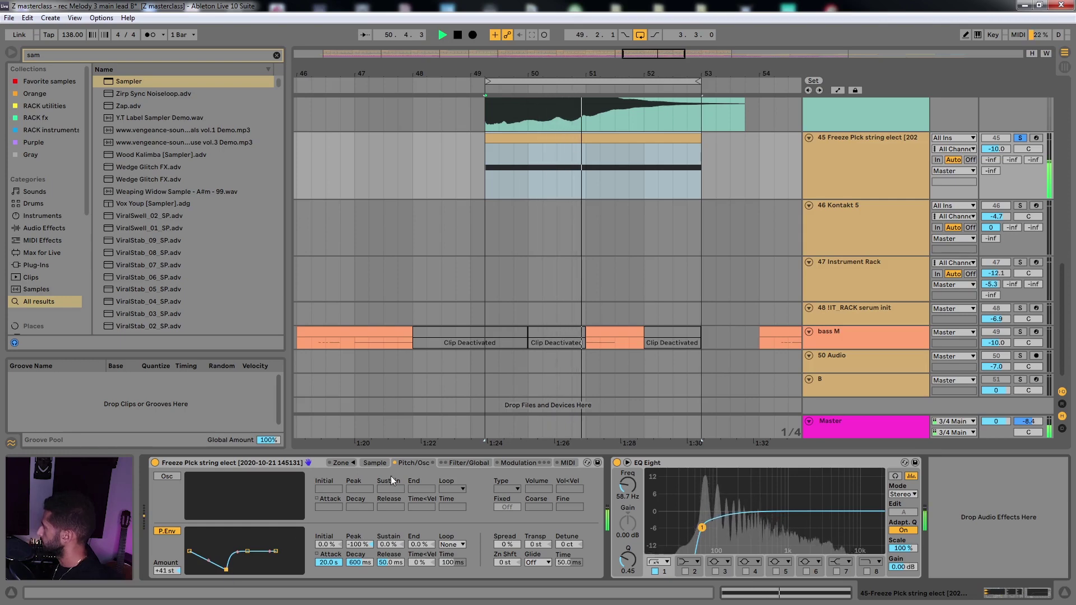
{"action": "key", "text": "space"}
{"action": "left_click", "coordinate": [452, 462]}
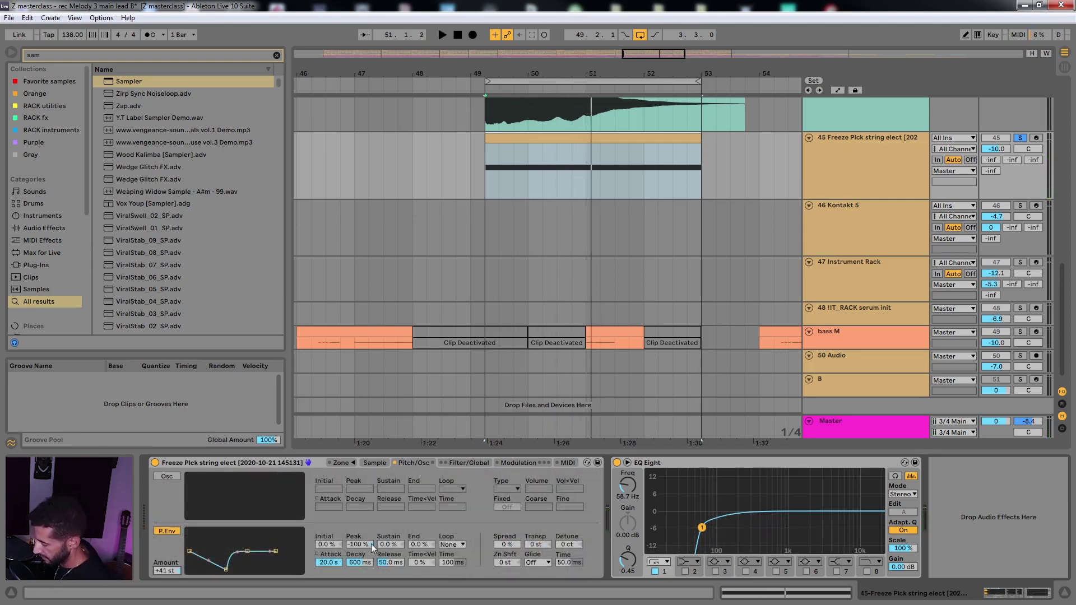
{"action": "type", "text": "24"}
{"action": "key", "text": "Return"}
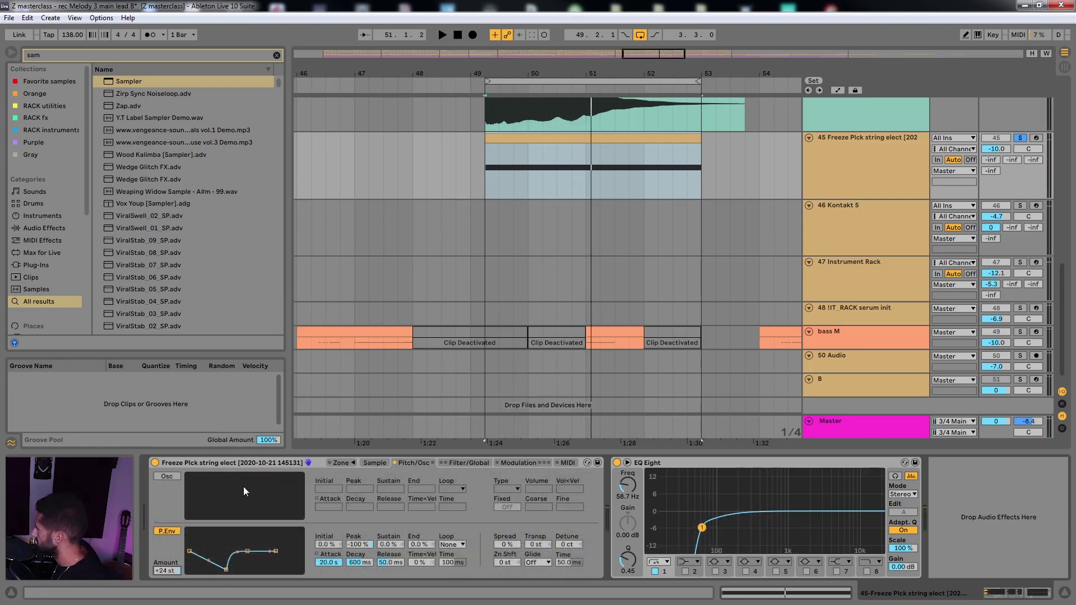
{"action": "key", "text": "space"}
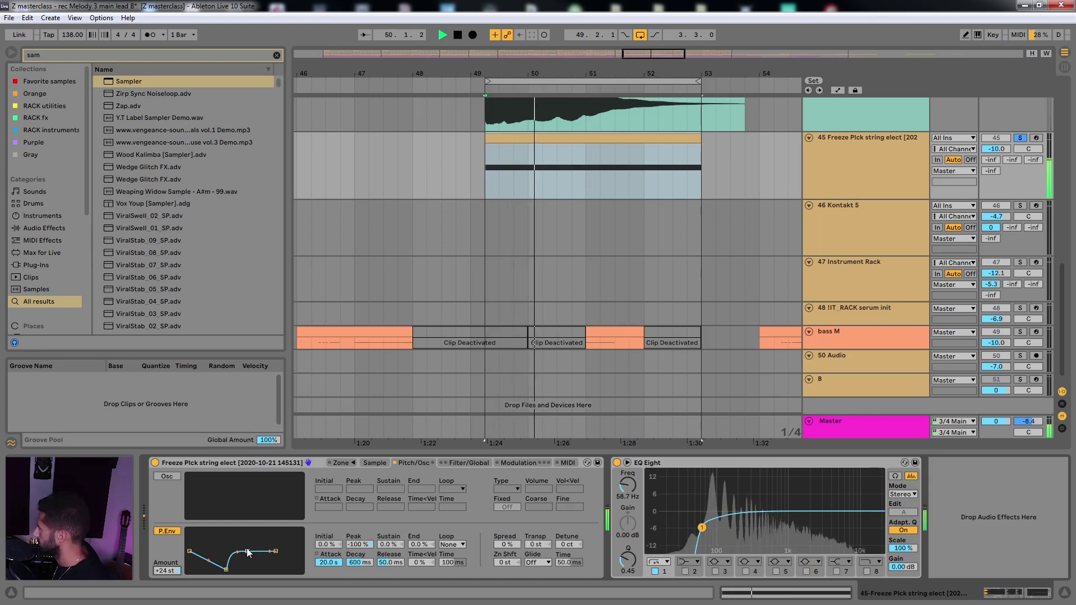
Reshape the pitch envelope to 0 % peak, -100 % sustain, 0.81 ms attack and 60 s decay
{"action": "mouse_move", "coordinate": [226, 569]}
{"action": "left_mouse_down"}
{"action": "mouse_move", "coordinate": [190, 551]}
{"action": "mouse_move", "coordinate": [221, 552]}
{"action": "mouse_move", "coordinate": [238, 570]}
{"action": "mouse_move", "coordinate": [216, 553]}
{"action": "left_mouse_up"}
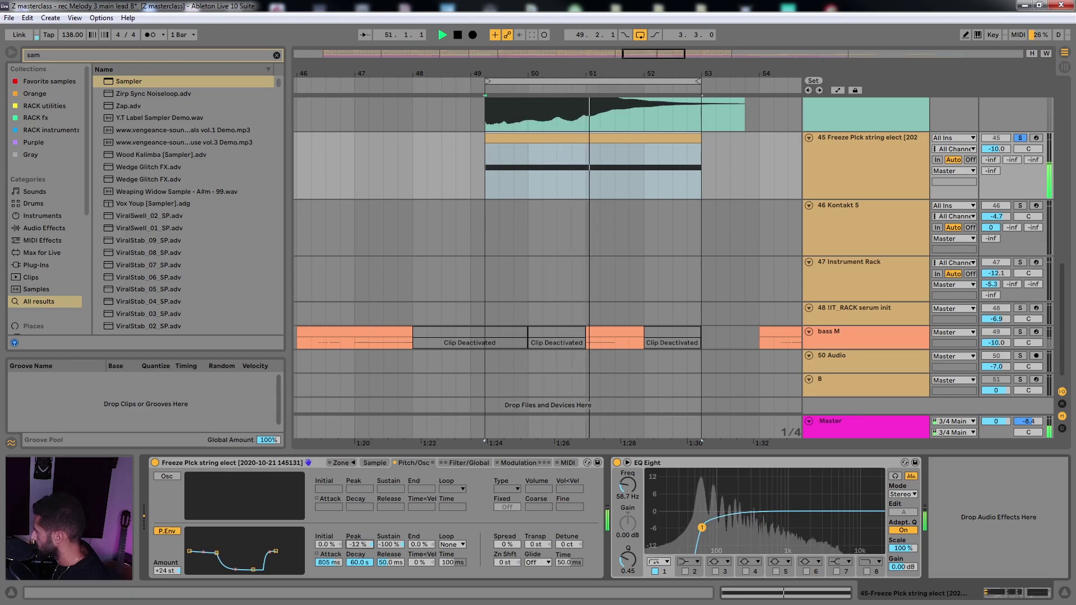
{"action": "left_click_drag", "start_coordinate": [355, 545], "coordinate": [355, 504]}
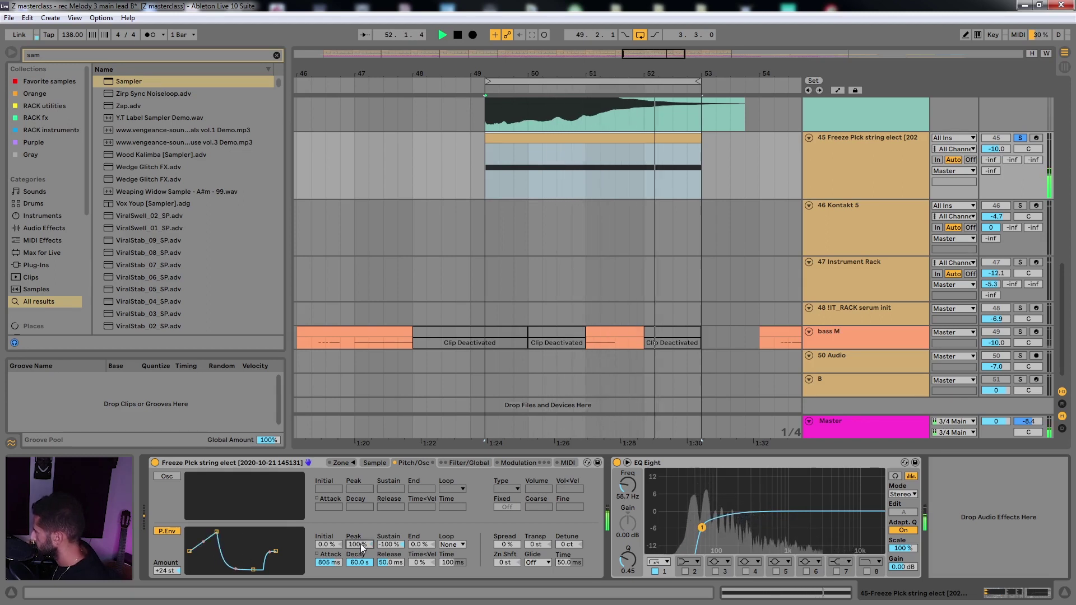
{"action": "key", "text": "Delete"}
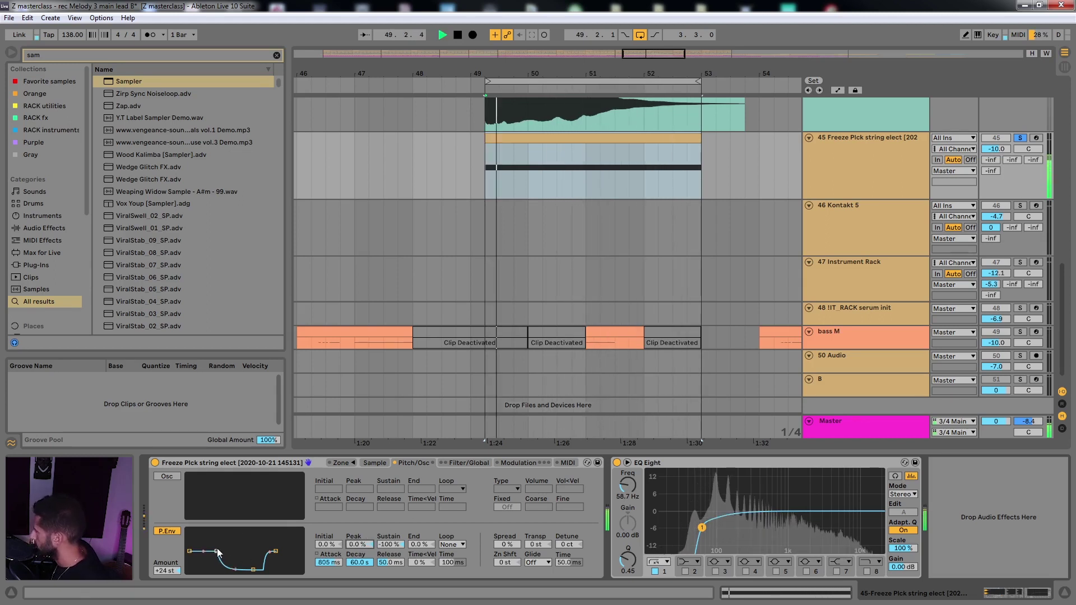
{"action": "left_click_drag", "start_coordinate": [361, 554], "coordinate": [333, 582]}
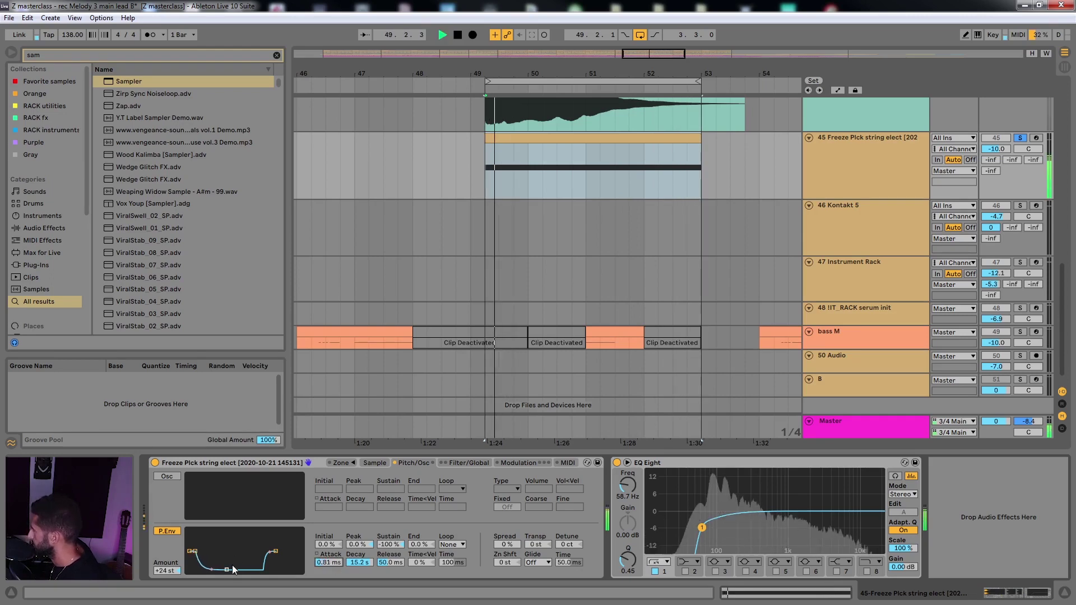
{"action": "left_click_drag", "start_coordinate": [231, 566], "coordinate": [230, 569]}
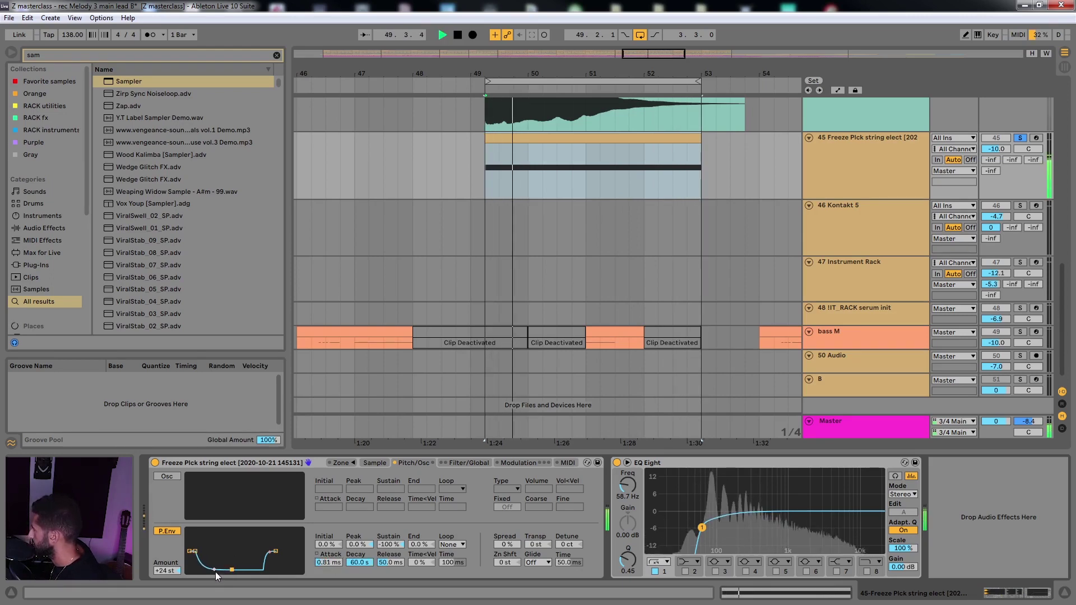
Set the pitch envelope's decay slope to 30 % and release slope to 25 %
{"action": "left_click", "coordinate": [215, 572]}
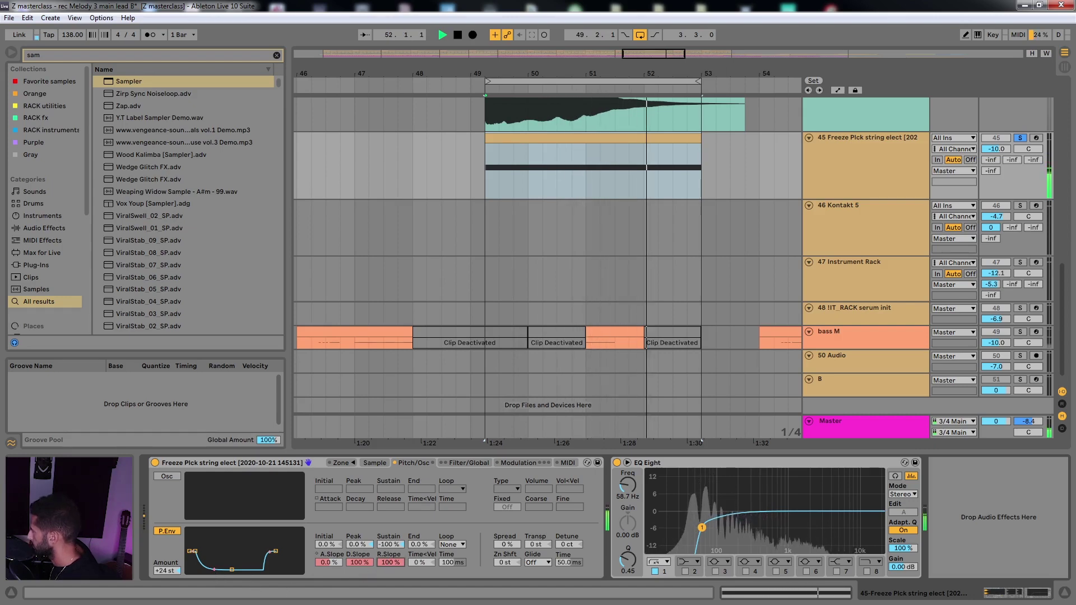
{"action": "left_click_drag", "start_coordinate": [270, 552], "coordinate": [270, 557]}
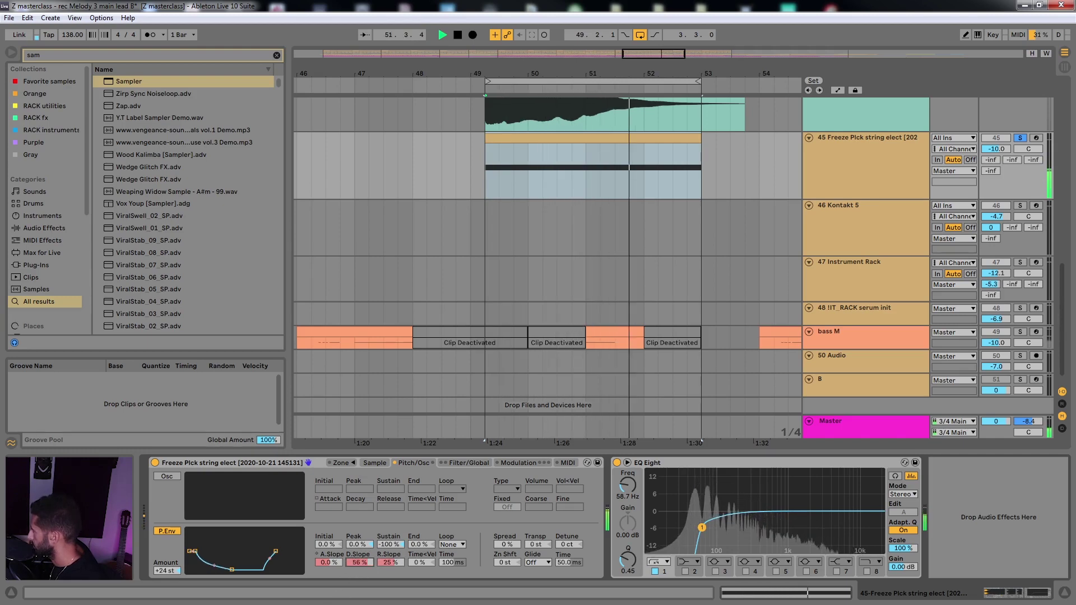
{"action": "left_click_drag", "start_coordinate": [356, 561], "coordinate": [356, 554]}
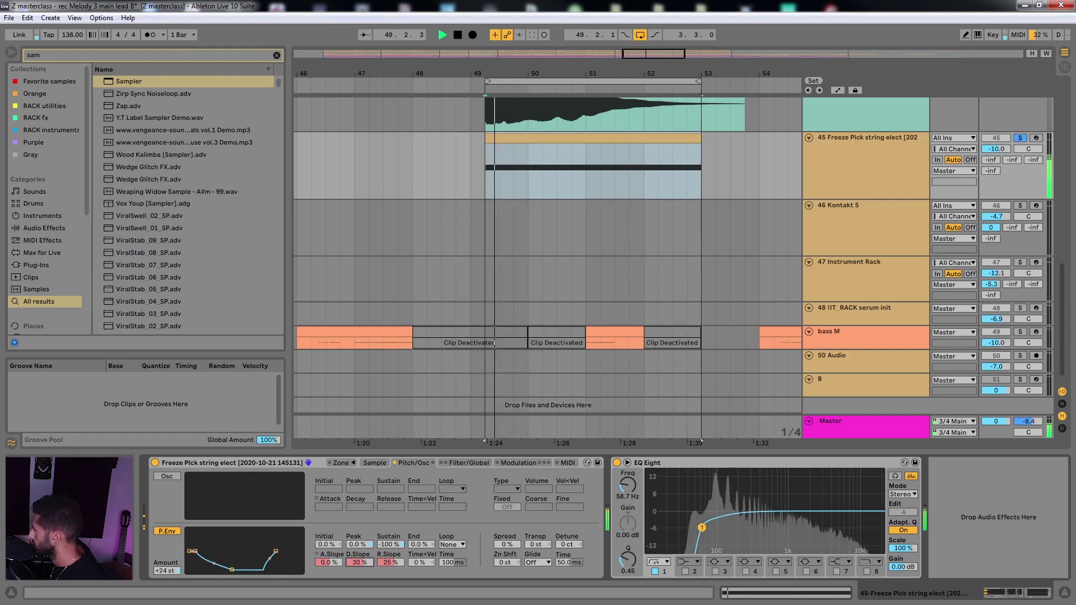
Fit all tracks in view, mute the flattened Pick string elect track and play the full mix from bar 47
{"action": "left_click", "coordinate": [367, 178]}
{"action": "scroll", "coordinate": [402, 183], "scroll_direction": "up", "scroll_amount": 5}
{"action": "key", "text": "space"}
{"action": "key", "text": "h"}
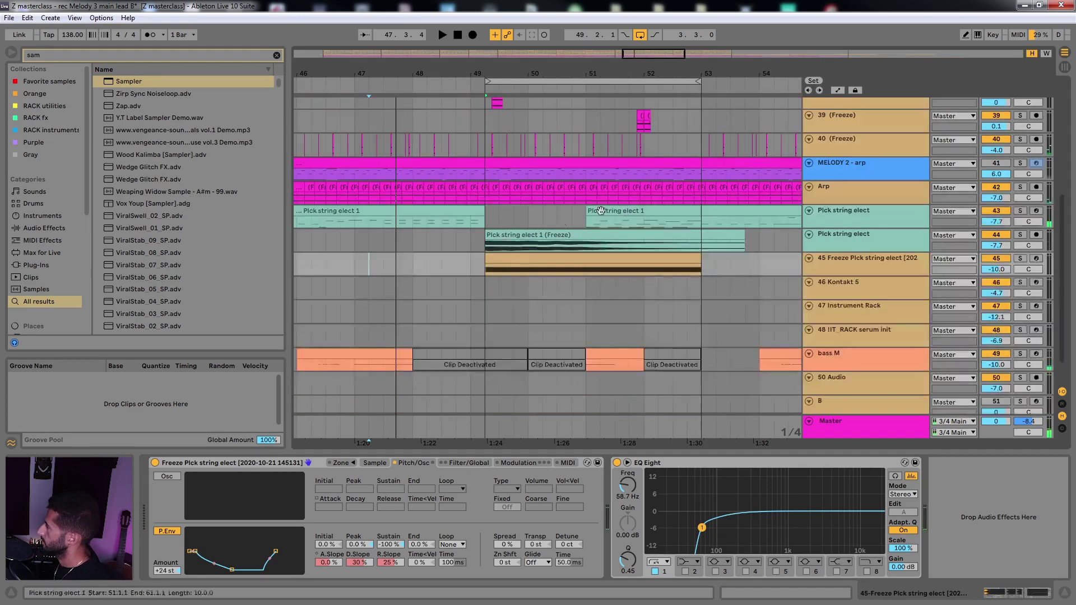
{"action": "left_click", "coordinate": [858, 241]}
{"action": "key", "text": "0"}
{"action": "key", "text": "space"}
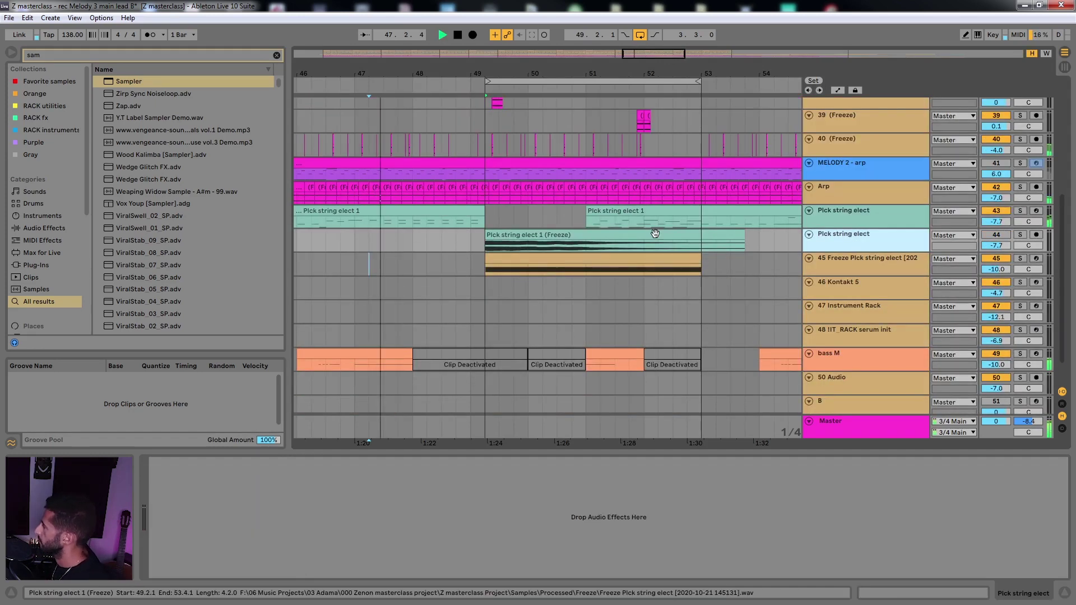
Replay the full mix from 49.1.1 to judge the pitch-bent Sampler note in context
{"action": "left_click", "coordinate": [468, 238]}
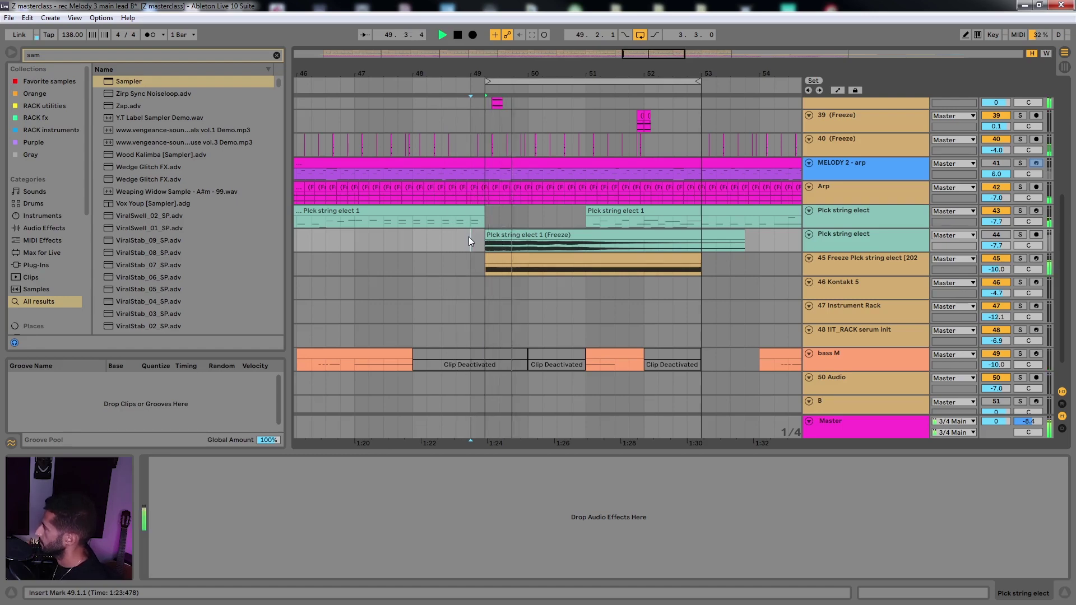
{"action": "key", "text": "space"}
{"action": "key", "text": "space"}
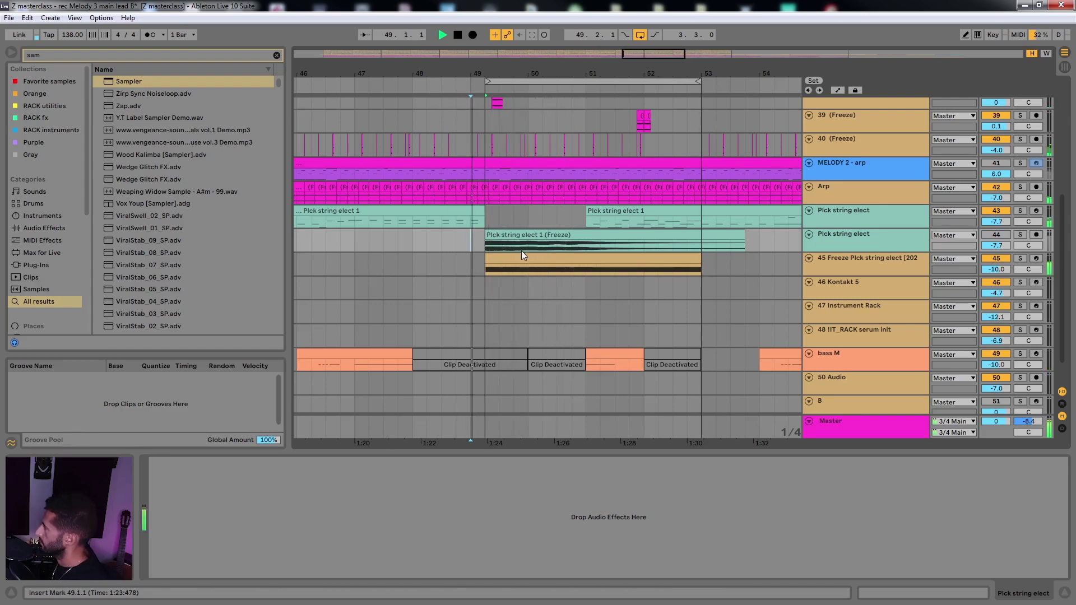
Mute the Freeze Pick string elect Sampler track, unmute the flattened Pick string elect track and play the mix from 49.1.1
{"action": "left_click", "coordinate": [897, 262]}
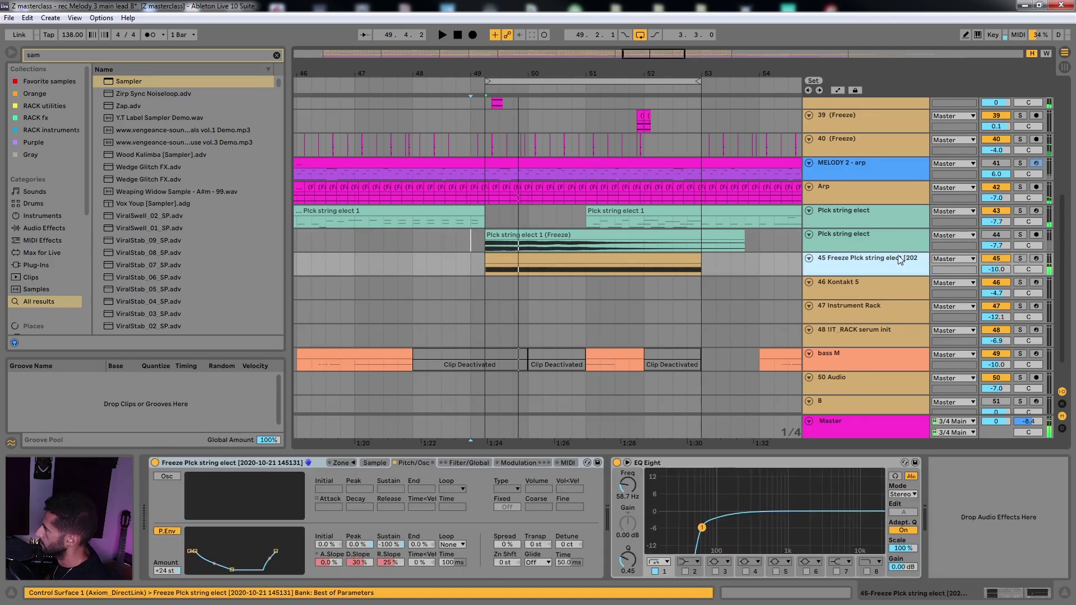
{"action": "key", "text": "0"}
{"action": "left_click", "coordinate": [915, 241]}
{"action": "key", "text": "0"}
{"action": "key", "text": "space"}
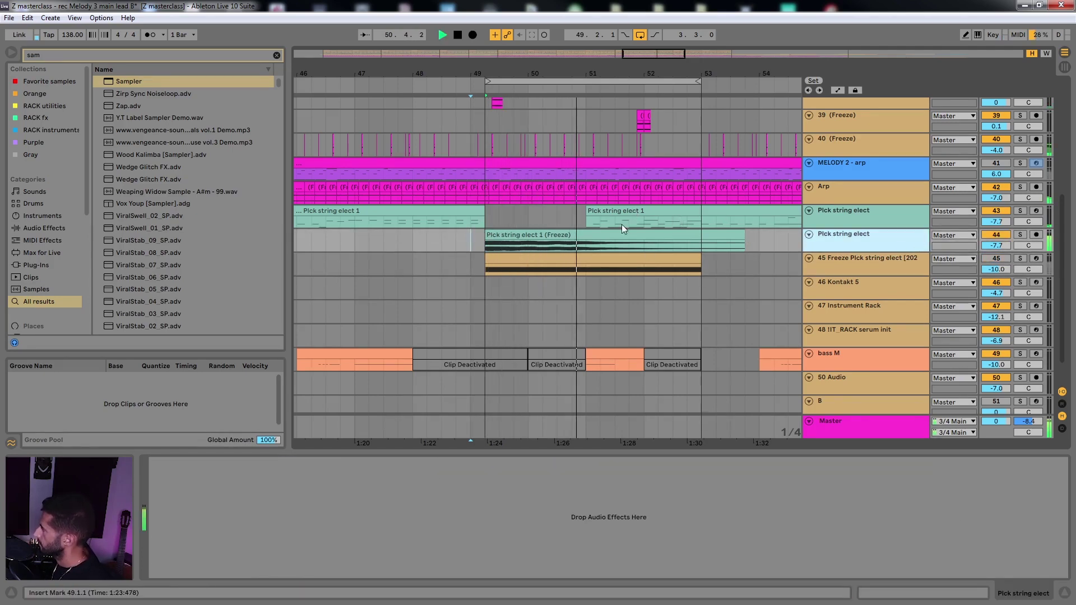
{"action": "key", "text": "space"}
Enlarge the lanes of the flattened Pick string elect track and the Sampler track to compare their clips
{"action": "scroll", "coordinate": [577, 245], "scroll_direction": "up", "scroll_amount": 2}
{"action": "scroll", "coordinate": [568, 288], "scroll_direction": "up", "scroll_amount": 2}
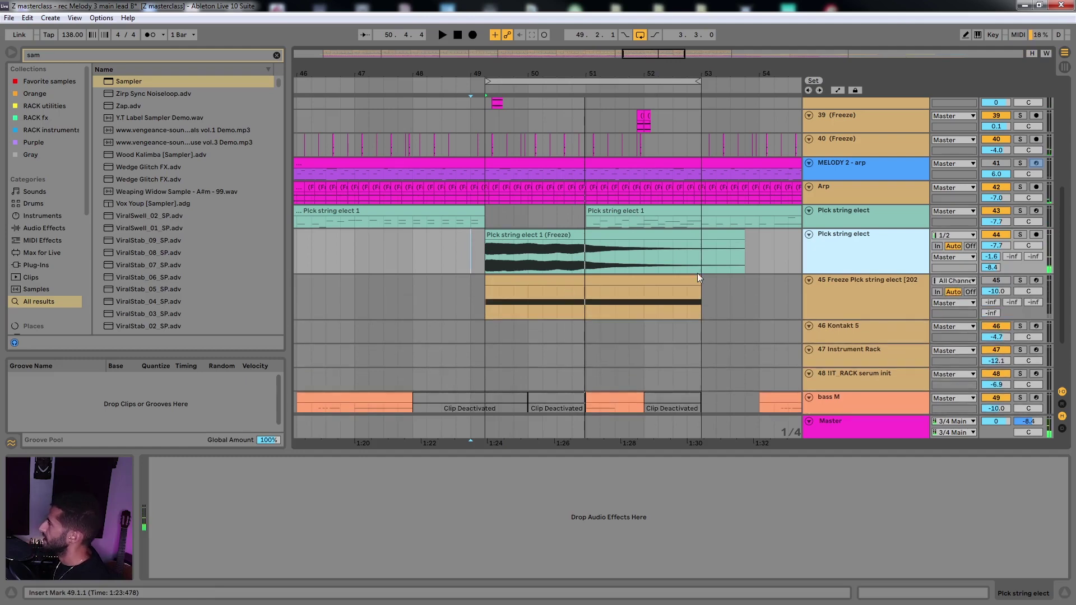
{"action": "left_click", "coordinate": [855, 288]}
{"action": "left_click", "coordinate": [539, 254]}
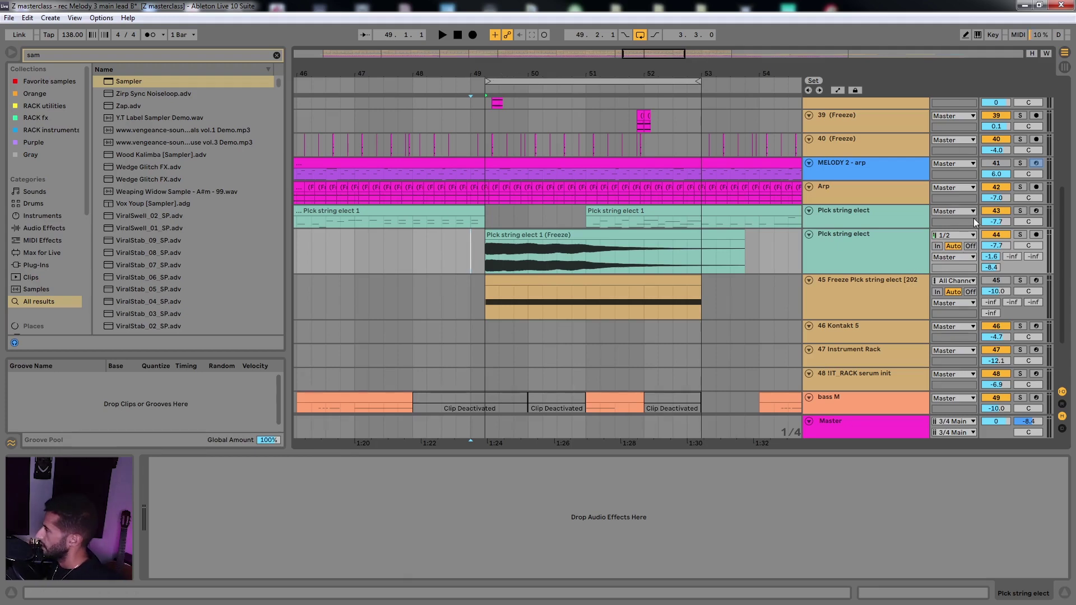
Select the flattened Pick string elect track and search the browser for "pro-q 3"
{"action": "left_click", "coordinate": [828, 248]}
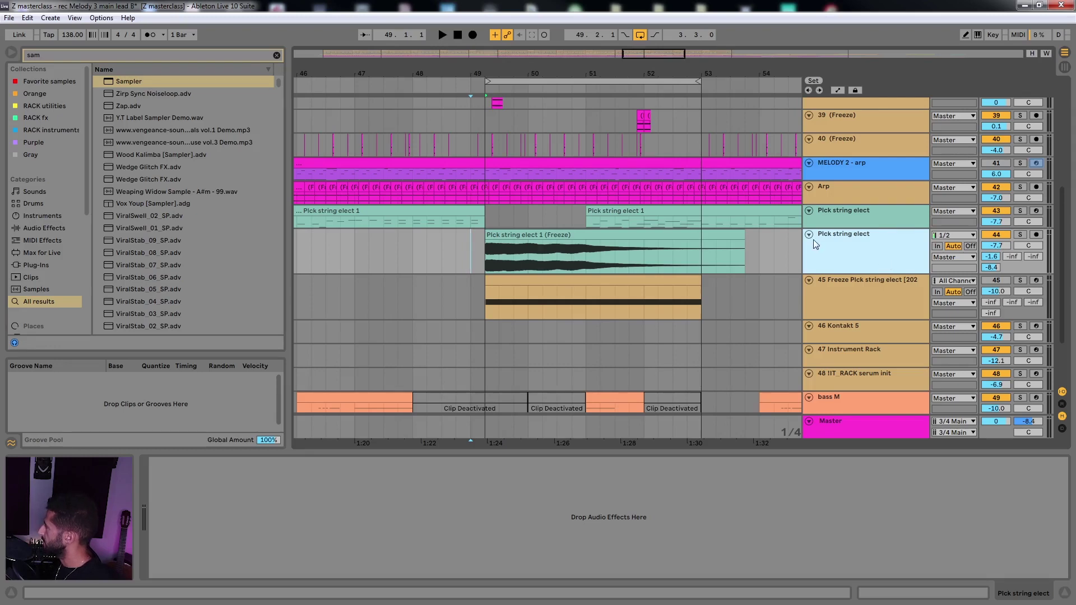
{"action": "key", "text": "ctrl+f"}
{"action": "type", "text": "pro-q 3"}
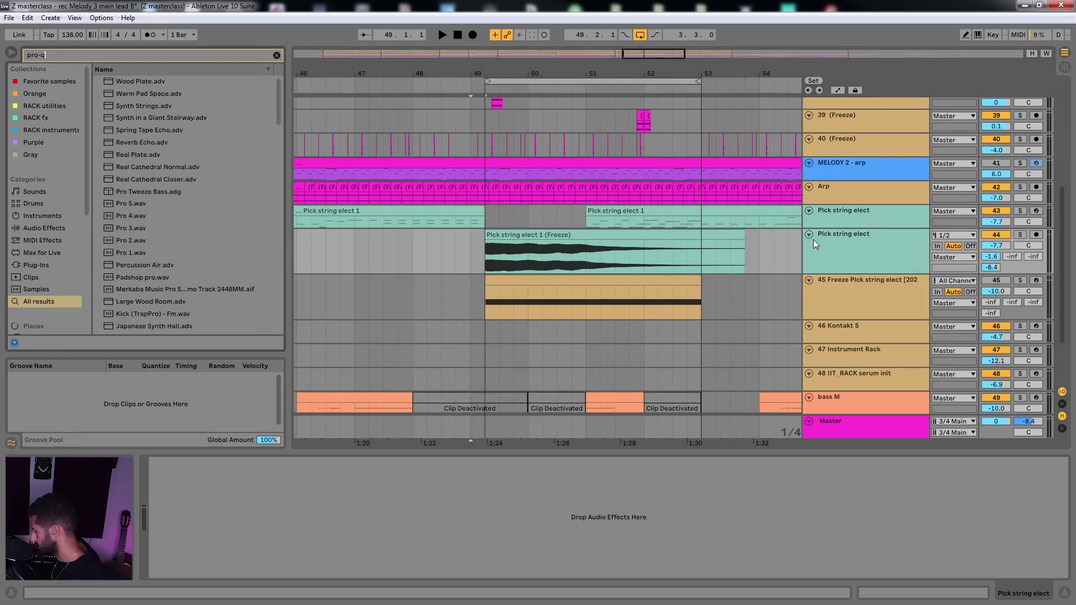